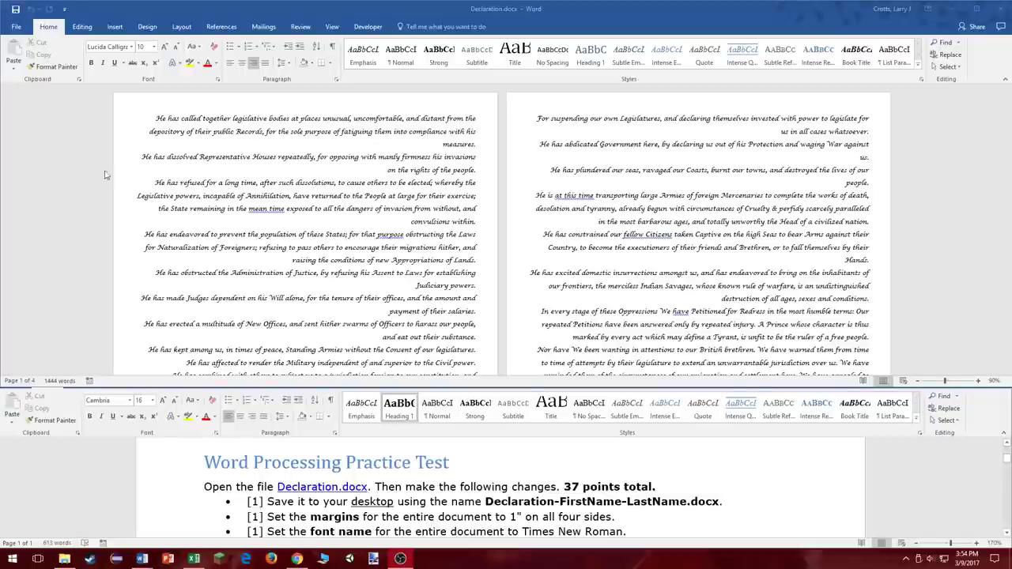
Read the assignment instructions alongside the Declaration document.
{"action": "left_click", "coordinate": [341, 168]}
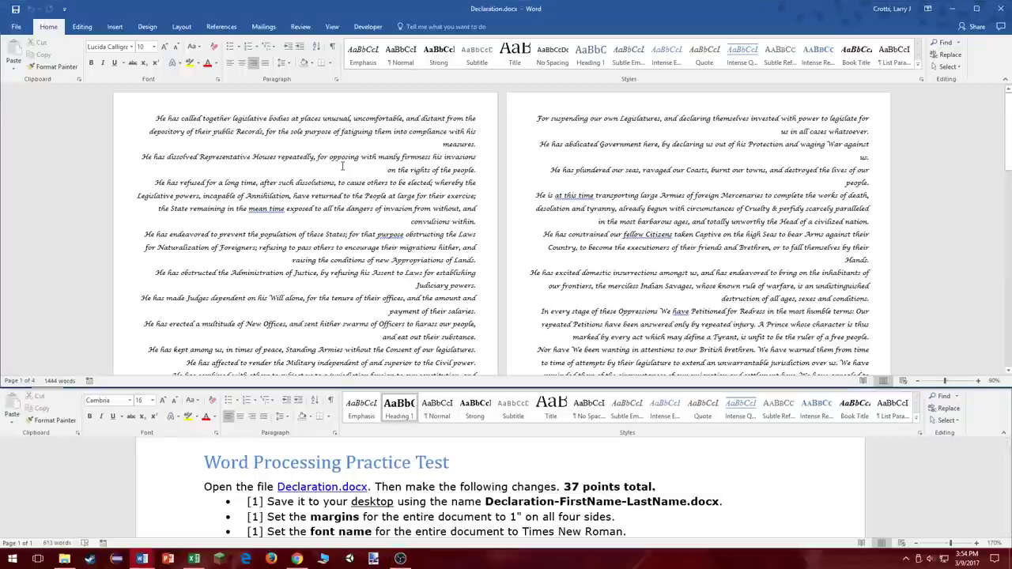
{"action": "scroll", "coordinate": [544, 511], "scroll_direction": "up", "scroll_amount": 3}
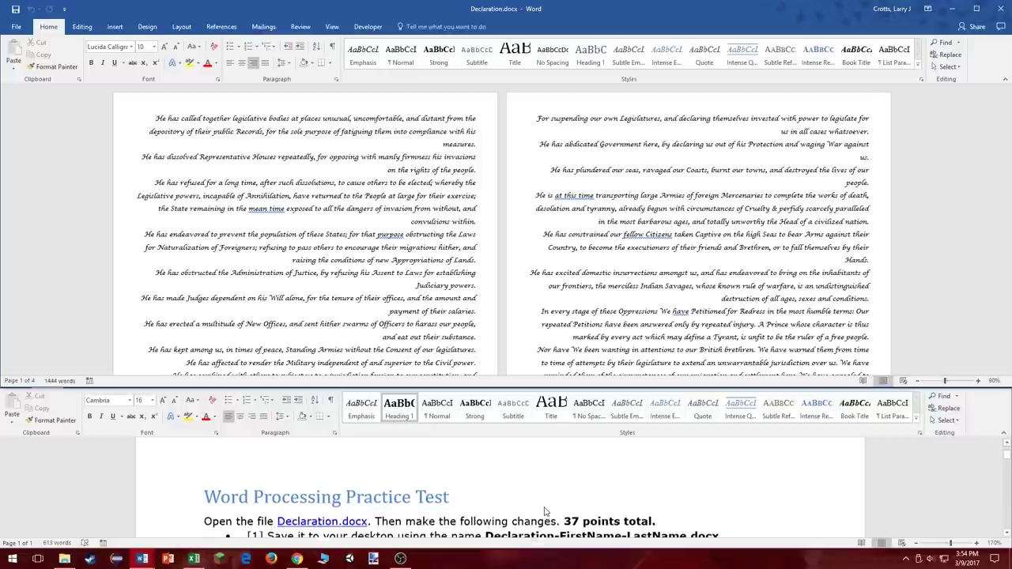
{"action": "left_click", "coordinate": [544, 510]}
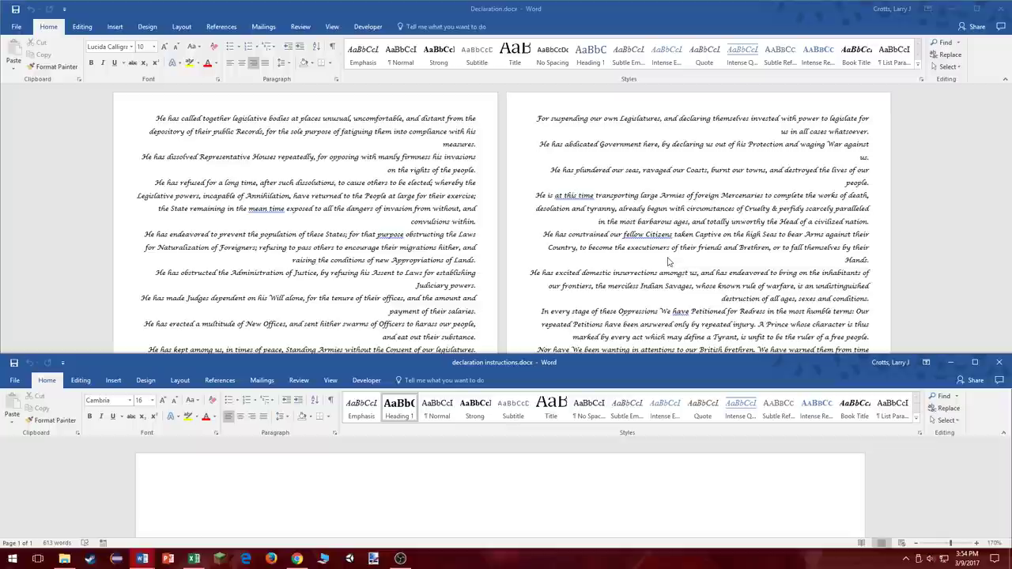
{"action": "scroll", "coordinate": [668, 260], "scroll_direction": "down", "scroll_amount": 1}
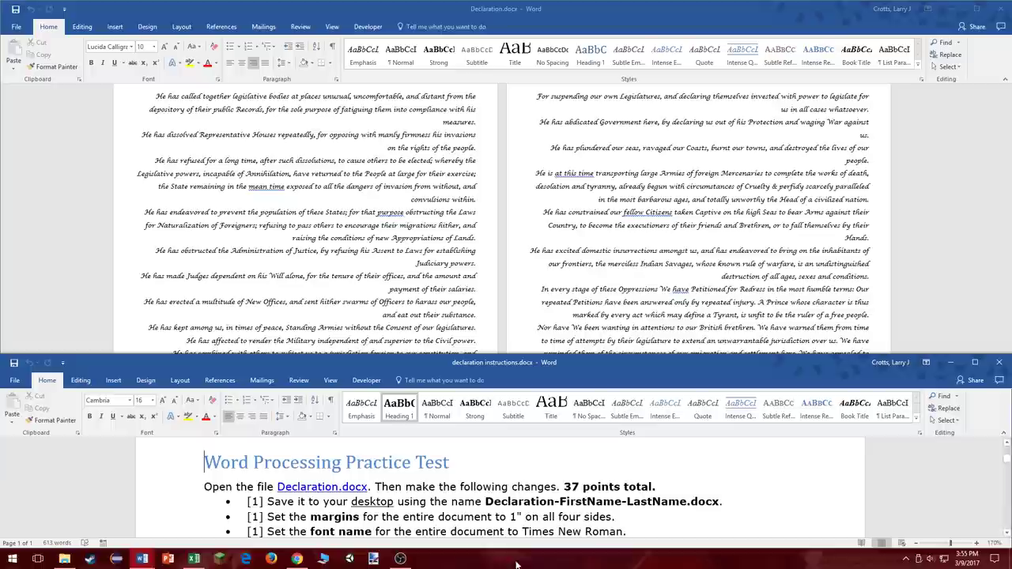
{"action": "left_click", "coordinate": [519, 490]}
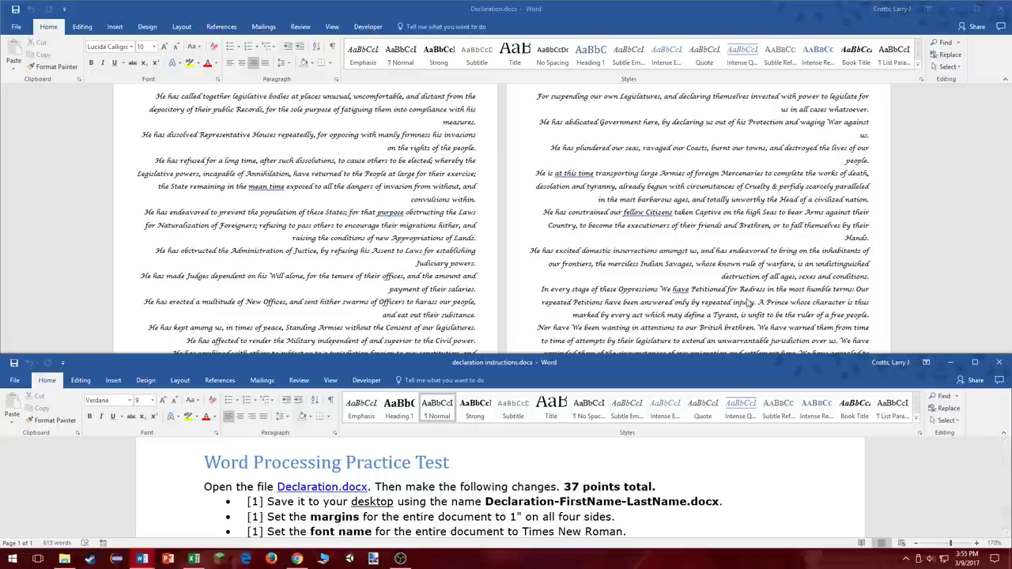
{"action": "left_click", "coordinate": [451, 207]}
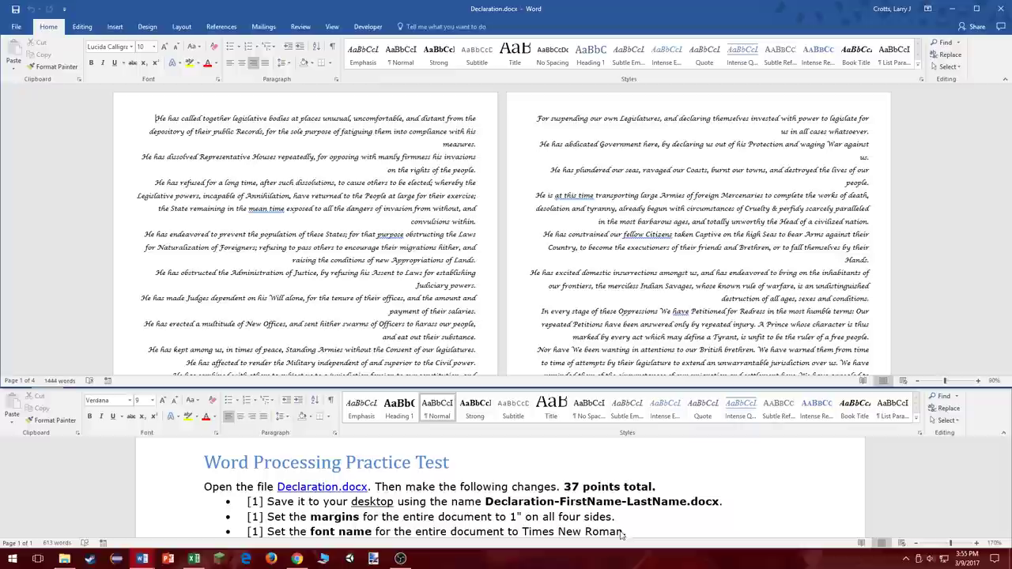
{"action": "left_click", "coordinate": [656, 509]}
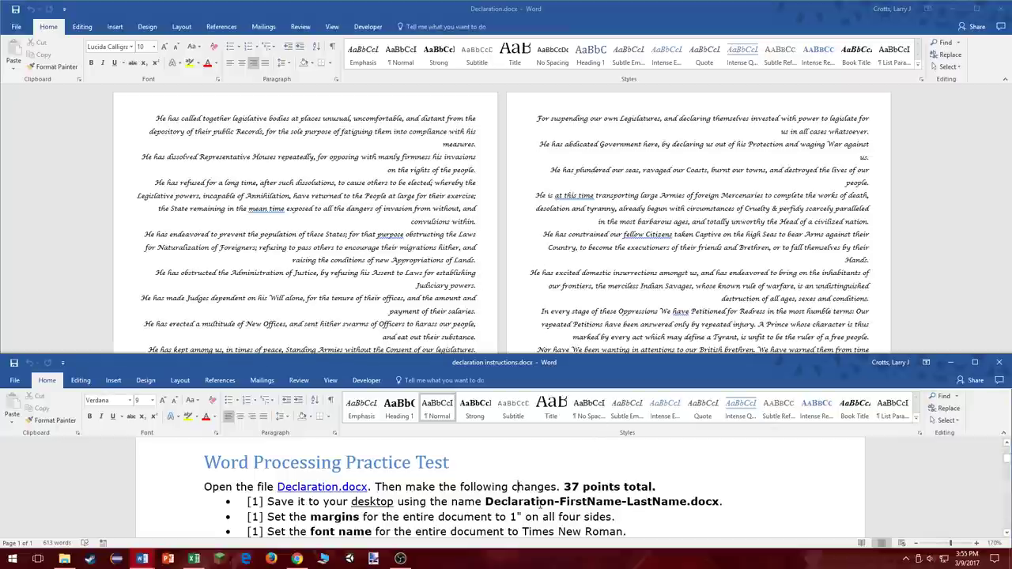
{"action": "scroll", "coordinate": [538, 505], "scroll_direction": "down", "scroll_amount": 1}
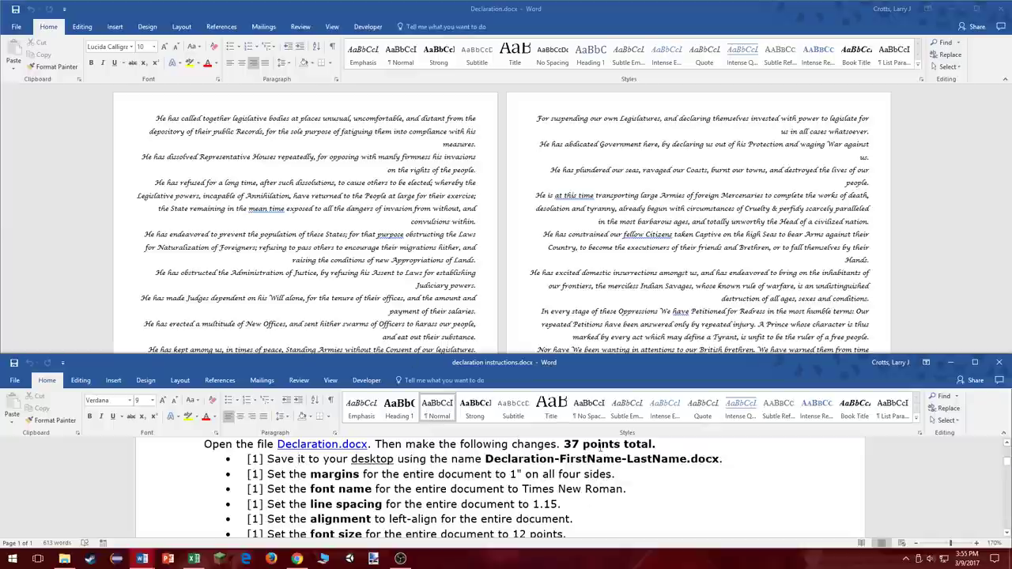
Save the declaration to the Desktop as Declaration-FirstName-LastName.docx using Save As.
{"action": "left_click", "coordinate": [22, 36]}
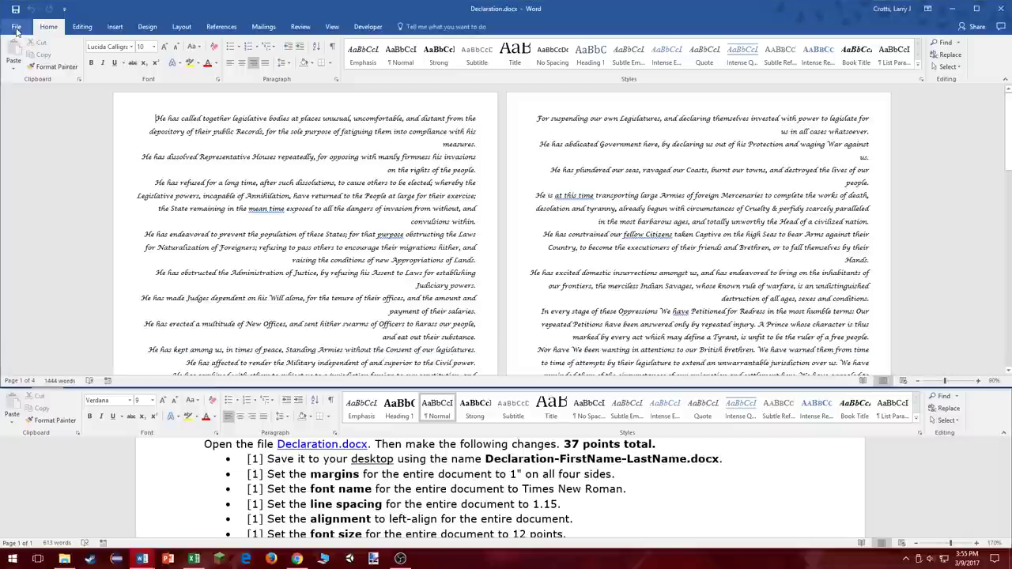
{"action": "left_click", "coordinate": [15, 31]}
{"action": "left_click", "coordinate": [25, 136]}
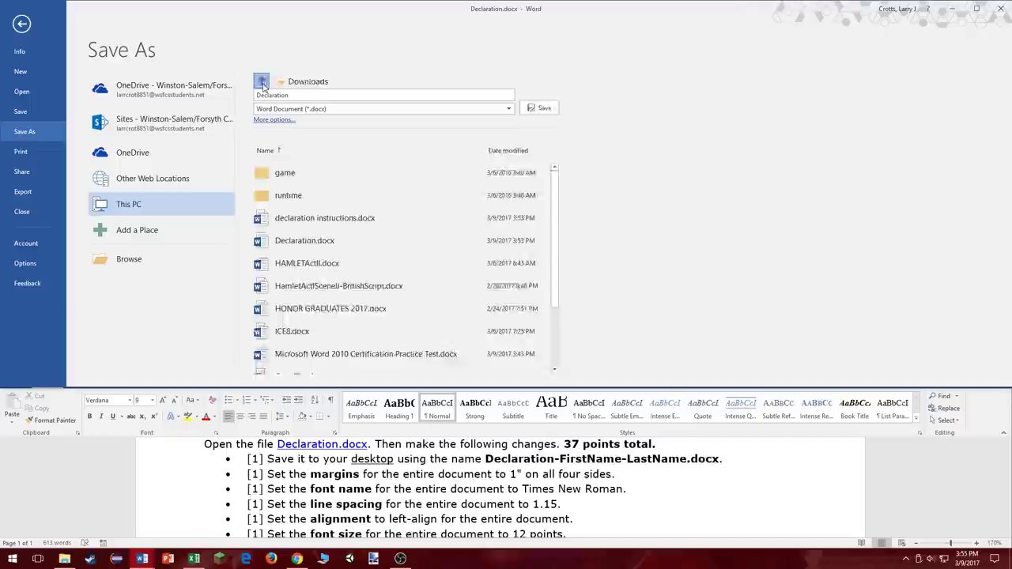
{"action": "left_click", "coordinate": [261, 82]}
{"action": "left_click", "coordinate": [296, 173]}
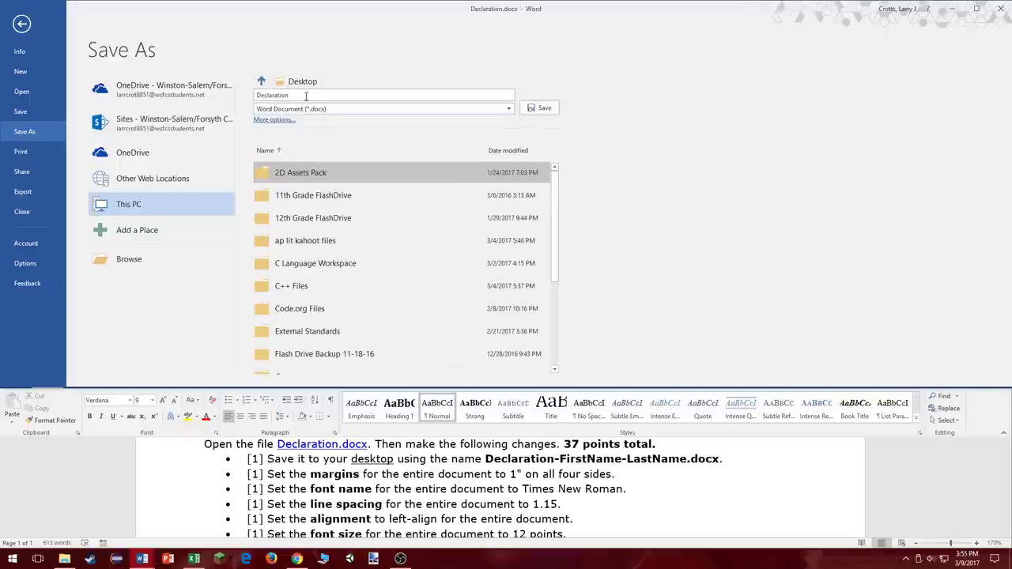
{"action": "left_click", "coordinate": [298, 91]}
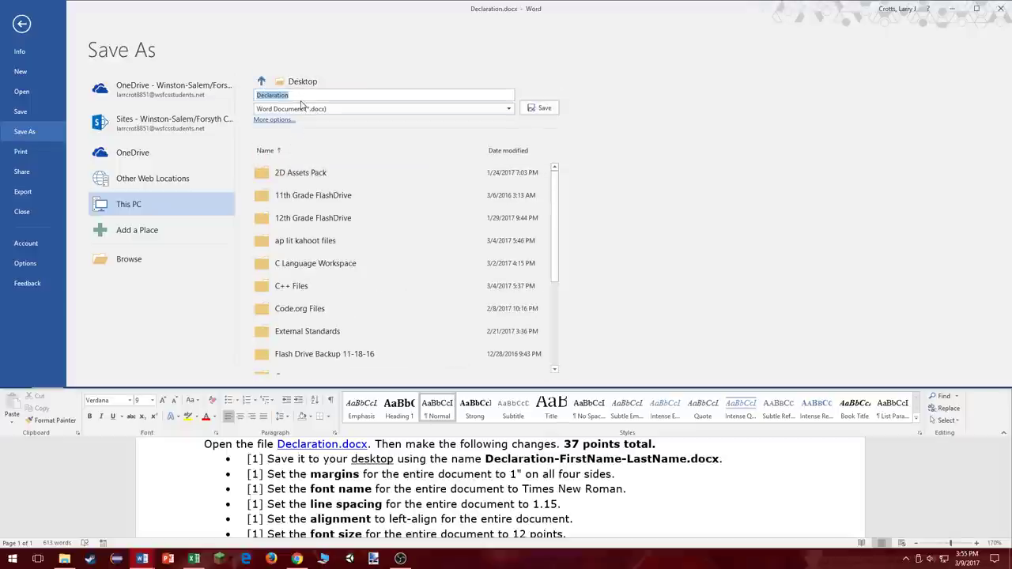
{"action": "type", "text": "Declaration"}
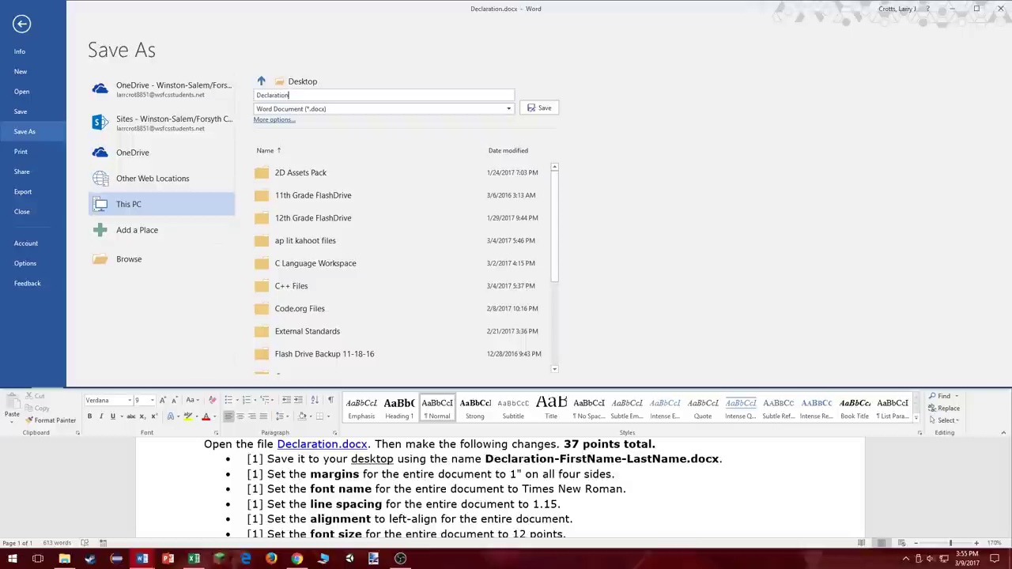
{"action": "type", "text": "-FirsttName-LastName"}
{"action": "key", "text": "Return"}
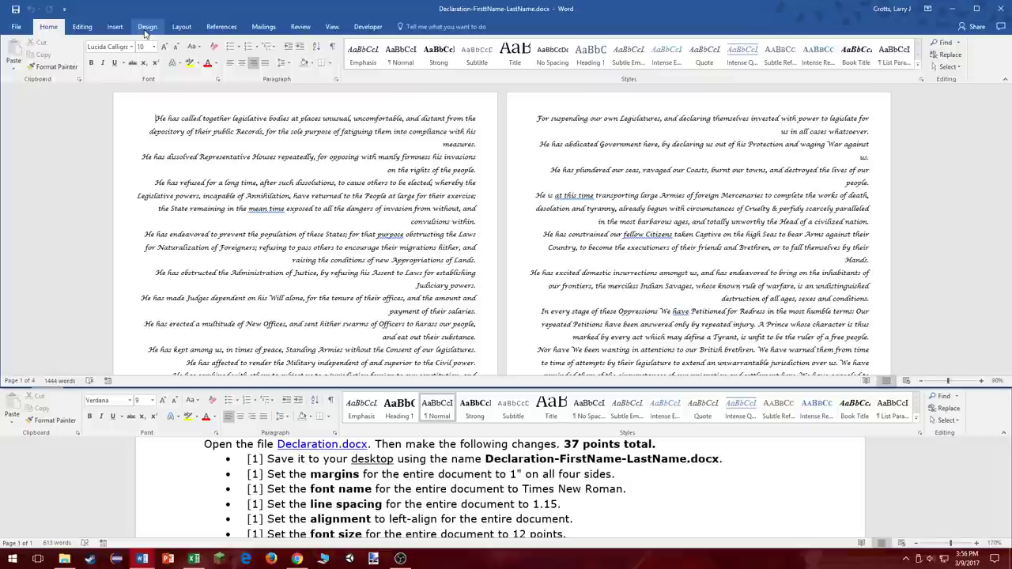
Apply the Normal margin preset and confirm 1" top, bottom, left and right in Custom Margins.
{"action": "left_click", "coordinate": [147, 32]}
{"action": "left_click", "coordinate": [176, 27]}
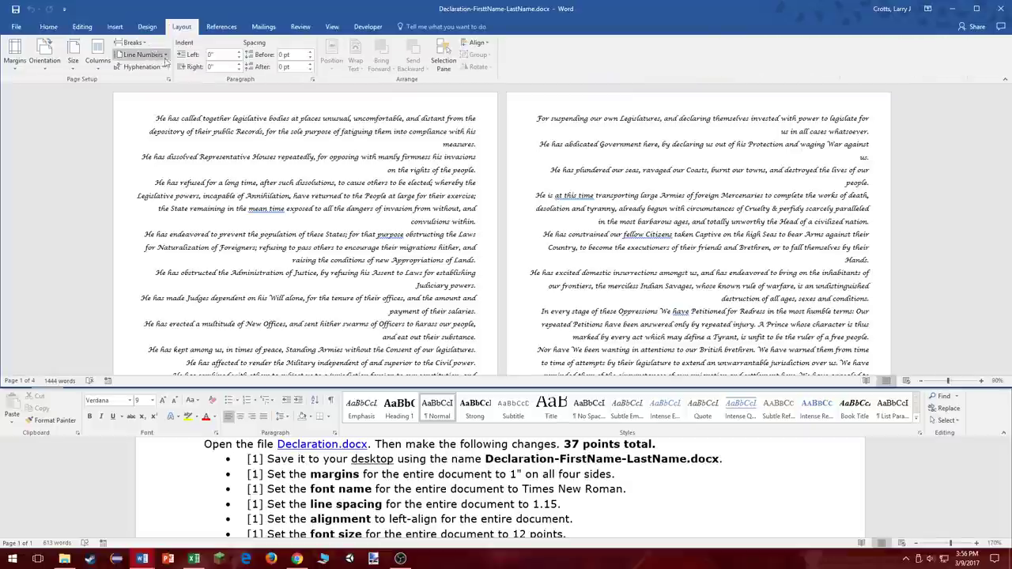
{"action": "left_click", "coordinate": [24, 61]}
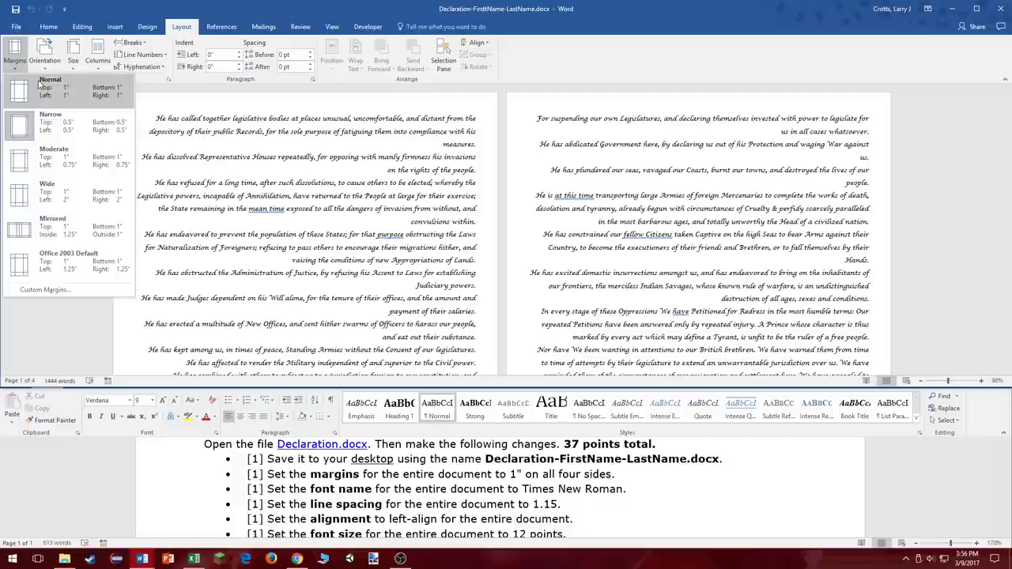
{"action": "left_click", "coordinate": [44, 85]}
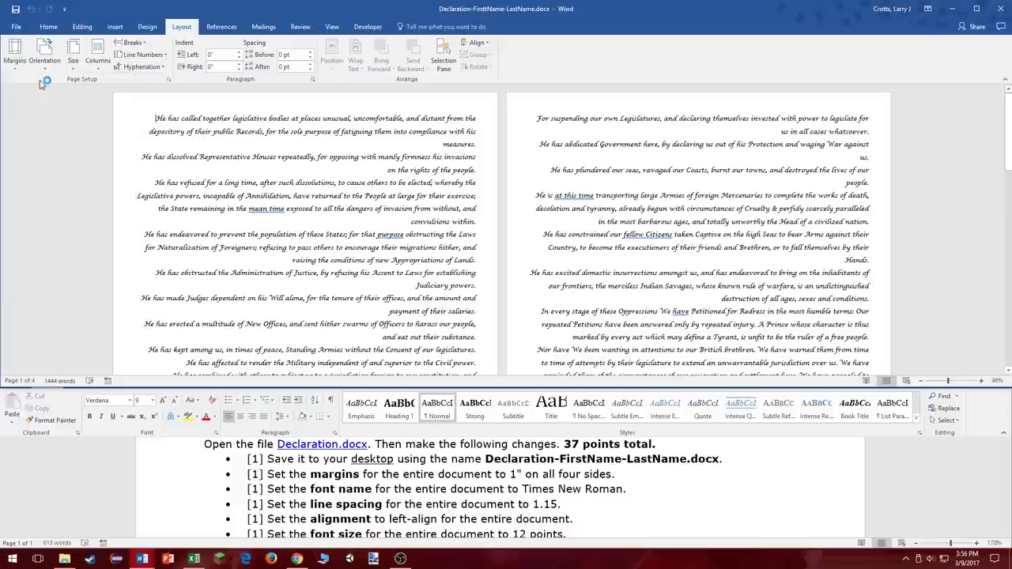
{"action": "left_click", "coordinate": [15, 56]}
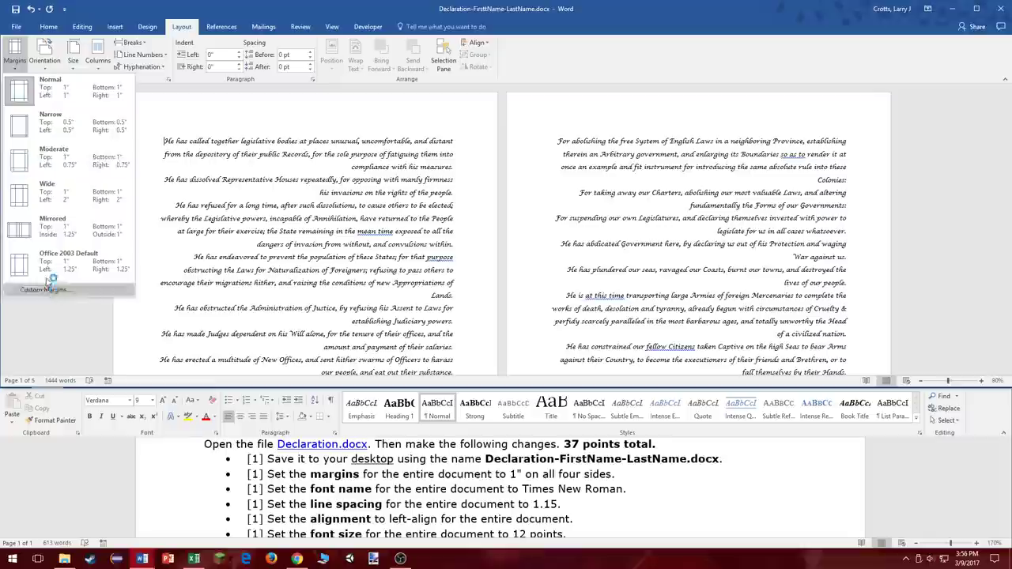
{"action": "left_click", "coordinate": [69, 291]}
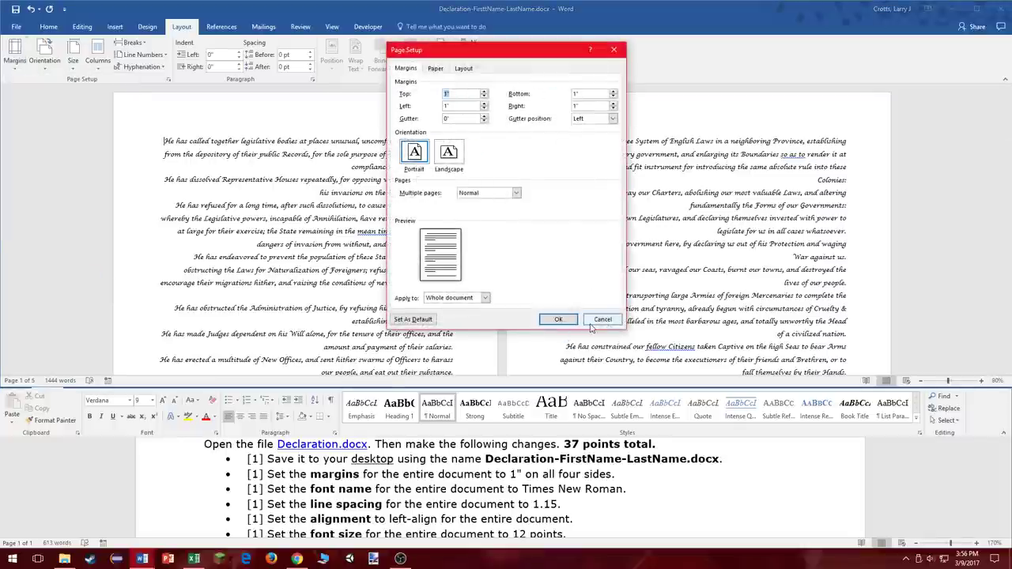
{"action": "left_click", "coordinate": [558, 319]}
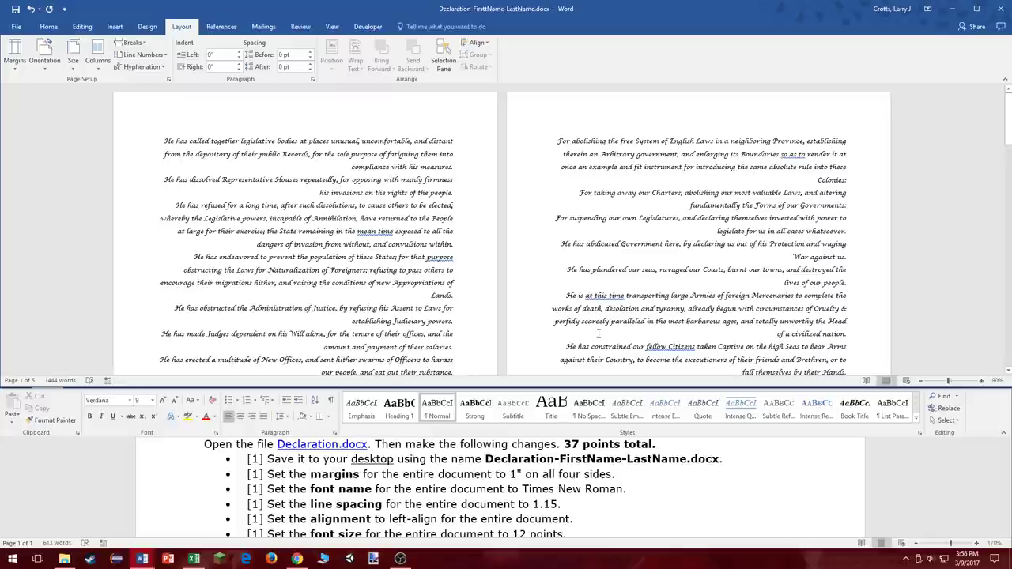
Select all the declaration text and change its font to Times New Roman.
{"action": "key", "text": "ctrl+a"}
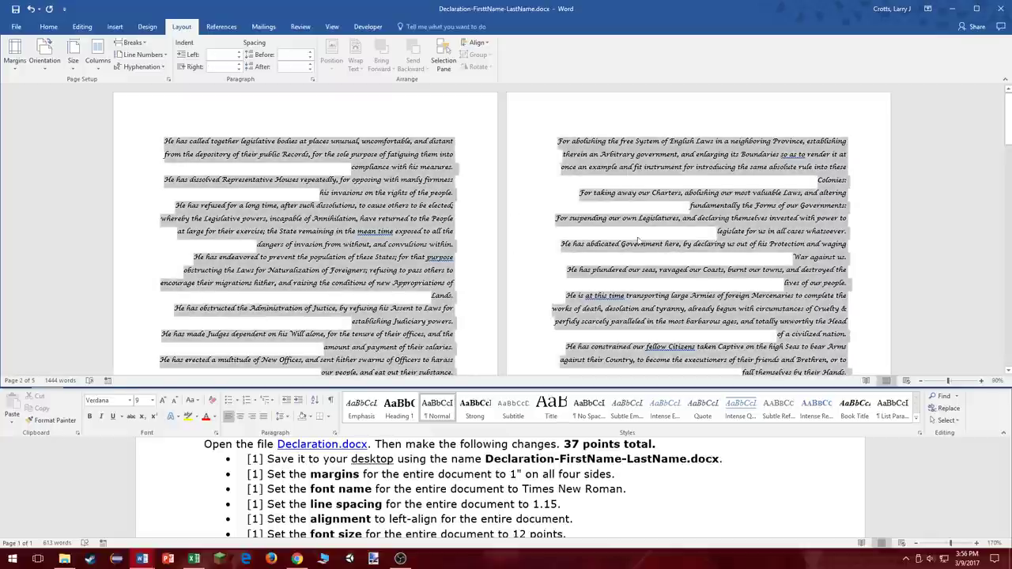
{"action": "left_click", "coordinate": [48, 26]}
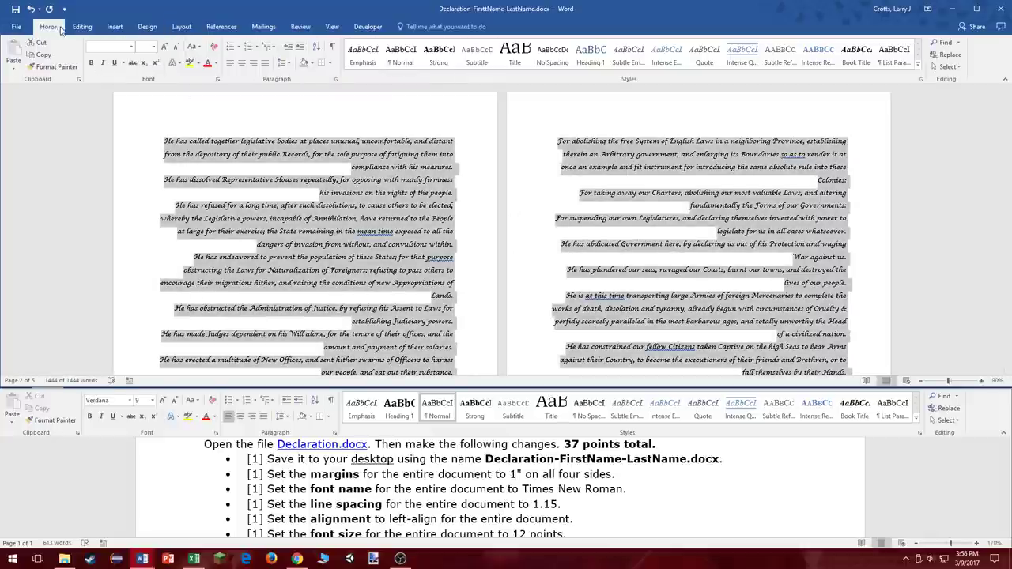
{"action": "left_click", "coordinate": [132, 45]}
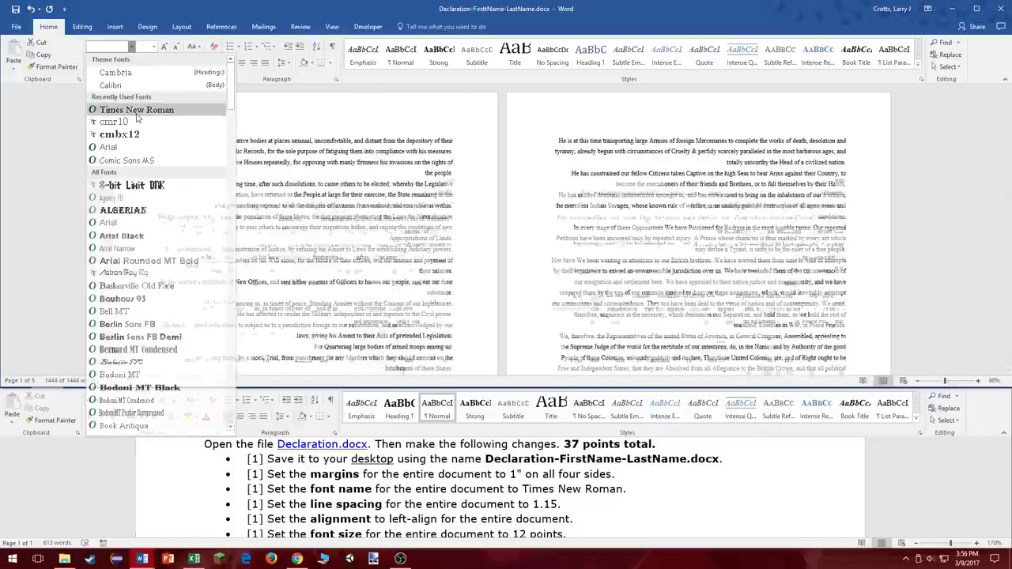
{"action": "left_click", "coordinate": [136, 110]}
{"action": "left_click", "coordinate": [332, 348]}
{"action": "scroll", "coordinate": [447, 524], "scroll_direction": "down", "scroll_amount": 1}
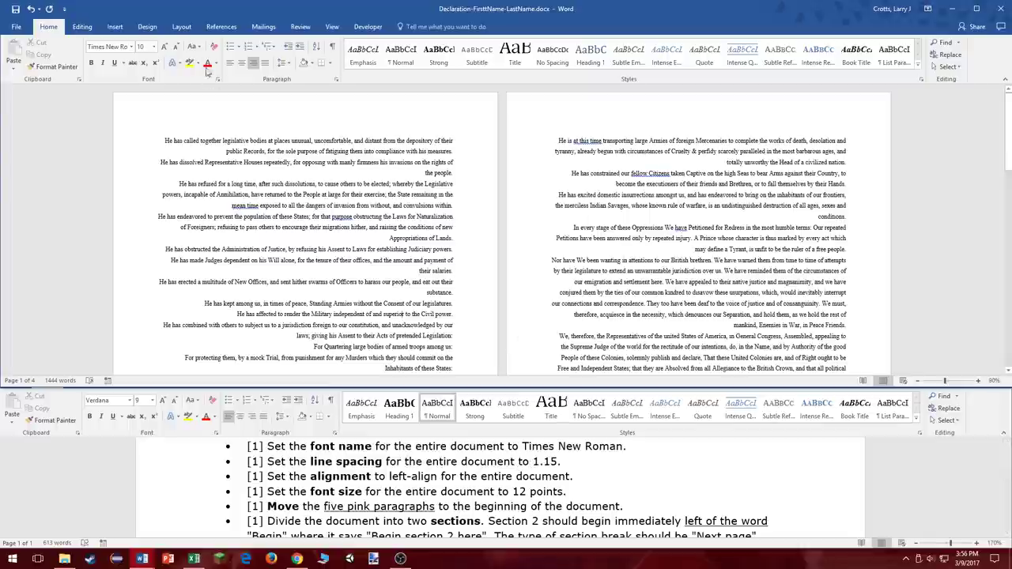
Set the whole document's line spacing to 1.15 in the Paragraph dialog.
{"action": "key", "text": "ctrl+a"}
{"action": "left_click", "coordinate": [181, 26]}
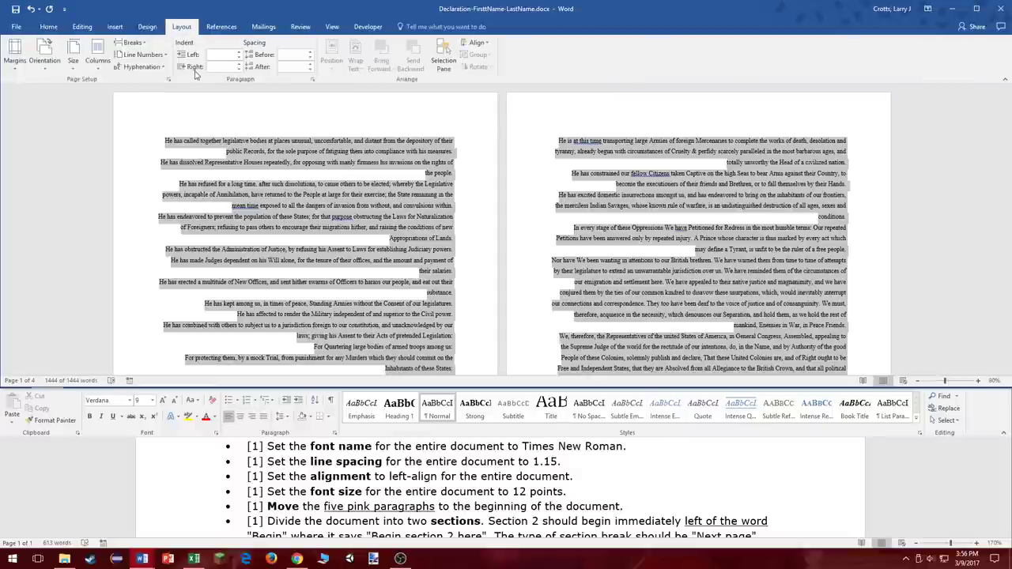
{"action": "left_click", "coordinate": [313, 80]}
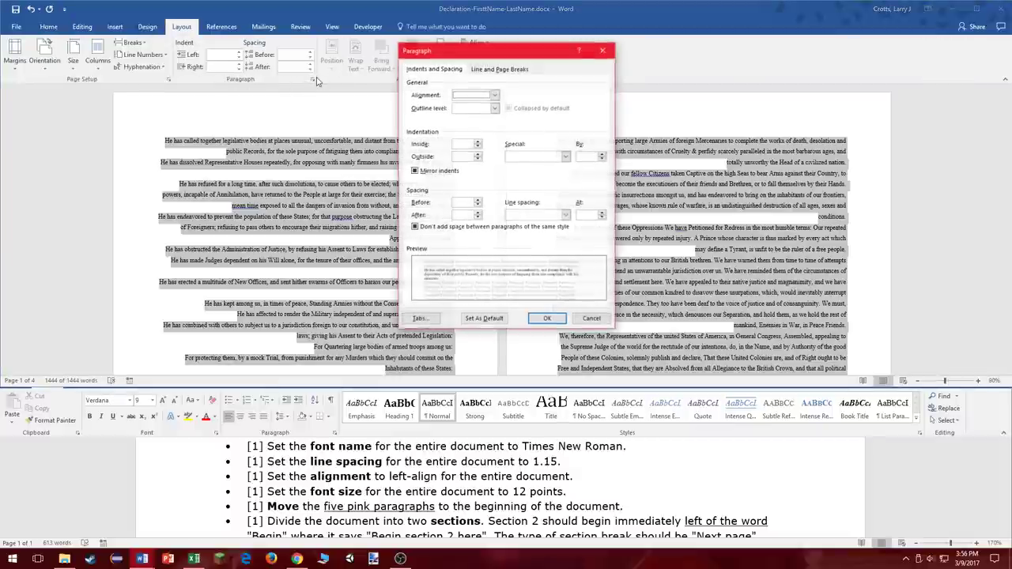
{"action": "left_click", "coordinate": [522, 216]}
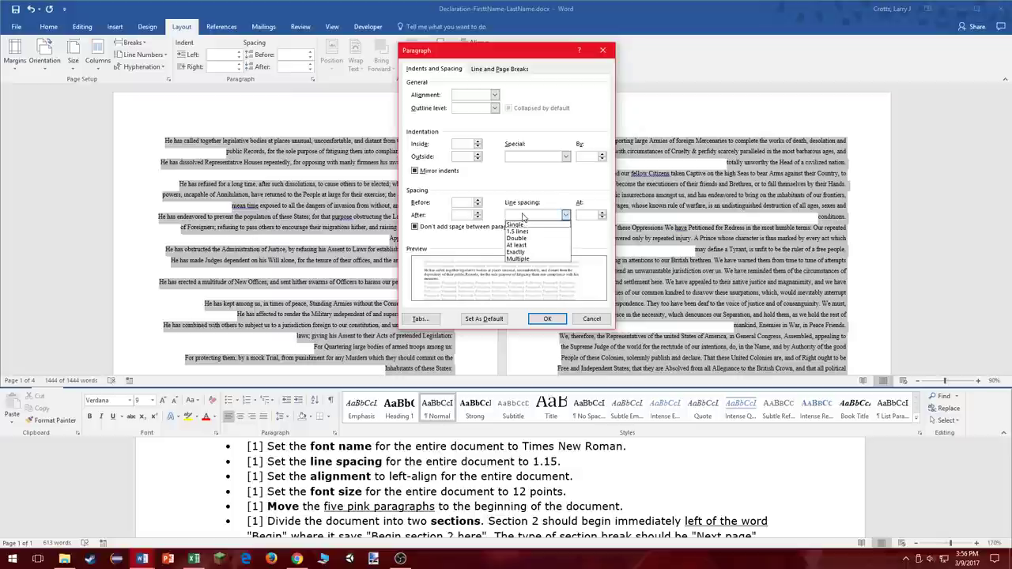
{"action": "left_click", "coordinate": [585, 215]}
{"action": "type", "text": "1.15"}
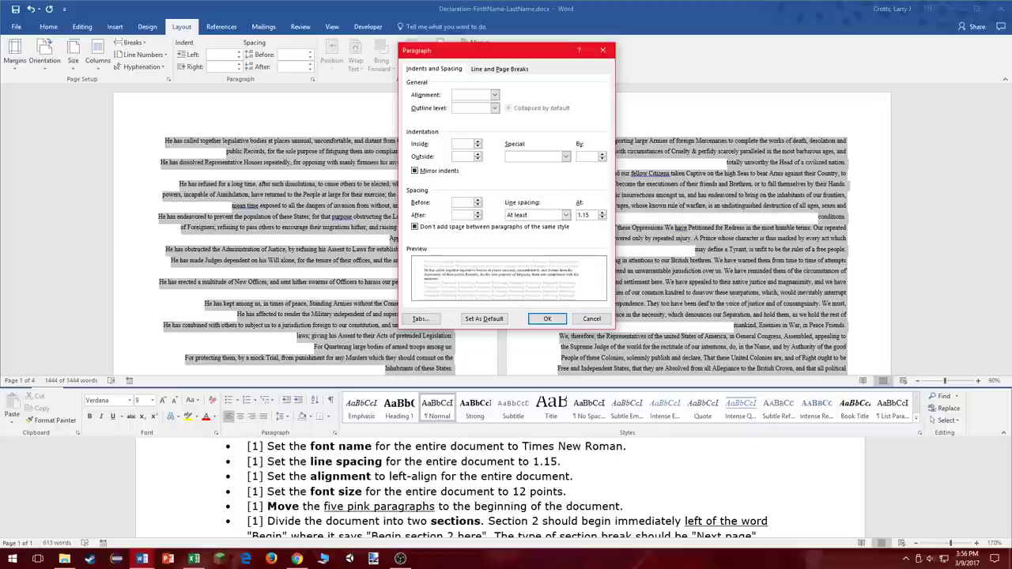
{"action": "left_click", "coordinate": [541, 319]}
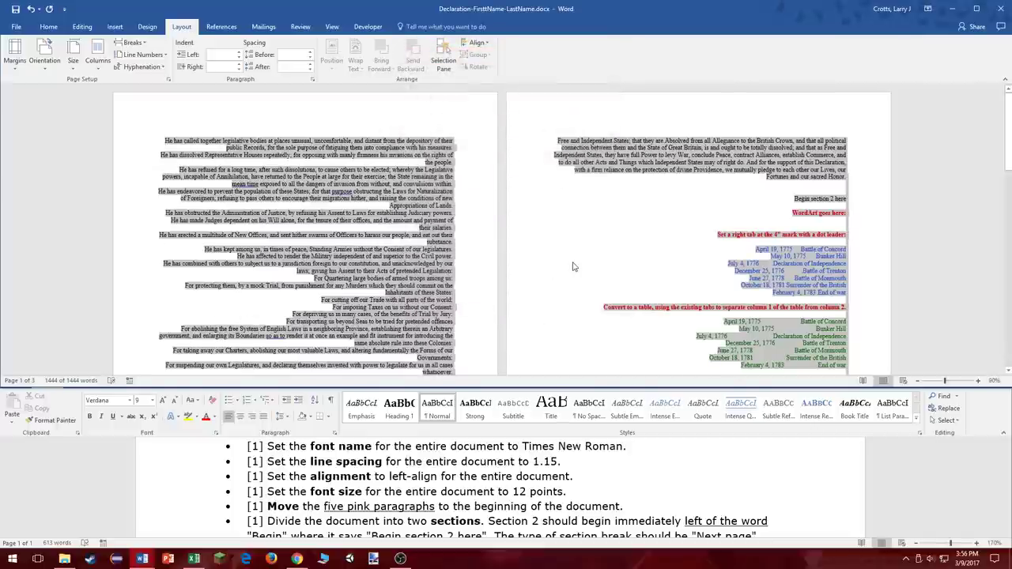
{"action": "left_click", "coordinate": [573, 268]}
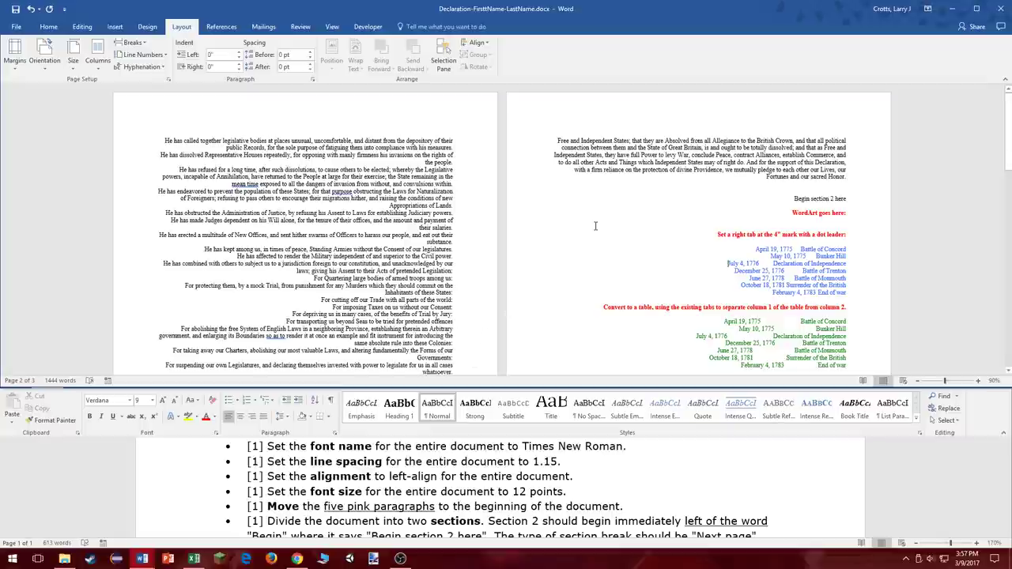
Select all the declaration text and apply Align Left, then deselect.
{"action": "key", "text": "ctrl+a"}
{"action": "left_click", "coordinate": [48, 26]}
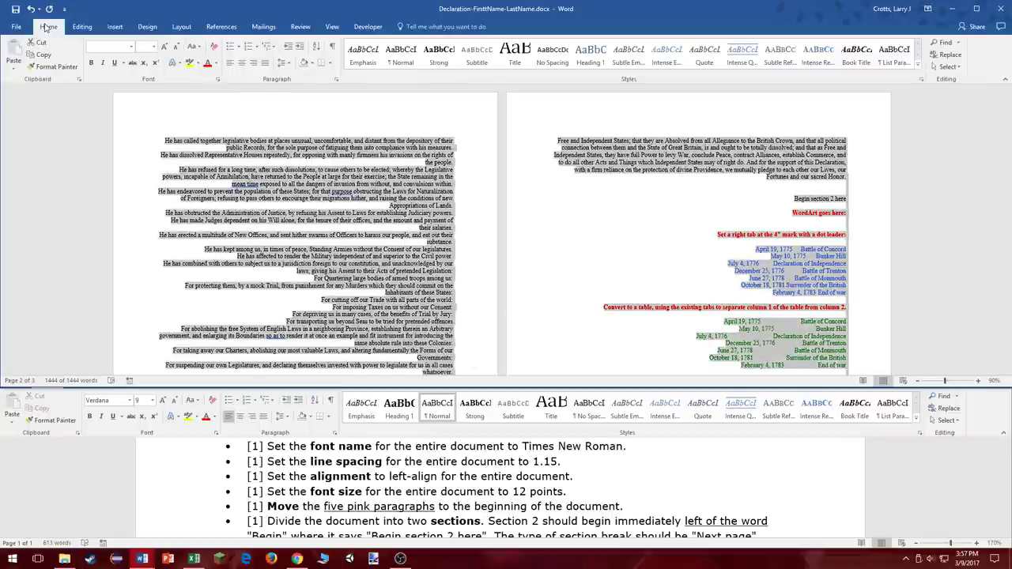
{"action": "left_click", "coordinate": [233, 62]}
{"action": "left_click", "coordinate": [286, 197]}
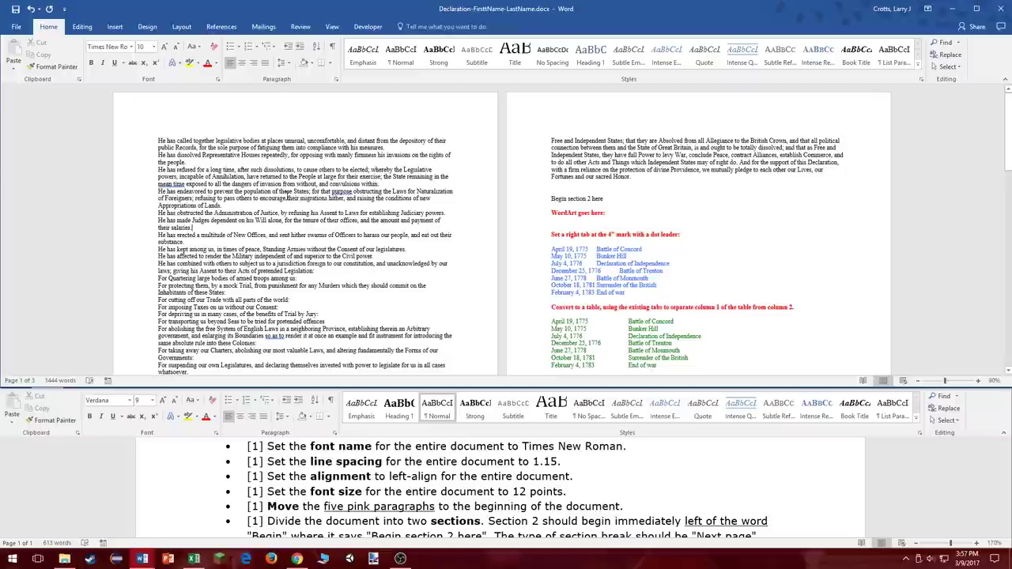
{"action": "scroll", "coordinate": [460, 484], "scroll_direction": "down", "scroll_amount": 1}
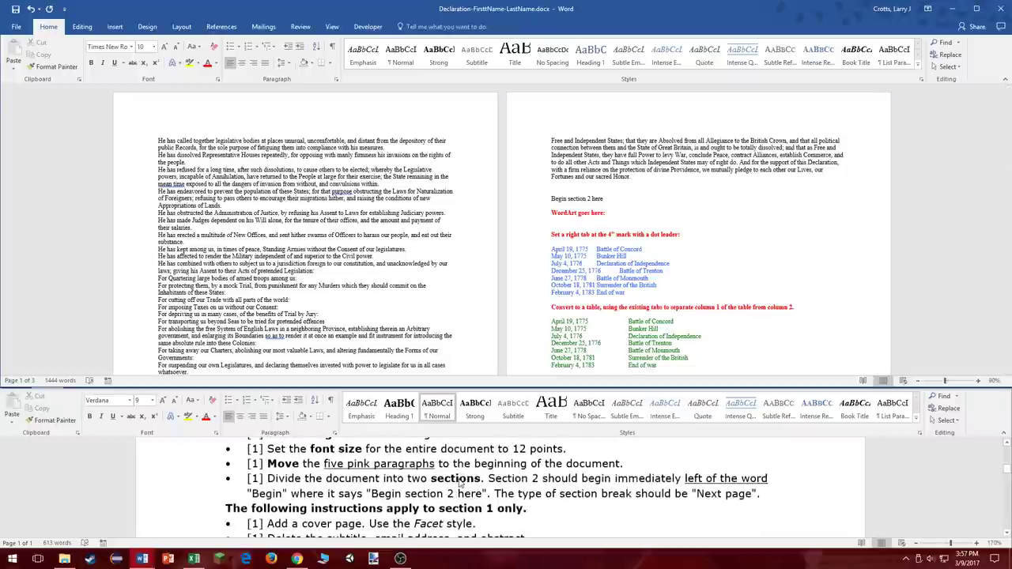
{"action": "scroll", "coordinate": [443, 485], "scroll_direction": "up", "scroll_amount": 1}
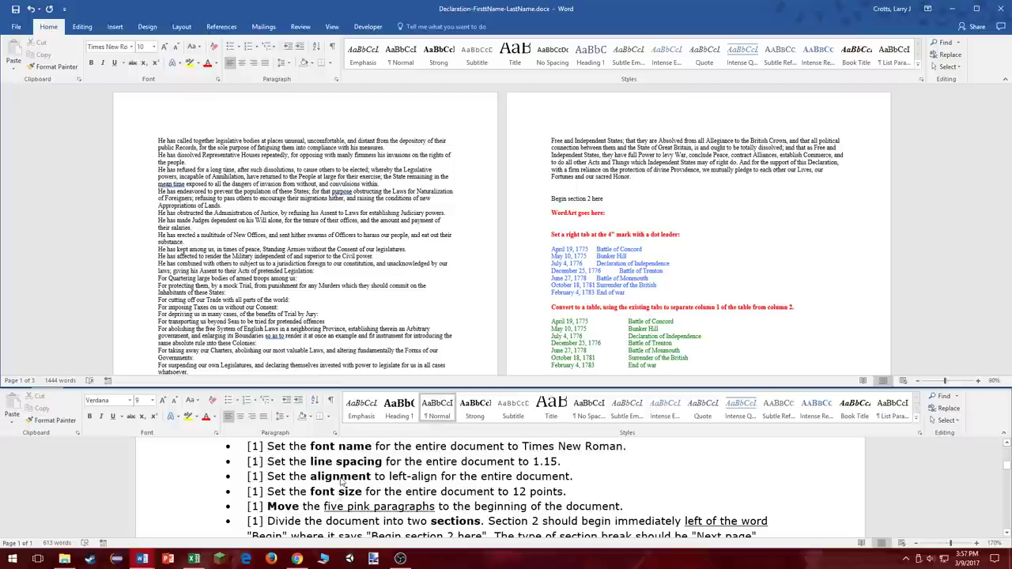
Zoom in on the page and set all the document text to 12 pt.
{"action": "left_click", "coordinate": [366, 291]}
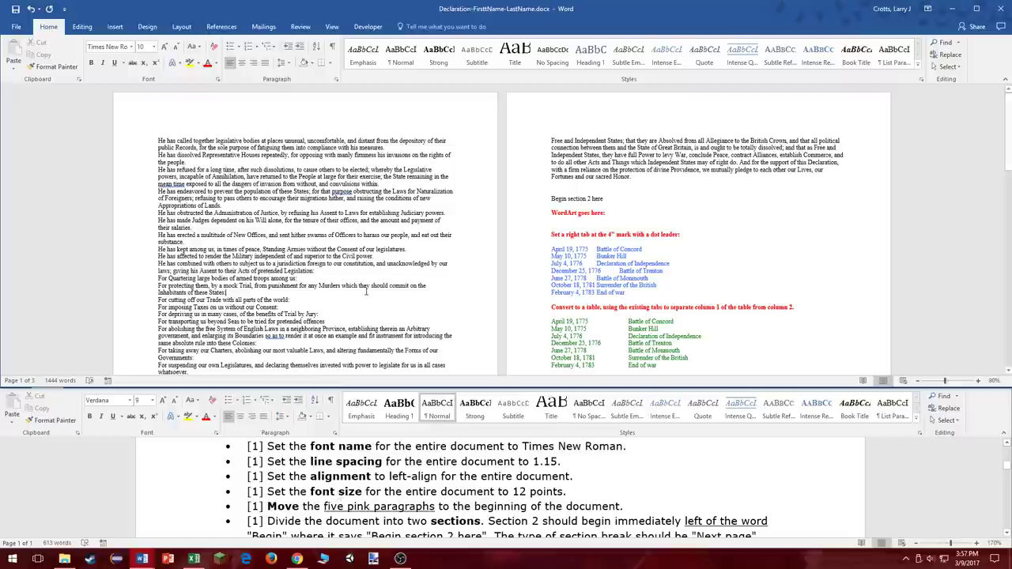
{"action": "left_click", "coordinate": [979, 380]}
{"action": "left_click", "coordinate": [979, 380]}
{"action": "left_click", "coordinate": [978, 380]}
{"action": "left_click", "coordinate": [979, 381]}
{"action": "left_click", "coordinate": [978, 381]}
{"action": "left_click", "coordinate": [979, 381]}
{"action": "left_click", "coordinate": [978, 380]}
{"action": "left_click", "coordinate": [979, 380]}
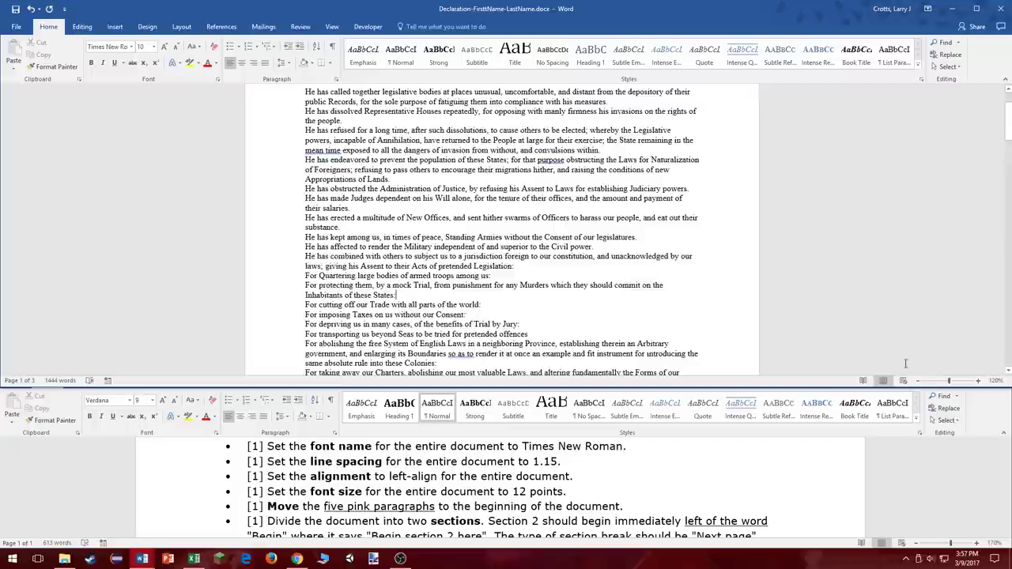
{"action": "scroll", "coordinate": [804, 301], "scroll_direction": "up", "scroll_amount": 2}
{"action": "key", "text": "ctrl+a"}
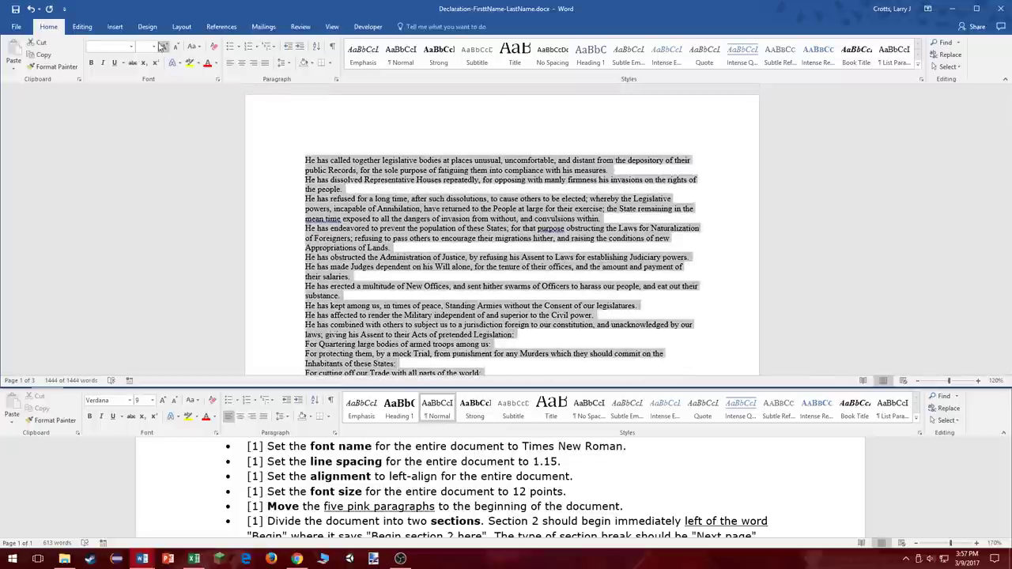
{"action": "left_click", "coordinate": [154, 46]}
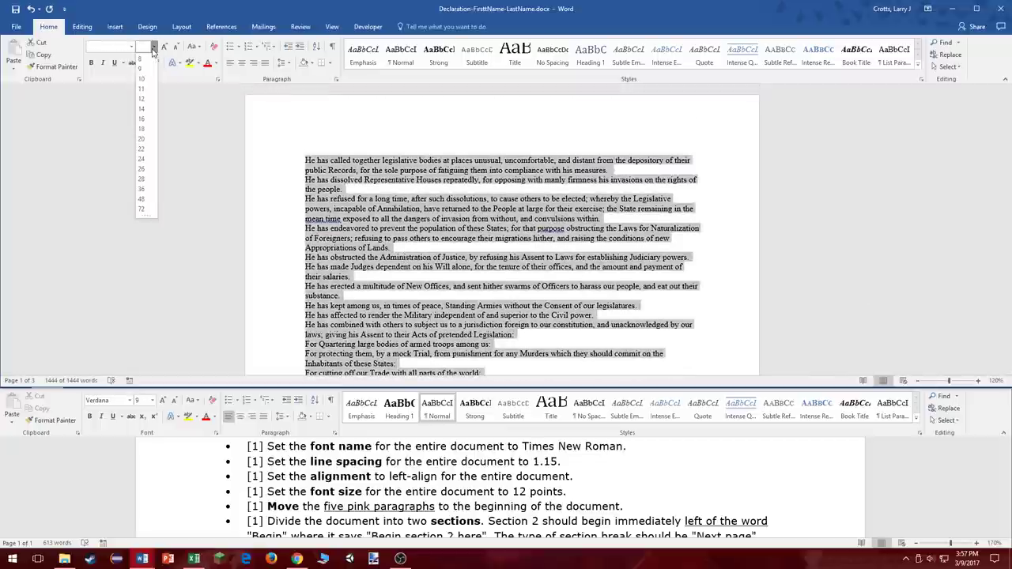
{"action": "left_click", "coordinate": [146, 101]}
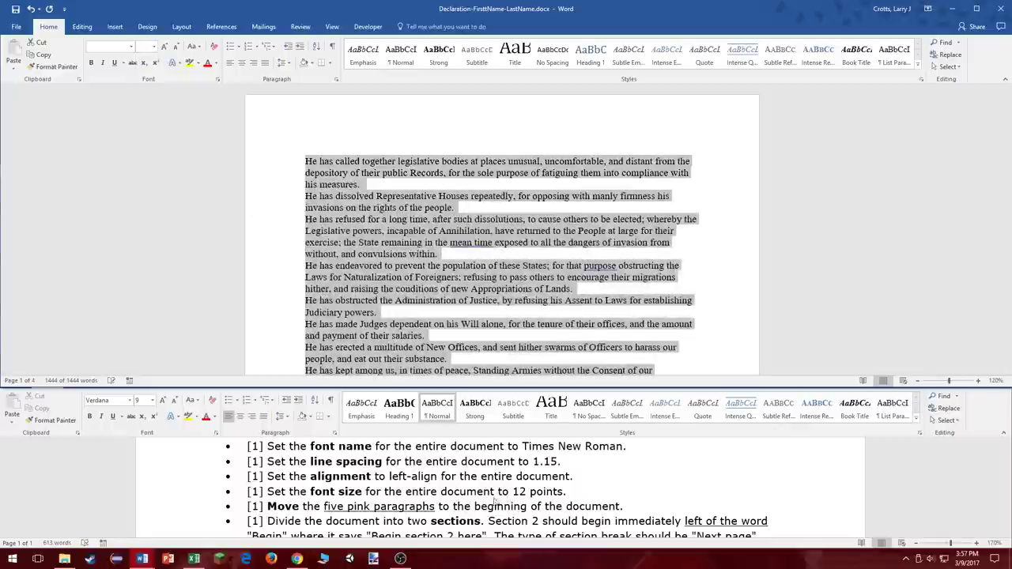
Check off the 12-point item in the instructions and find the pink paragraphs instruction.
{"action": "left_click", "coordinate": [288, 513]}
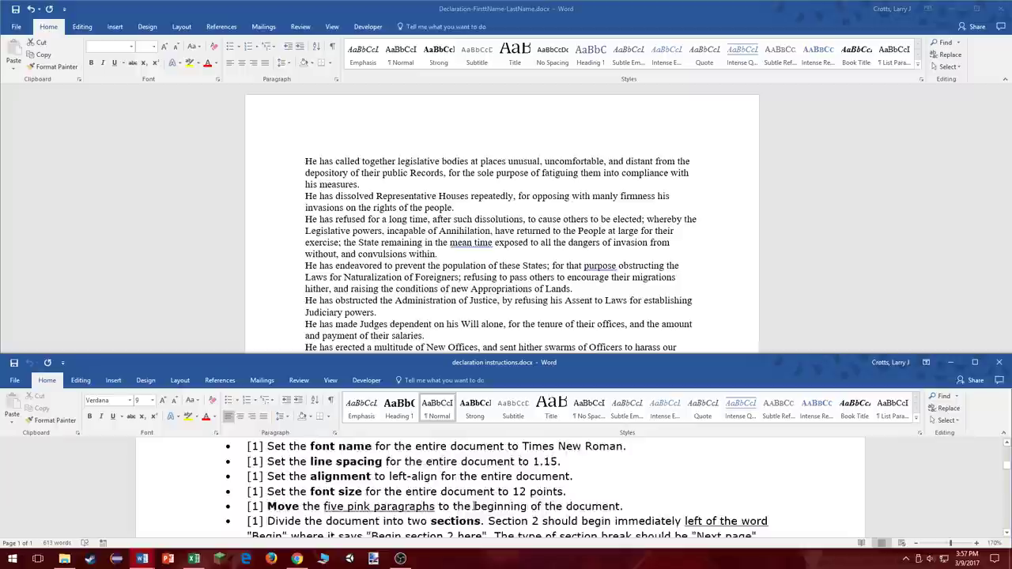
{"action": "scroll", "coordinate": [280, 498], "scroll_direction": "up", "scroll_amount": 1}
{"action": "scroll", "coordinate": [276, 484], "scroll_direction": "down", "scroll_amount": 1}
{"action": "scroll", "coordinate": [271, 481], "scroll_direction": "up", "scroll_amount": 2}
{"action": "scroll", "coordinate": [368, 502], "scroll_direction": "down", "scroll_amount": 2}
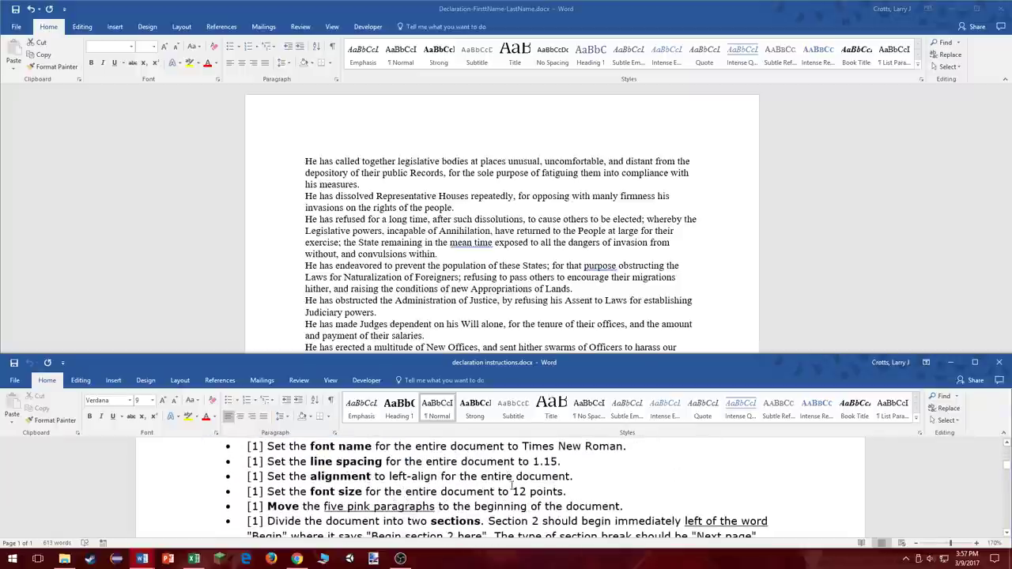
{"action": "double_click", "coordinate": [517, 491]}
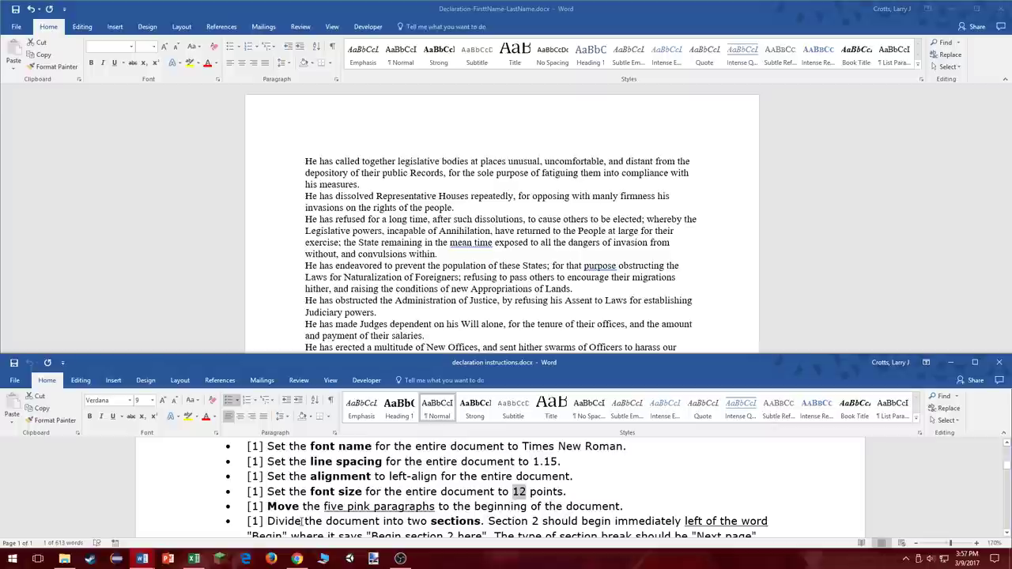
{"action": "left_click", "coordinate": [279, 505]}
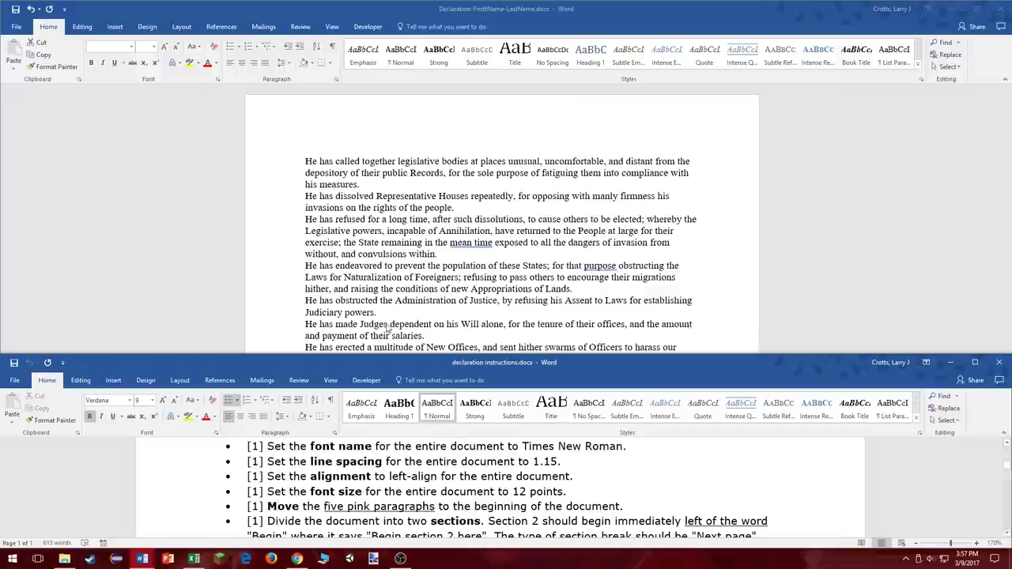
Select the five pink paragraphs through the end of the document and cut them.
{"action": "scroll", "coordinate": [448, 221], "scroll_direction": "down", "scroll_amount": 20}
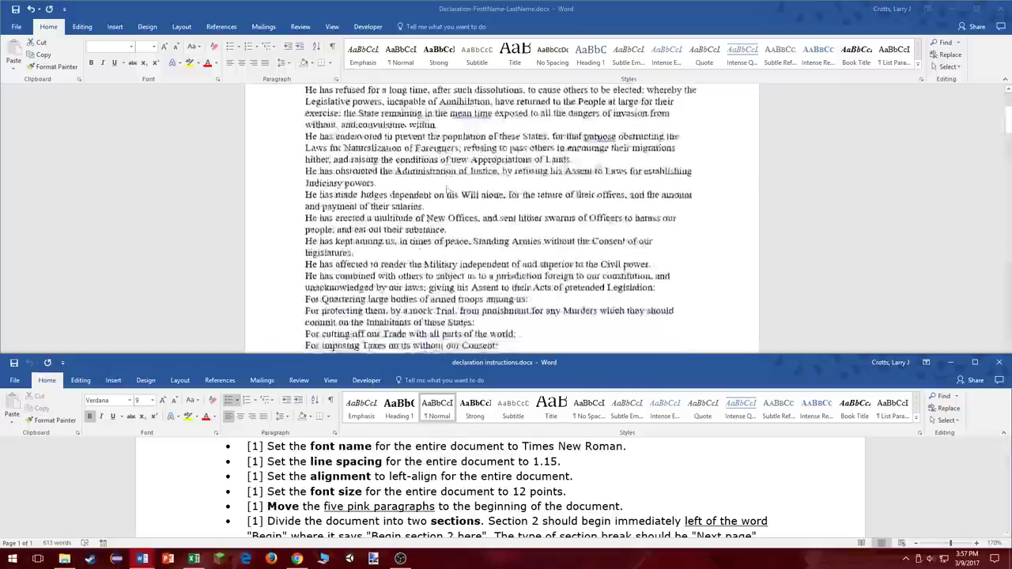
{"action": "scroll", "coordinate": [452, 190], "scroll_direction": "down", "scroll_amount": 10}
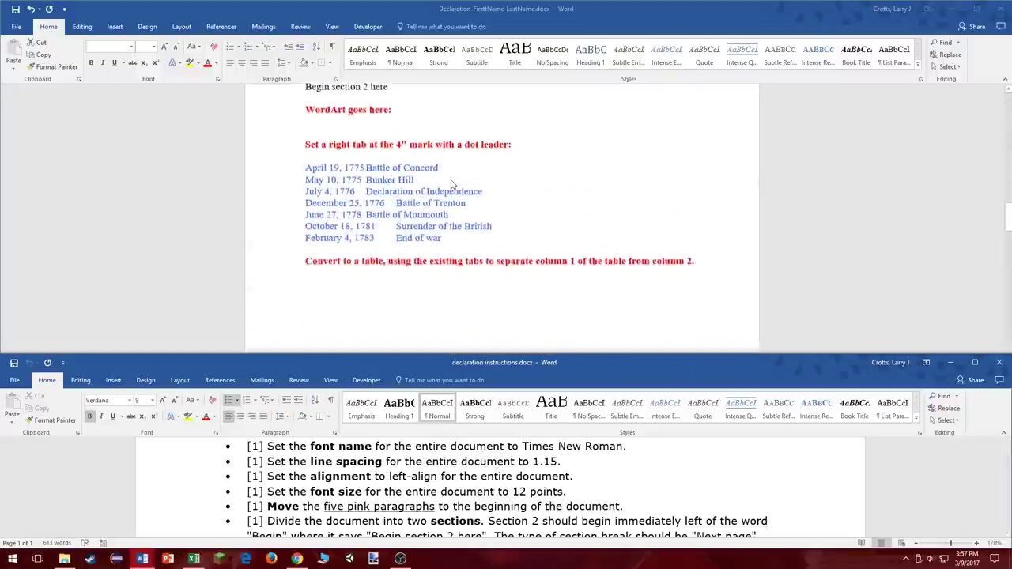
{"action": "left_click", "coordinate": [366, 162]}
{"action": "key", "text": "ctrl+shift+End"}
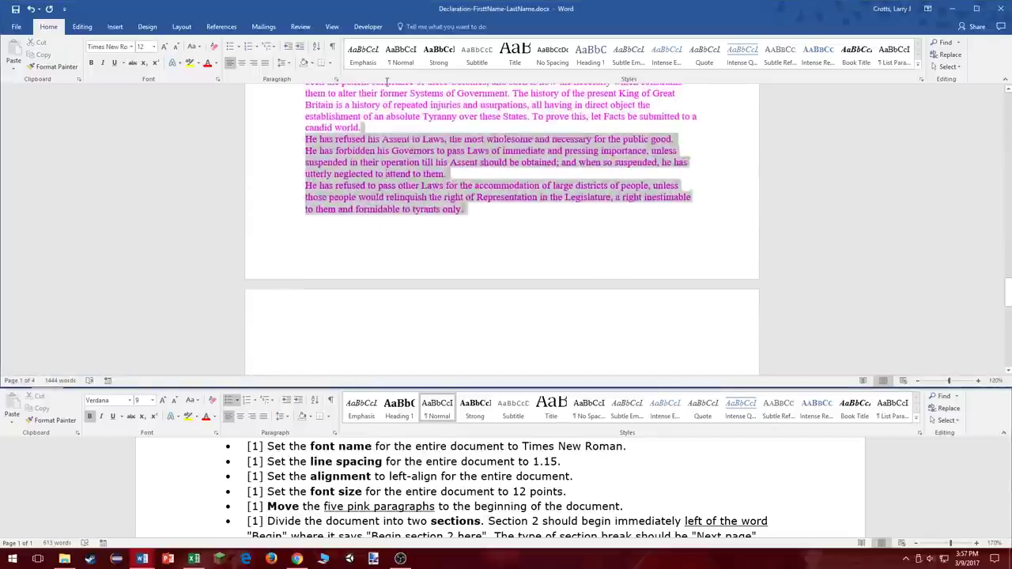
{"action": "scroll", "coordinate": [407, 179], "scroll_direction": "up", "scroll_amount": 8}
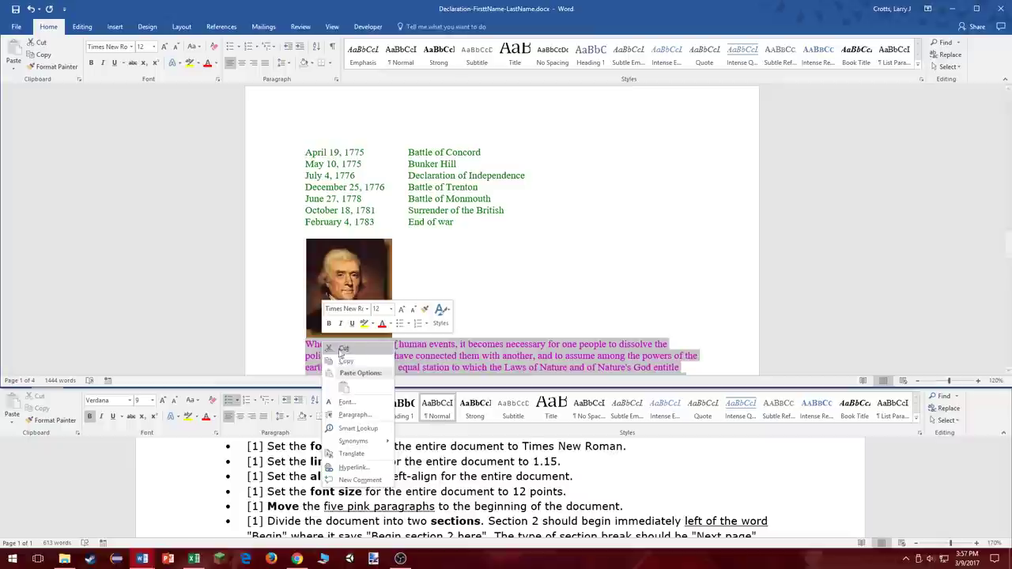
{"action": "left_click", "coordinate": [343, 349]}
Paste them at the document start with Keep Source Formatting, undoing an accidental plain-text paste.
{"action": "scroll", "coordinate": [451, 308], "scroll_direction": "up", "scroll_amount": 15}
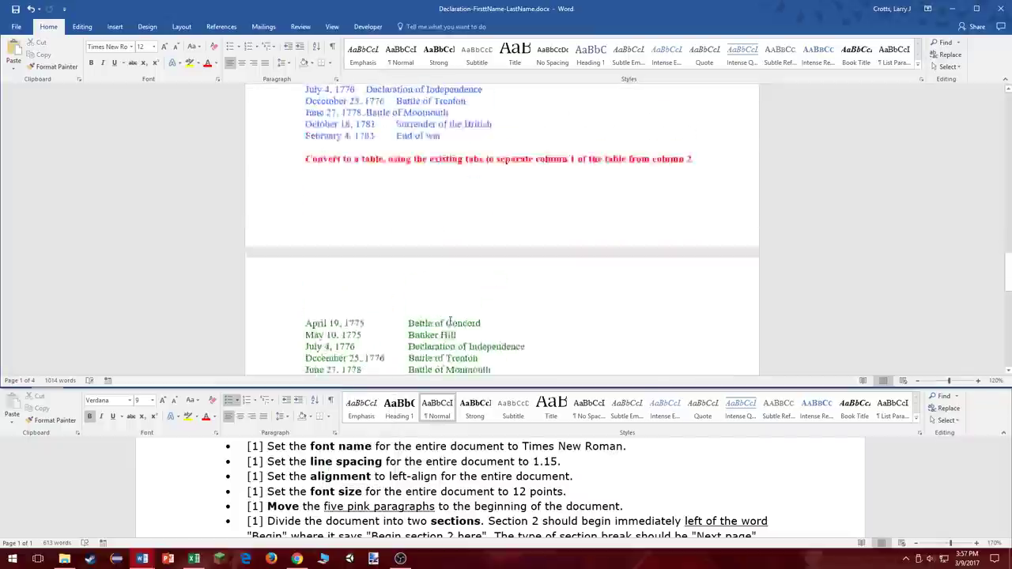
{"action": "scroll", "coordinate": [452, 308], "scroll_direction": "up", "scroll_amount": 10}
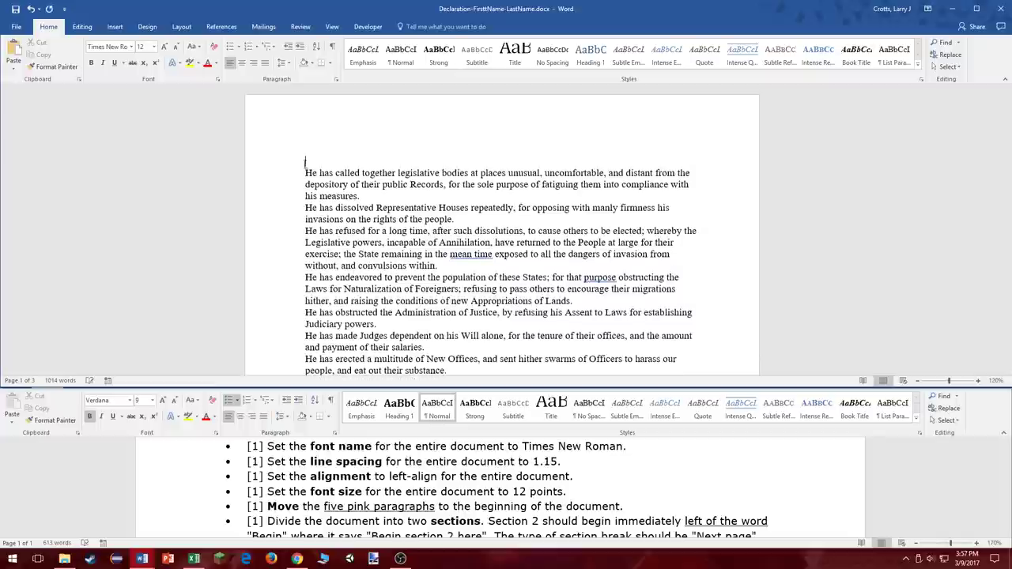
{"action": "right_click", "coordinate": [305, 162]}
{"action": "left_click", "coordinate": [339, 208]}
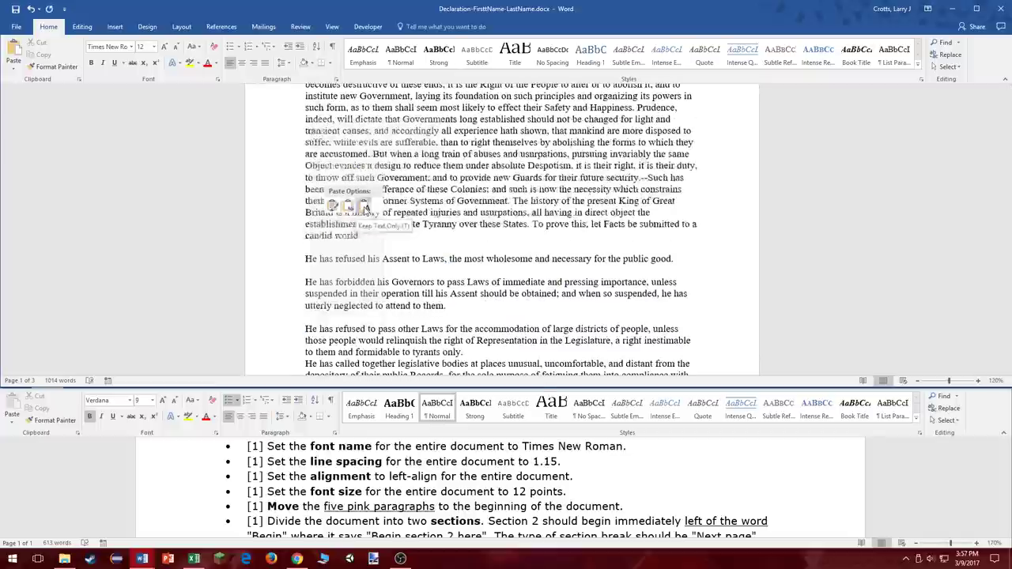
{"action": "left_click", "coordinate": [364, 208]}
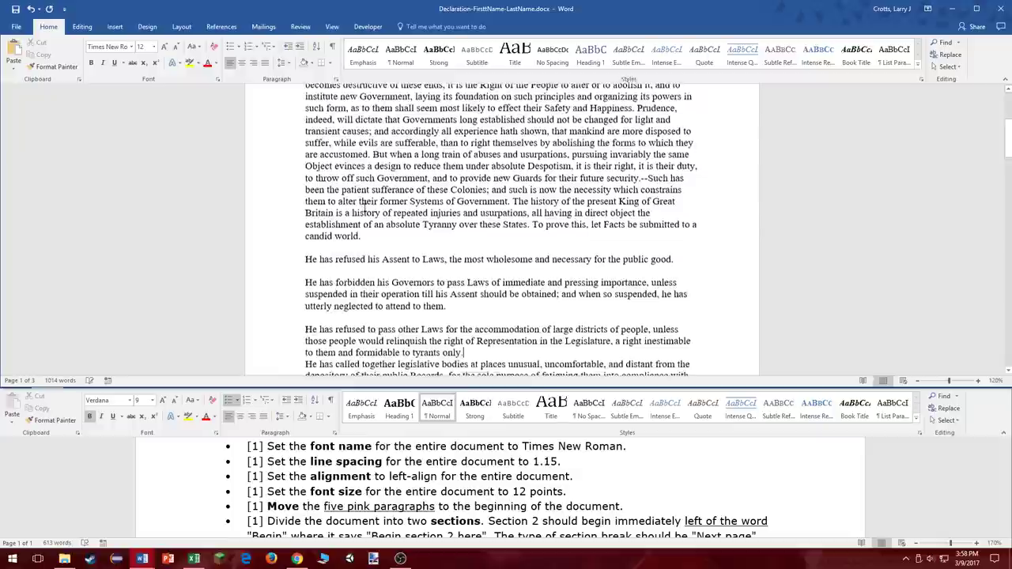
{"action": "key", "text": "ctrl+z"}
{"action": "key", "text": "ctrl+z"}
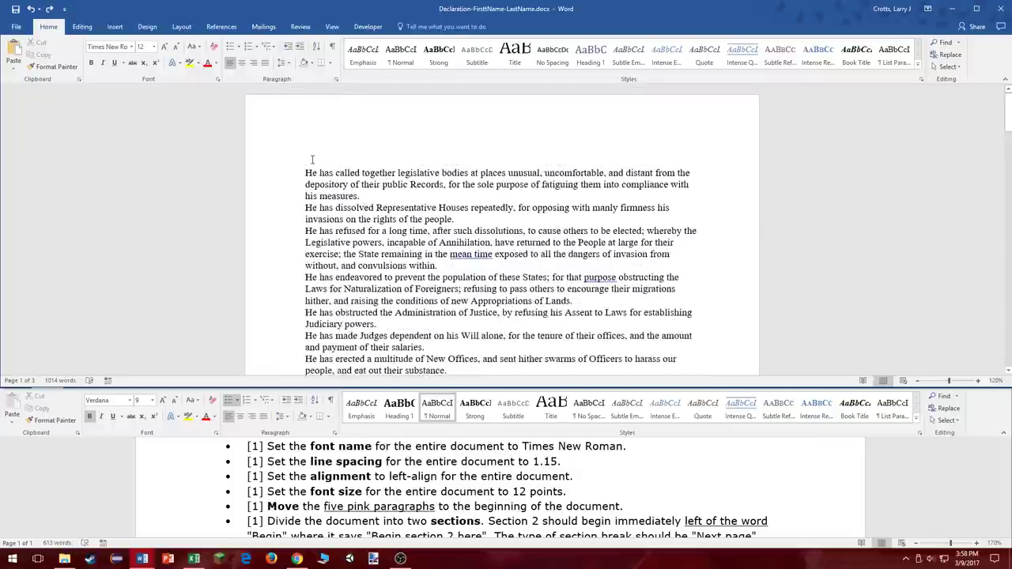
{"action": "right_click", "coordinate": [312, 160]}
{"action": "left_click", "coordinate": [333, 204]}
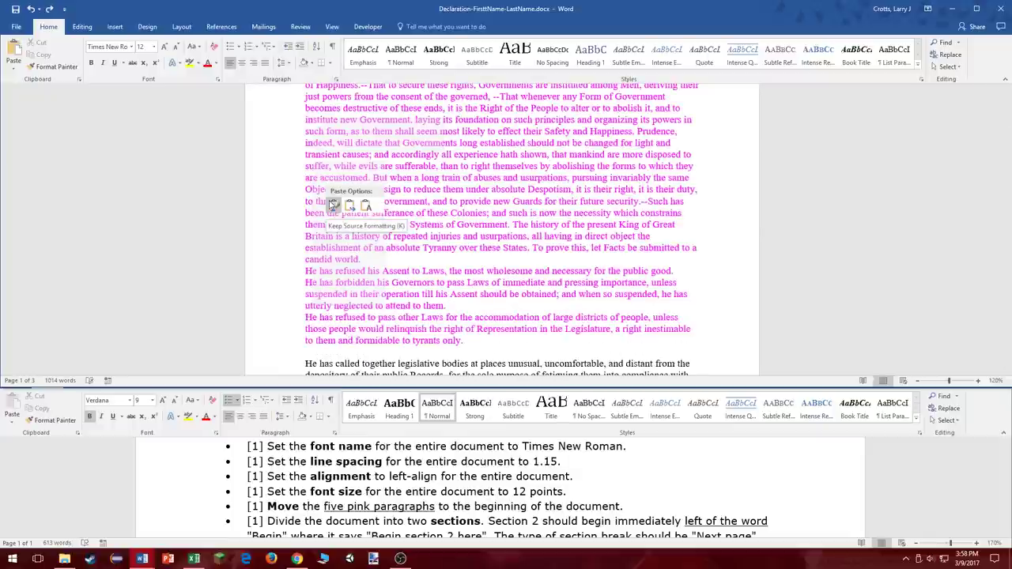
{"action": "left_click", "coordinate": [332, 205]}
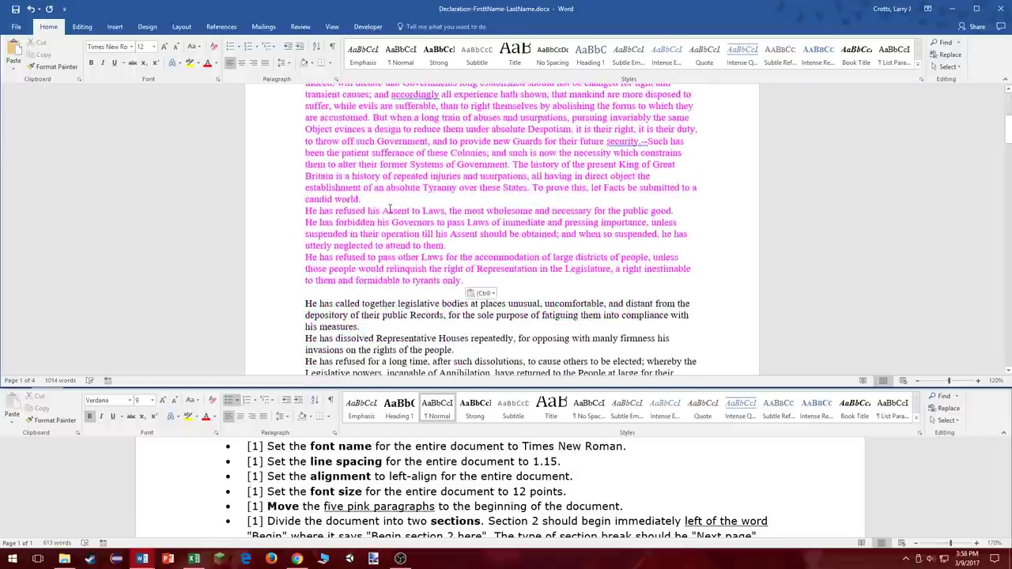
{"action": "scroll", "coordinate": [386, 508], "scroll_direction": "down", "scroll_amount": 1}
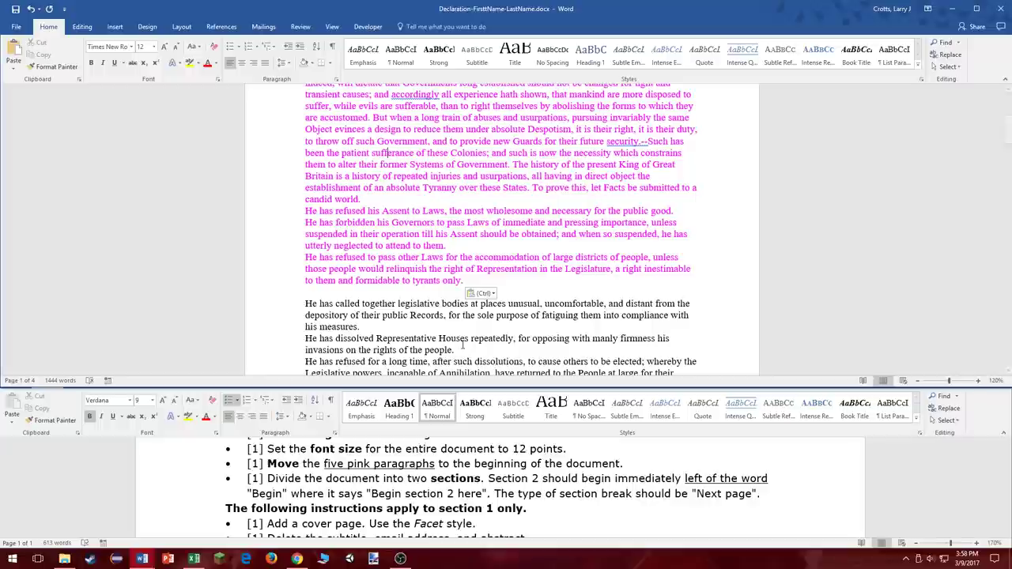
Place the insertion point just before "Begin section 2 here".
{"action": "scroll", "coordinate": [461, 344], "scroll_direction": "down", "scroll_amount": 10}
{"action": "scroll", "coordinate": [461, 344], "scroll_direction": "down", "scroll_amount": 15}
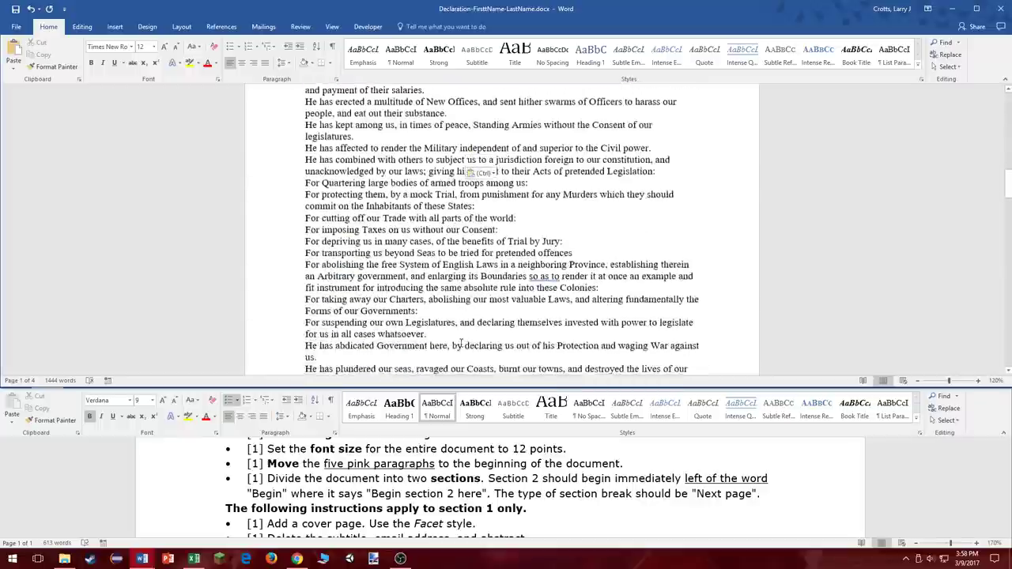
{"action": "scroll", "coordinate": [468, 332], "scroll_direction": "down", "scroll_amount": 5}
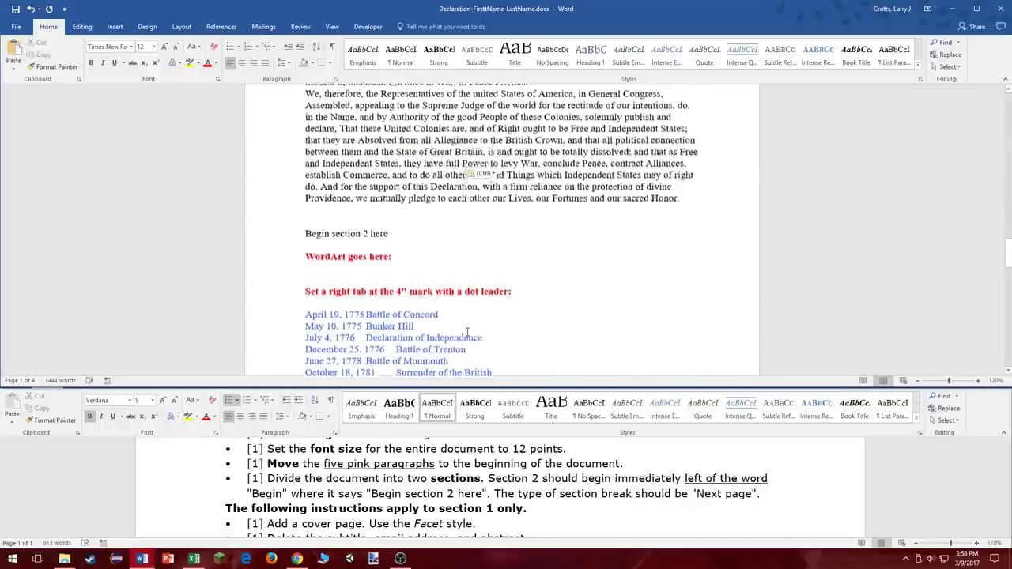
{"action": "left_click_drag", "start_coordinate": [389, 227], "coordinate": [305, 227]}
{"action": "left_click", "coordinate": [306, 226]}
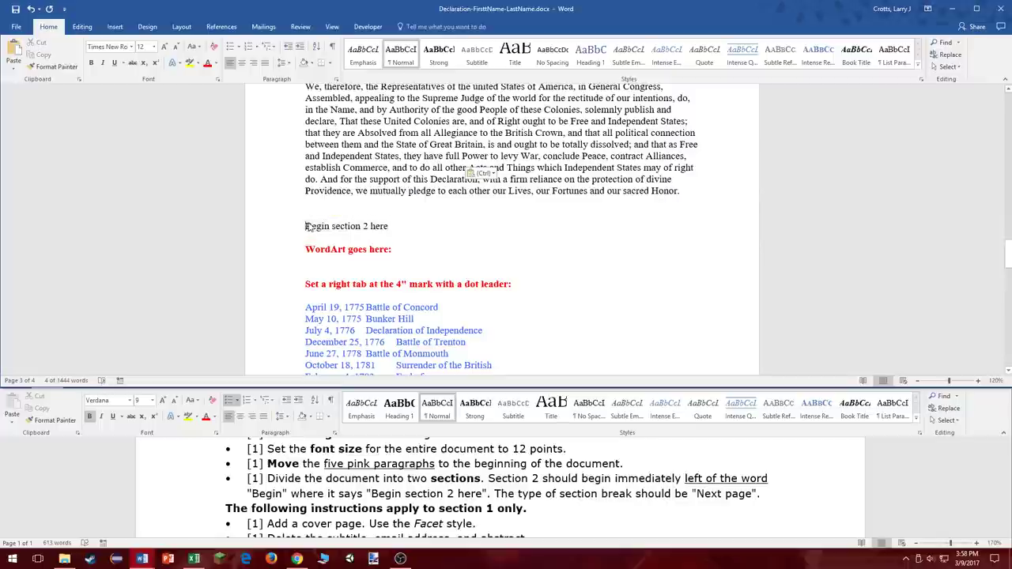
Insert a Next Page section break at that position from Layout > Breaks.
{"action": "left_click", "coordinate": [330, 27]}
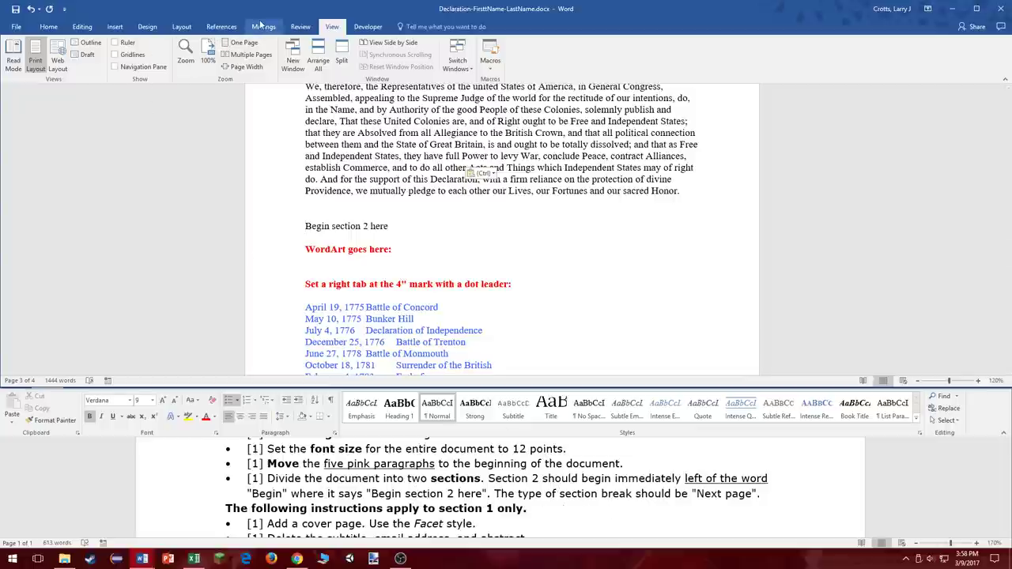
{"action": "scroll", "coordinate": [262, 28], "scroll_direction": "up", "scroll_amount": 1}
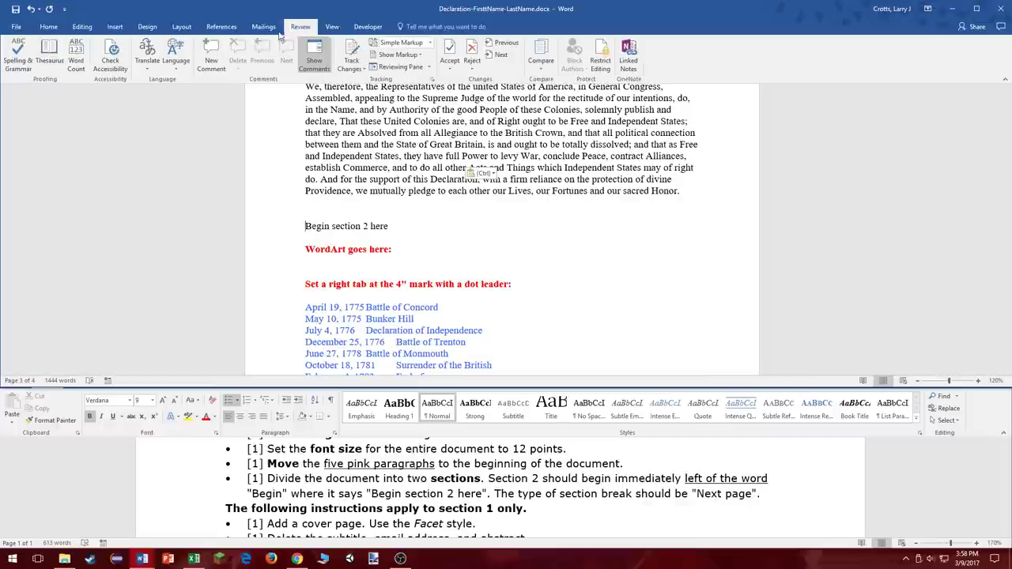
{"action": "left_click", "coordinate": [106, 30]}
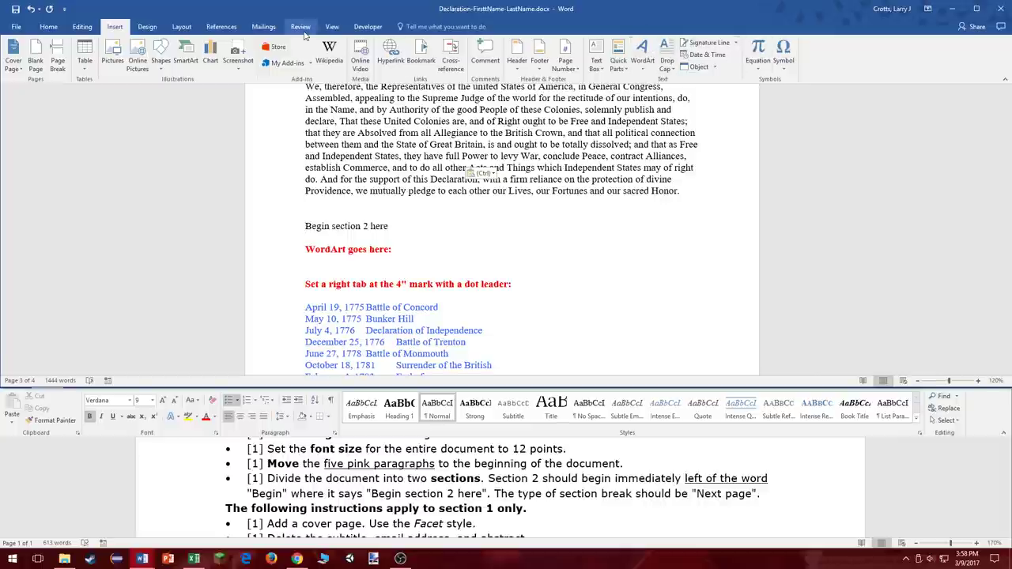
{"action": "left_click", "coordinate": [157, 27]}
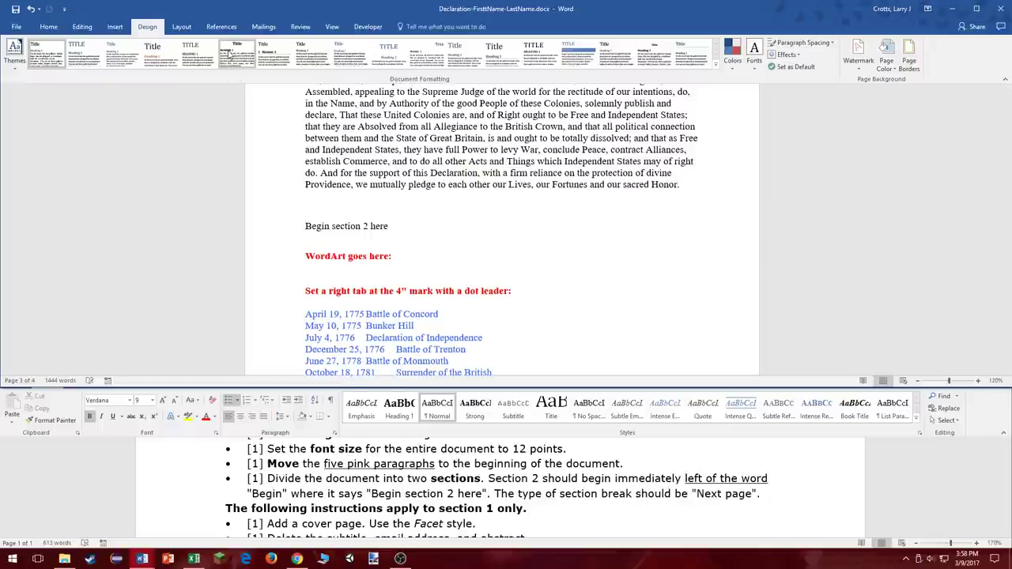
{"action": "left_click", "coordinate": [181, 26]}
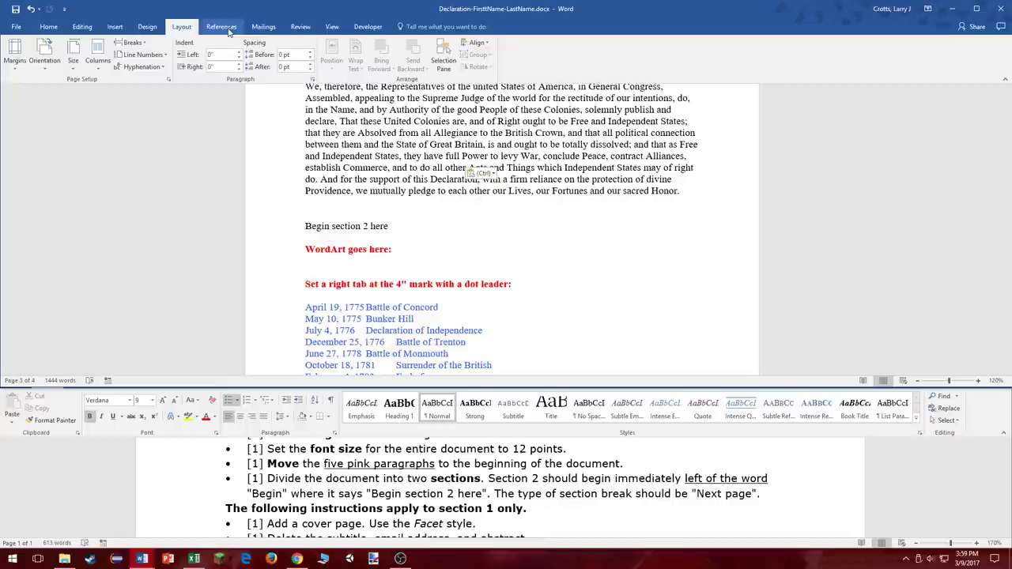
{"action": "left_click", "coordinate": [133, 43]}
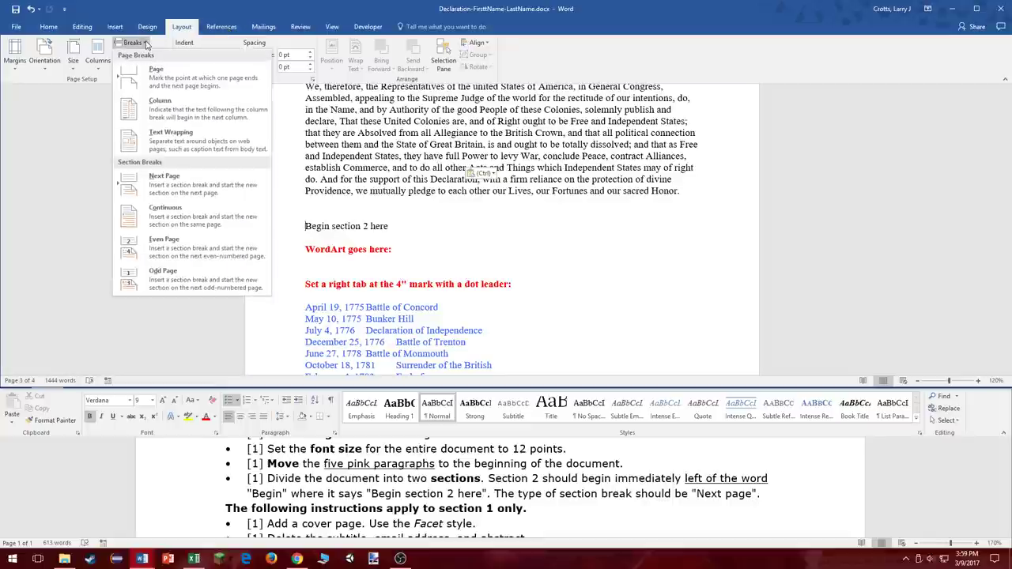
{"action": "left_click", "coordinate": [153, 190]}
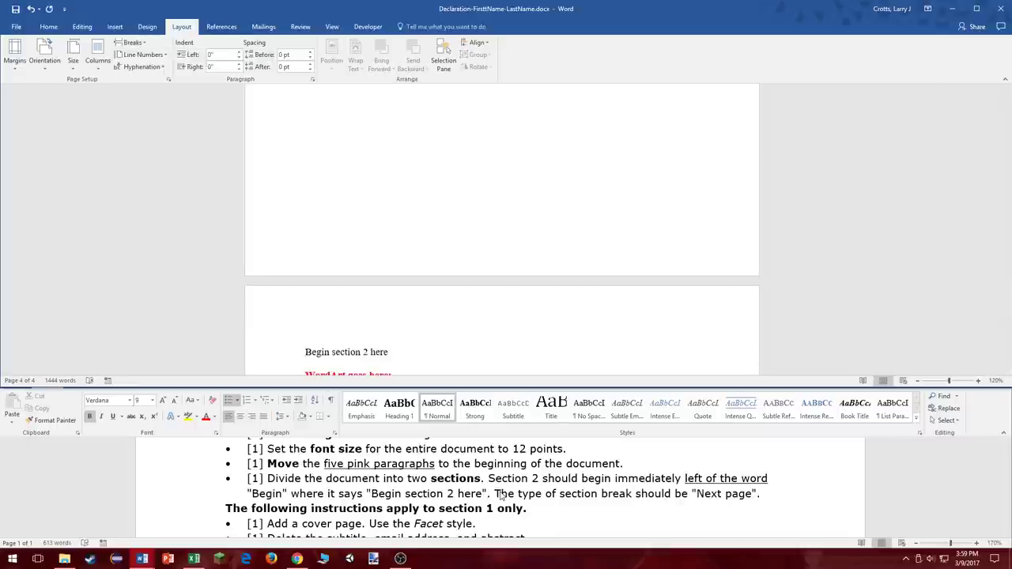
{"action": "scroll", "coordinate": [500, 495], "scroll_direction": "down", "scroll_amount": 1}
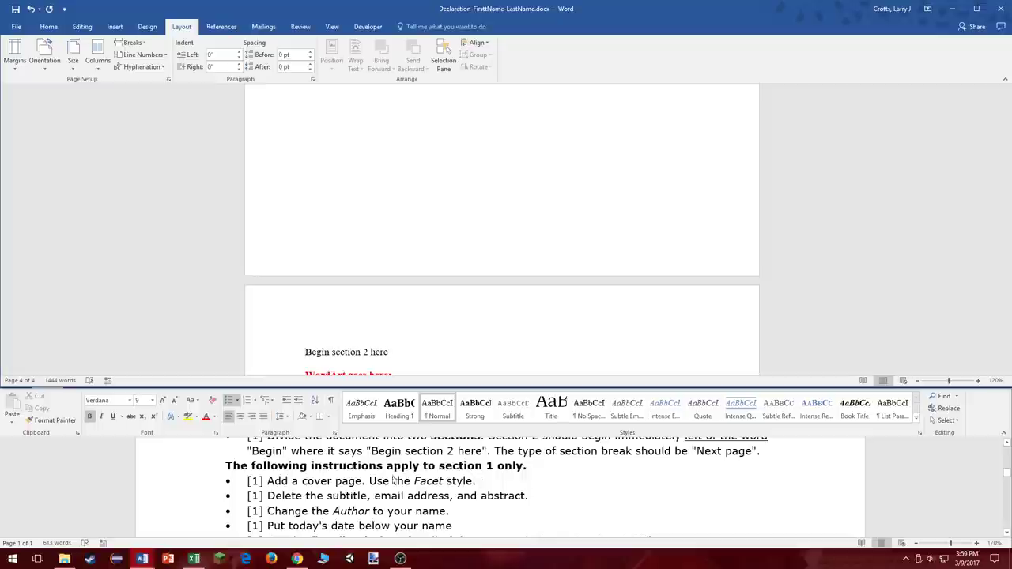
Return to the top of the declaration and put the insertion point before "When".
{"action": "scroll", "coordinate": [456, 340], "scroll_direction": "up", "scroll_amount": 5}
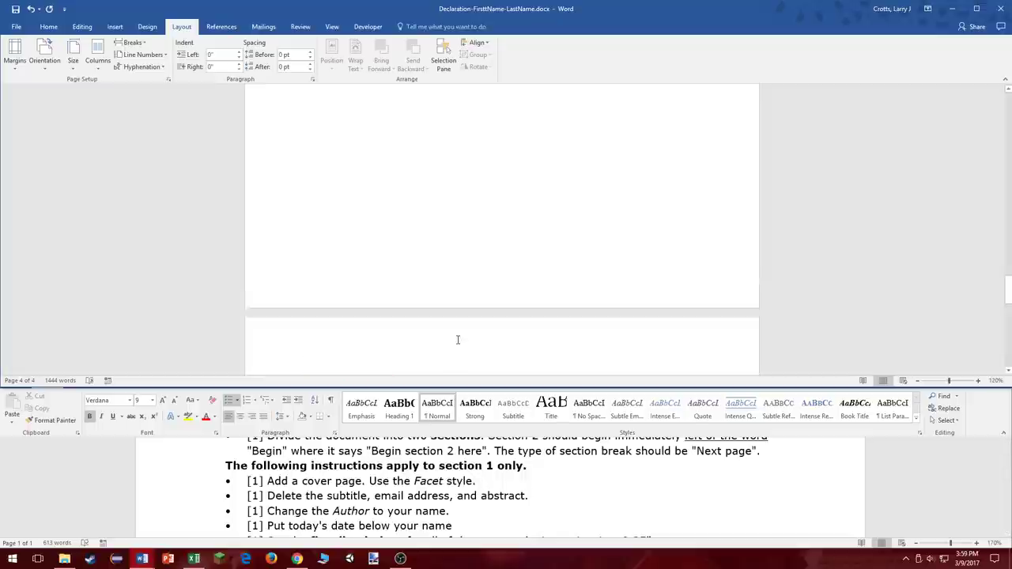
{"action": "scroll", "coordinate": [456, 339], "scroll_direction": "up", "scroll_amount": 15}
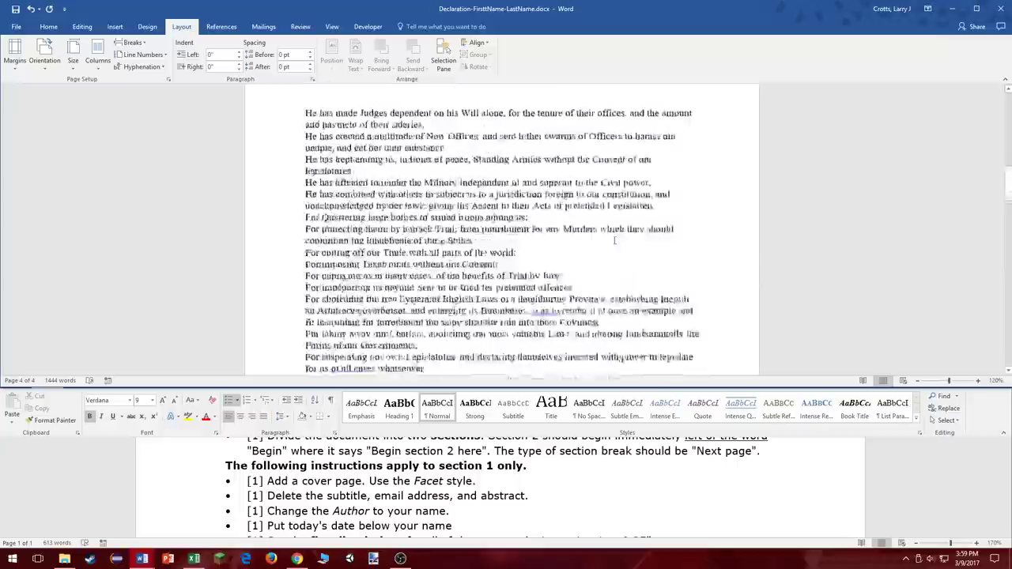
{"action": "key", "text": "alt+Tab"}
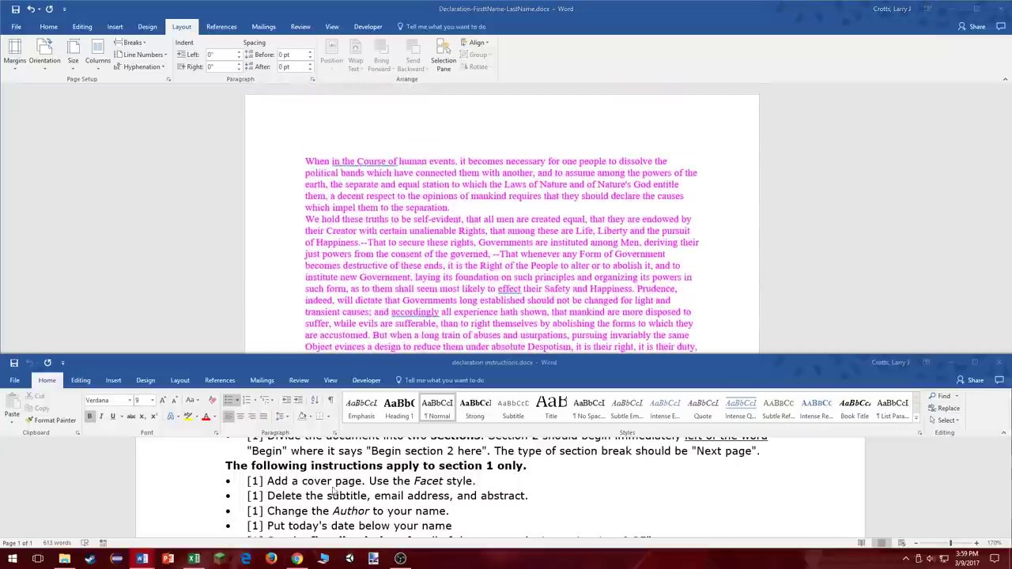
{"action": "left_click", "coordinate": [335, 166]}
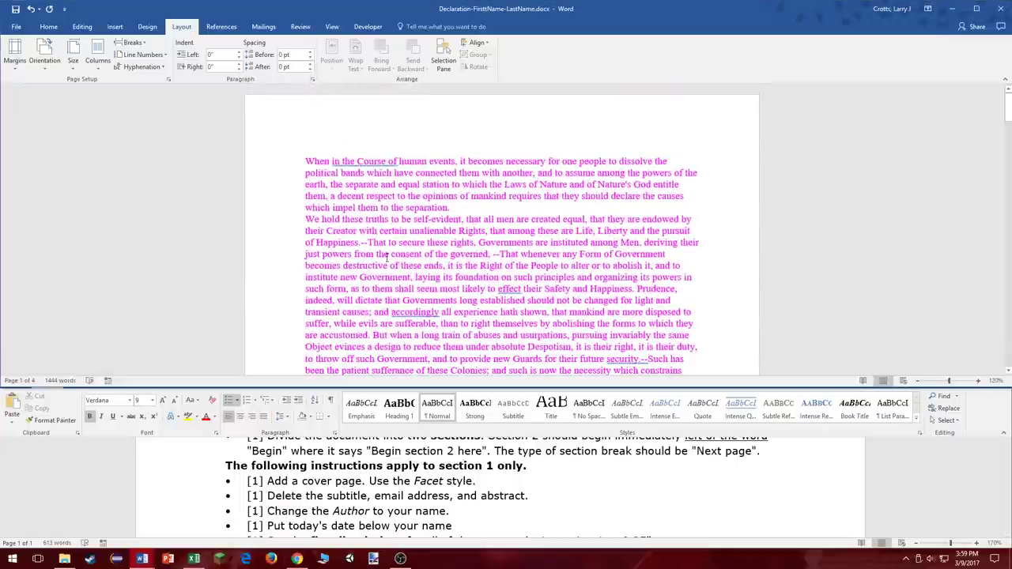
{"action": "left_click", "coordinate": [285, 165]}
{"action": "left_click", "coordinate": [306, 161]}
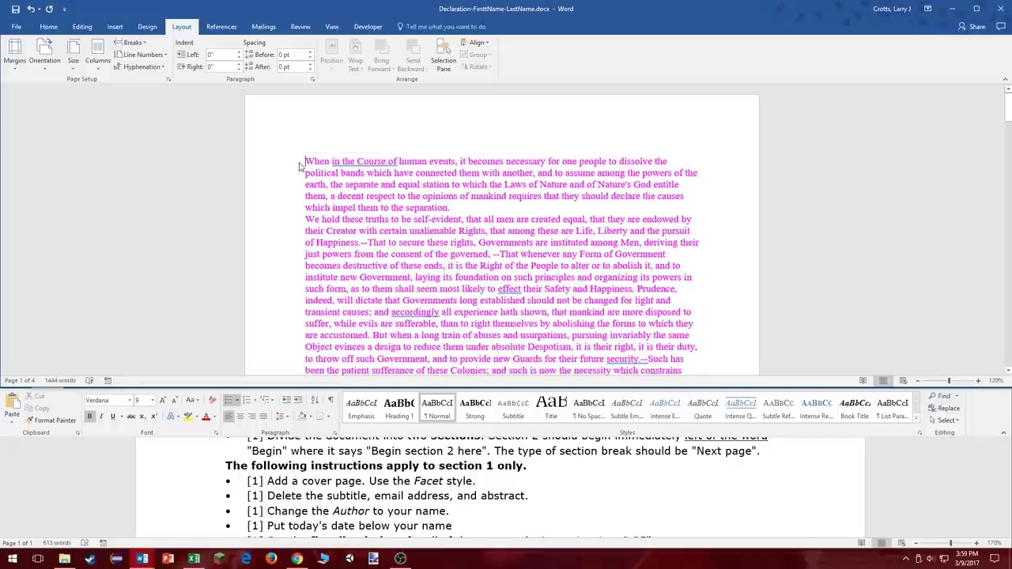
Insert the Facet cover page from the Cover Page gallery and review it.
{"action": "left_click", "coordinate": [115, 26]}
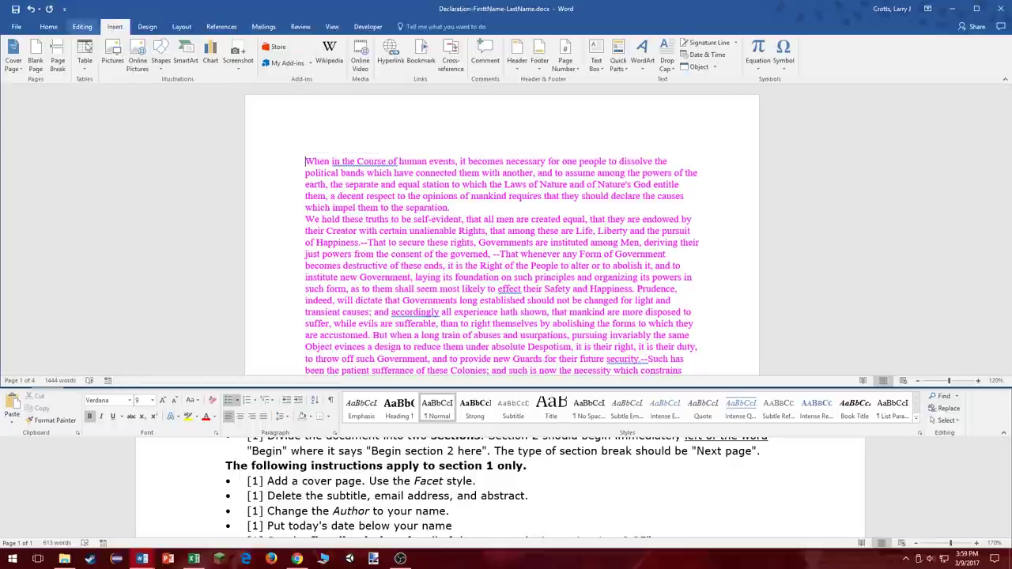
{"action": "left_click", "coordinate": [22, 56]}
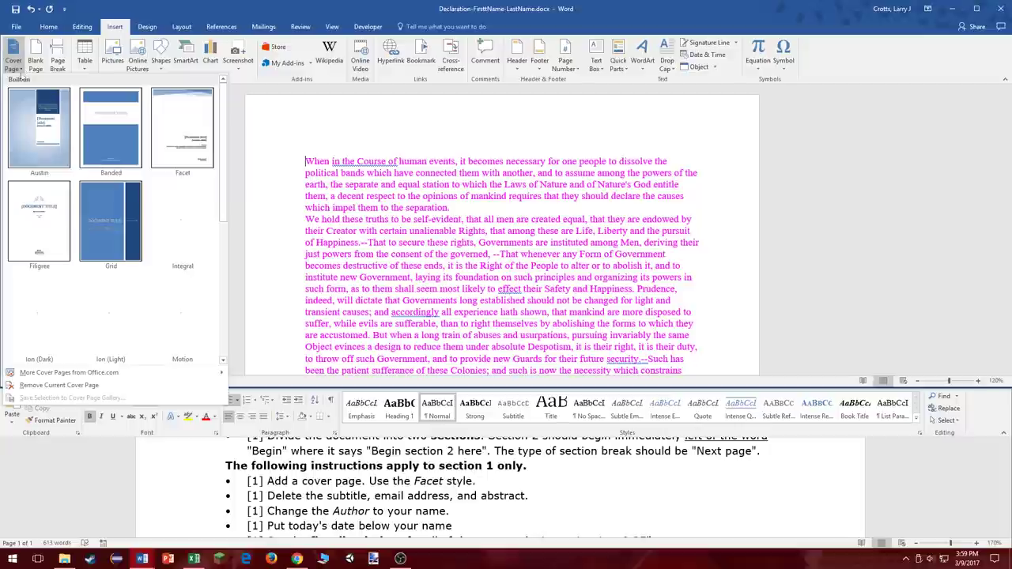
{"action": "left_click", "coordinate": [186, 138]}
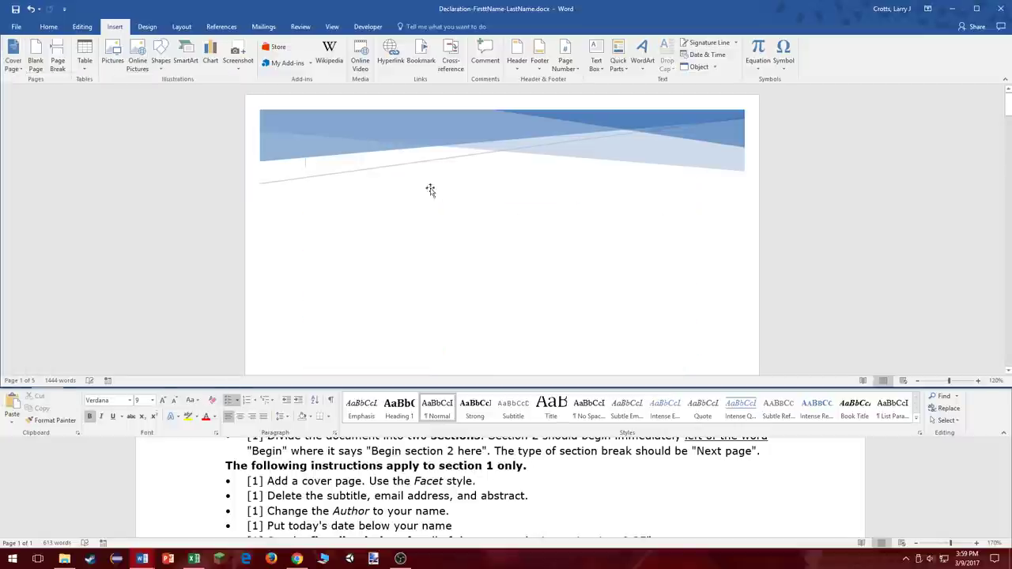
{"action": "scroll", "coordinate": [435, 193], "scroll_direction": "down", "scroll_amount": 2}
{"action": "scroll", "coordinate": [442, 193], "scroll_direction": "down", "scroll_amount": 3}
{"action": "scroll", "coordinate": [554, 206], "scroll_direction": "down", "scroll_amount": 1}
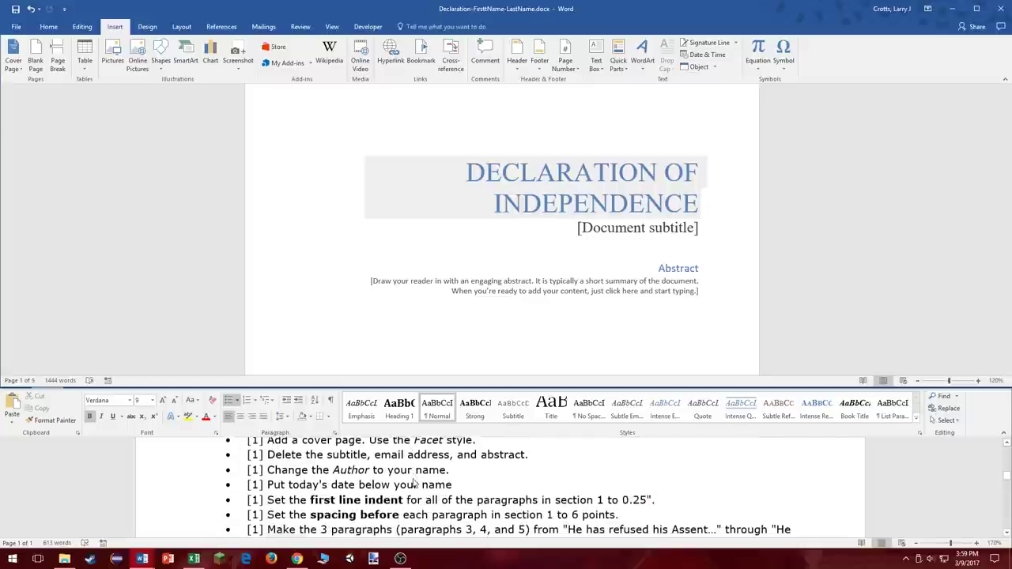
{"action": "scroll", "coordinate": [553, 490], "scroll_direction": "down", "scroll_amount": 1}
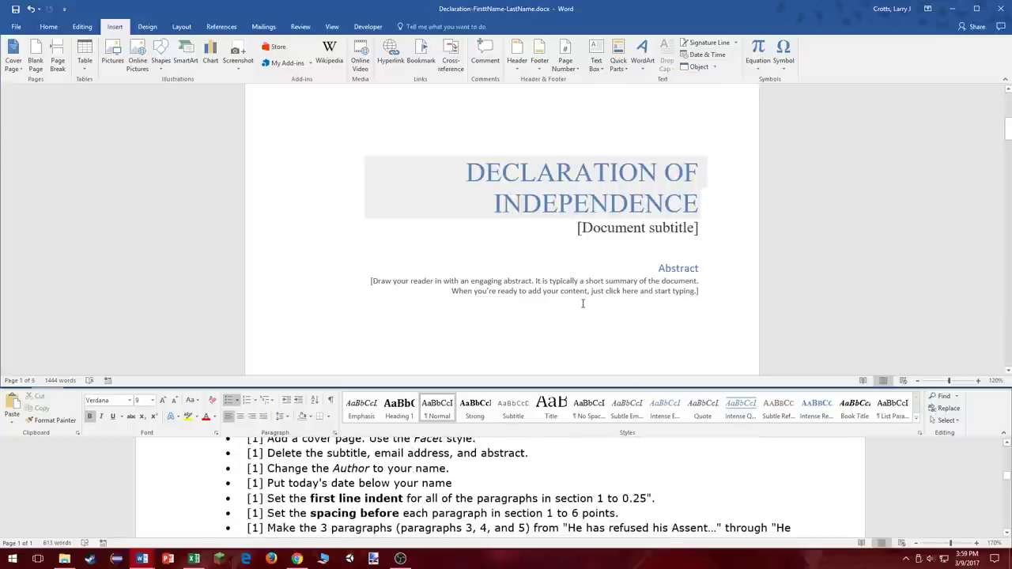
Select and delete the "Abstract" heading on the cover page.
{"action": "left_click", "coordinate": [670, 262]}
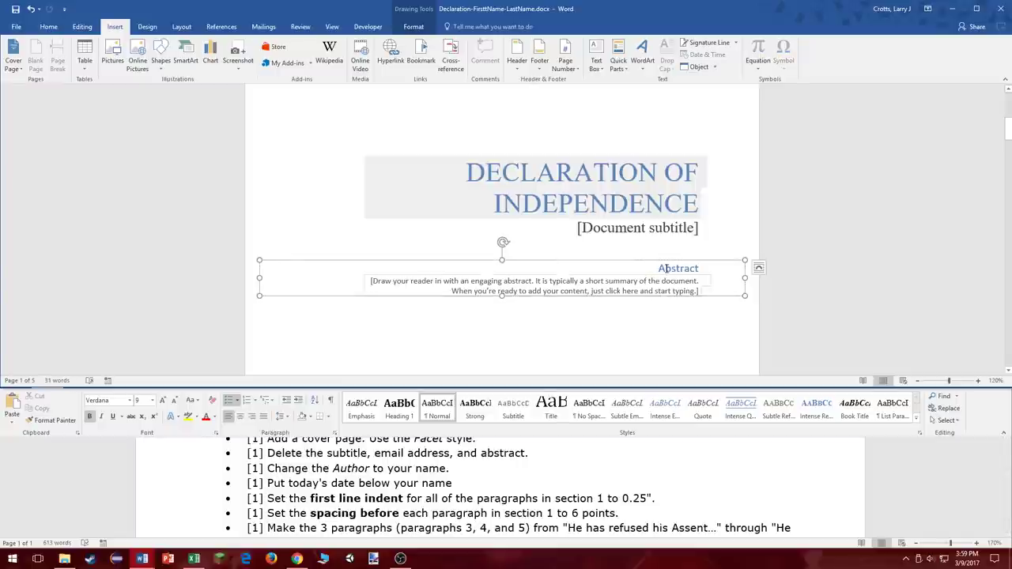
{"action": "left_click", "coordinate": [657, 268]}
{"action": "left_click_drag", "start_coordinate": [656, 268], "coordinate": [698, 269]}
{"action": "key", "text": "Delete"}
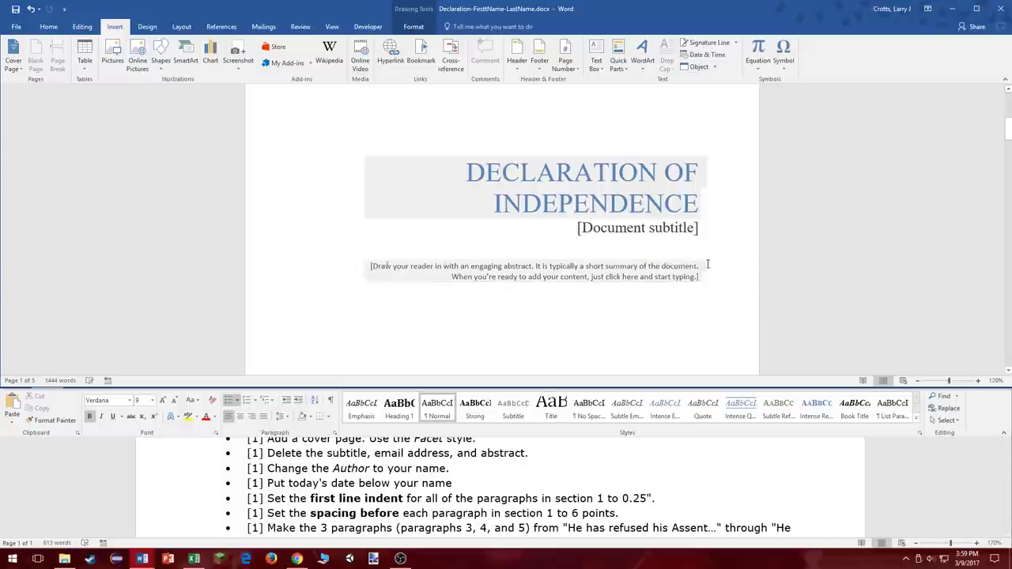
{"action": "key", "text": "Page_Down"}
{"action": "key", "text": "Page_Up"}
{"action": "scroll", "coordinate": [672, 245], "scroll_direction": "down", "scroll_amount": 5}
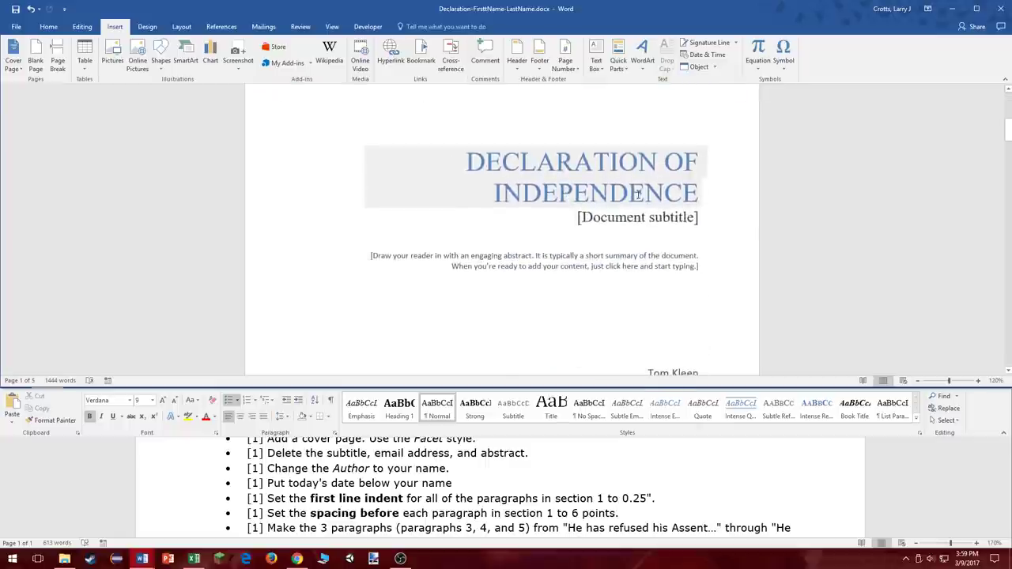
Delete the author field from the cover page, leaving that box empty.
{"action": "left_click", "coordinate": [670, 255]}
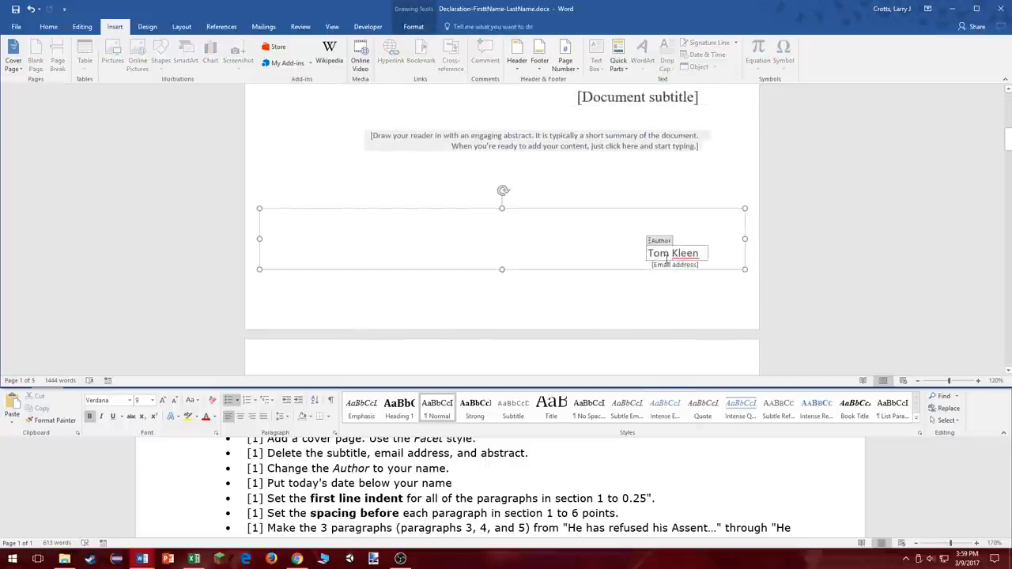
{"action": "left_click", "coordinate": [686, 253]}
{"action": "key", "text": "BackSpace"}
{"action": "left_click_drag", "start_coordinate": [699, 253], "coordinate": [635, 269]}
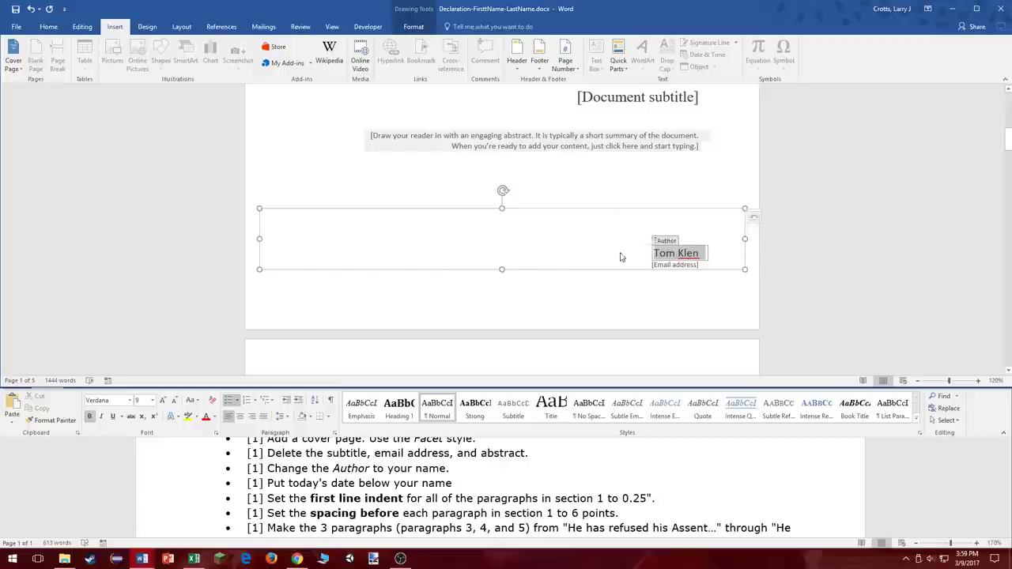
{"action": "left_click", "coordinate": [664, 254]}
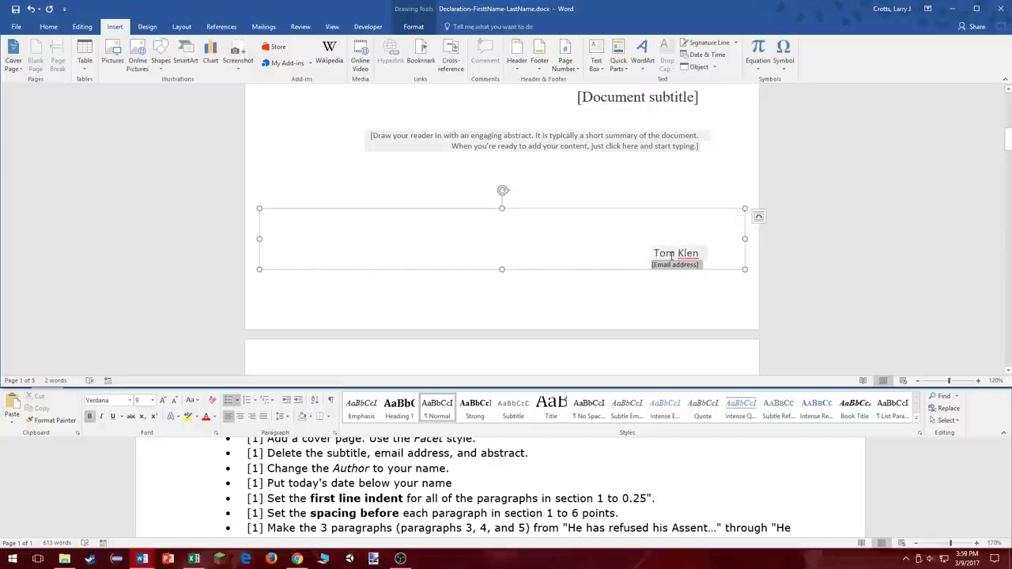
{"action": "left_click", "coordinate": [664, 240]}
{"action": "key", "text": "Delete"}
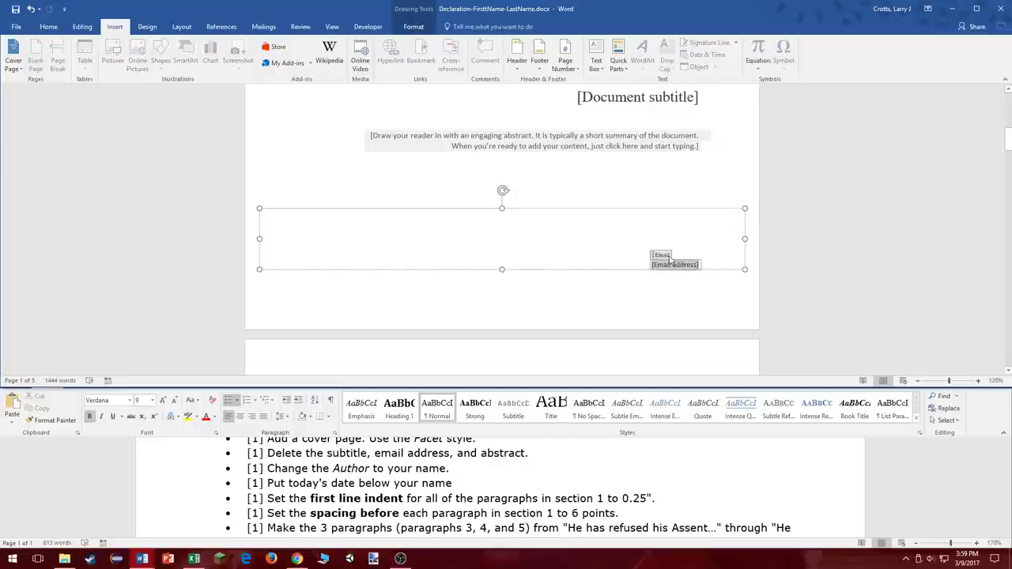
{"action": "scroll", "coordinate": [669, 175], "scroll_direction": "up", "scroll_amount": 6}
{"action": "scroll", "coordinate": [656, 255], "scroll_direction": "down", "scroll_amount": 2}
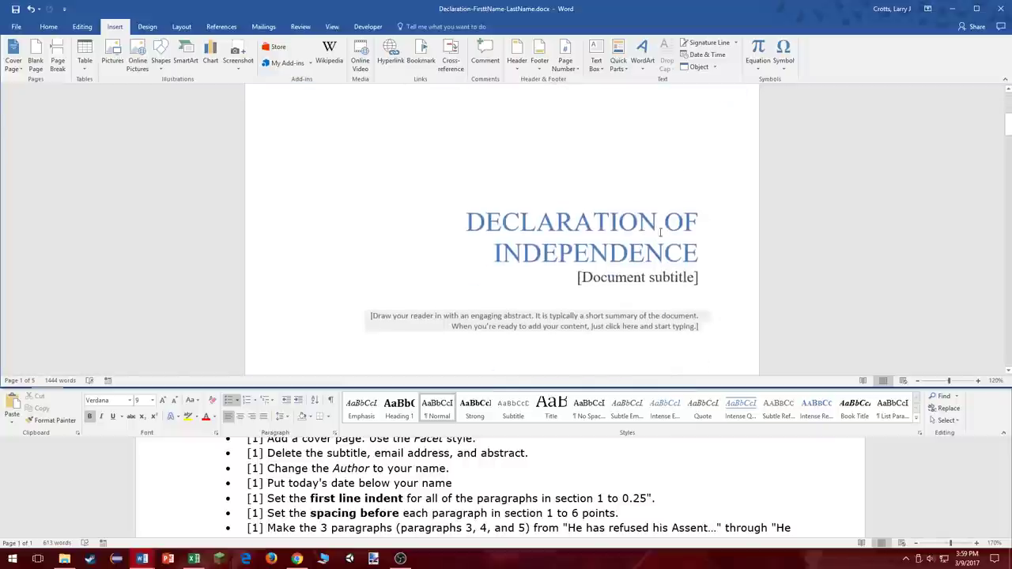
{"action": "left_click", "coordinate": [668, 278]}
{"action": "scroll", "coordinate": [672, 299], "scroll_direction": "up", "scroll_amount": 3}
{"action": "scroll", "coordinate": [679, 314], "scroll_direction": "down", "scroll_amount": 6}
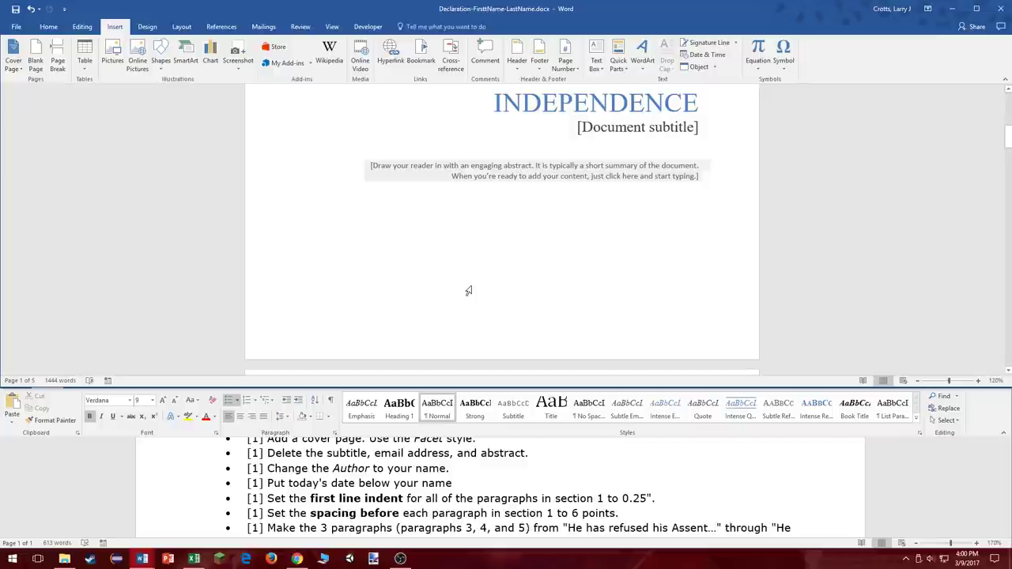
{"action": "scroll", "coordinate": [680, 264], "scroll_direction": "down", "scroll_amount": 3}
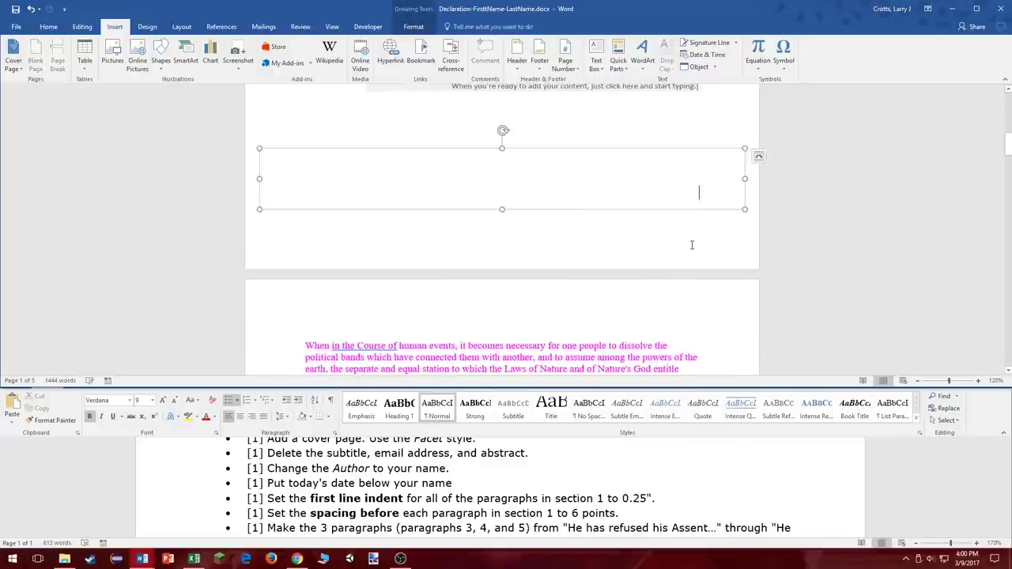
Change the cover page author to 'My Name' and put March 9, 2017 on the line below.
{"action": "left_click", "coordinate": [693, 212]}
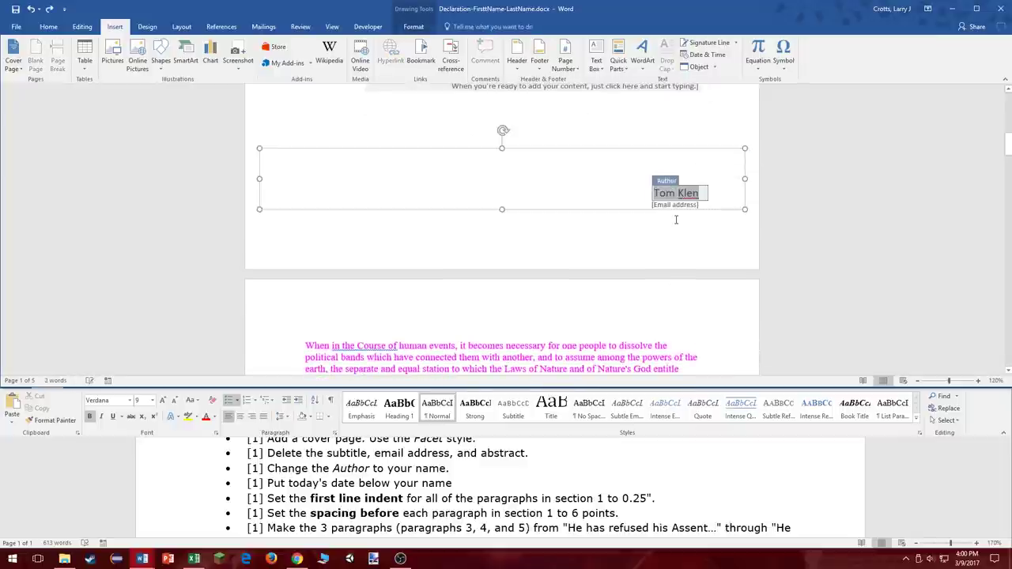
{"action": "double_click", "coordinate": [691, 198]}
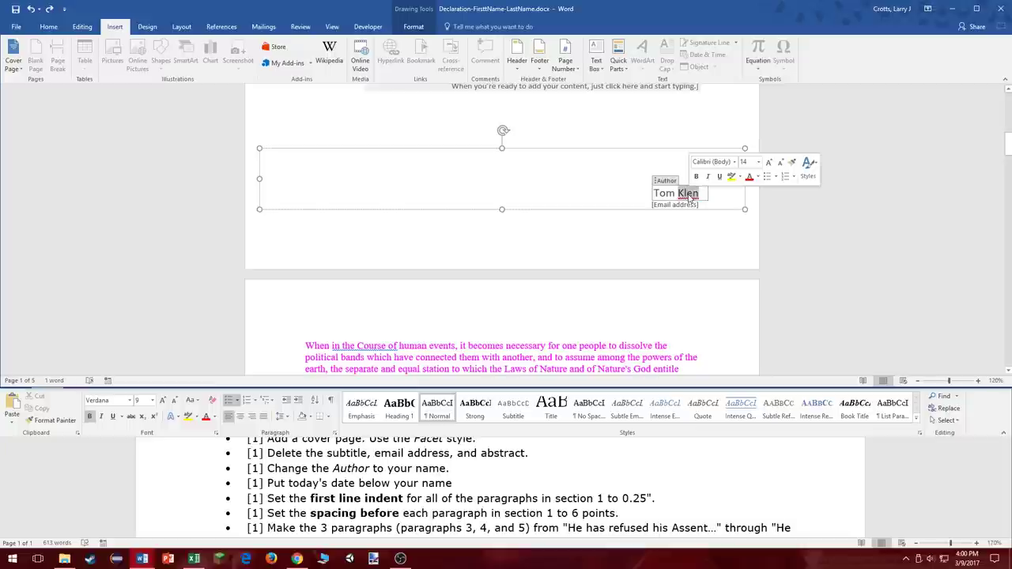
{"action": "left_click", "coordinate": [690, 198]}
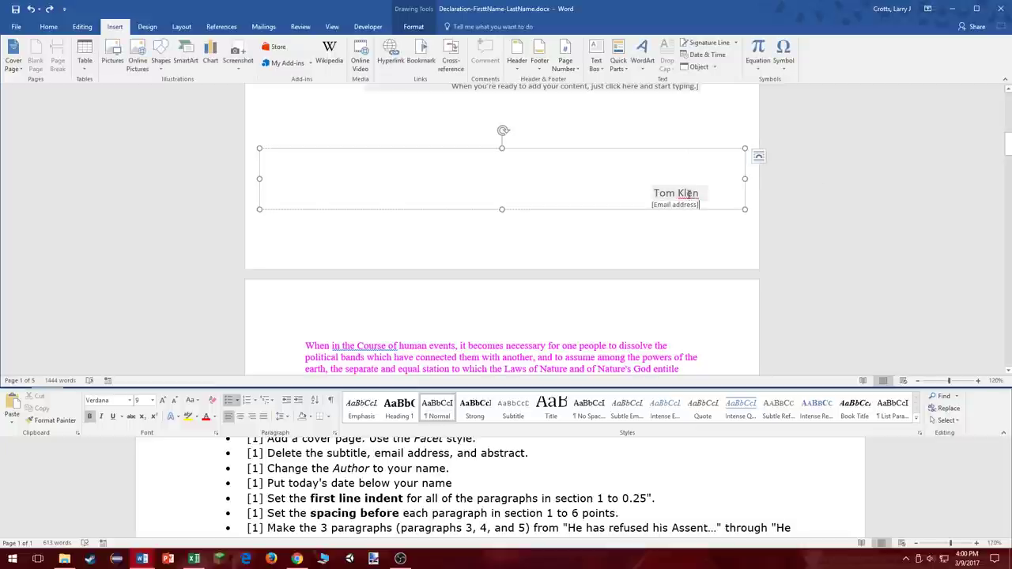
{"action": "key", "text": "shift+Right"}
{"action": "key", "text": "shift+Right"}
{"action": "key", "text": "shift+Right"}
{"action": "key", "text": "shift+Right"}
{"action": "key", "text": "shift+Right"}
{"action": "key", "text": "shift+Right"}
{"action": "key", "text": "shift+Right"}
{"action": "key", "text": "shift+Right"}
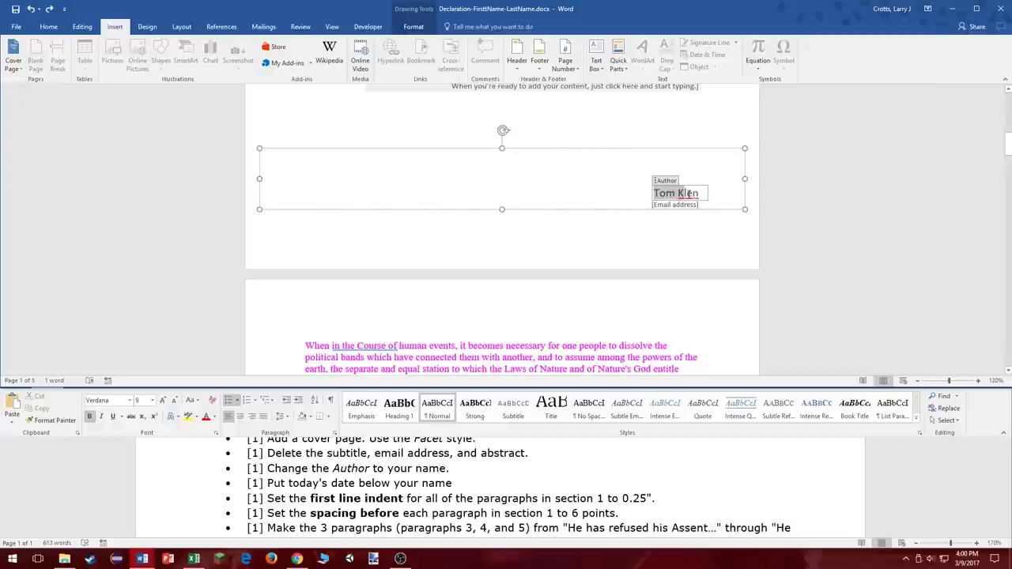
{"action": "type", "text": "My Name"}
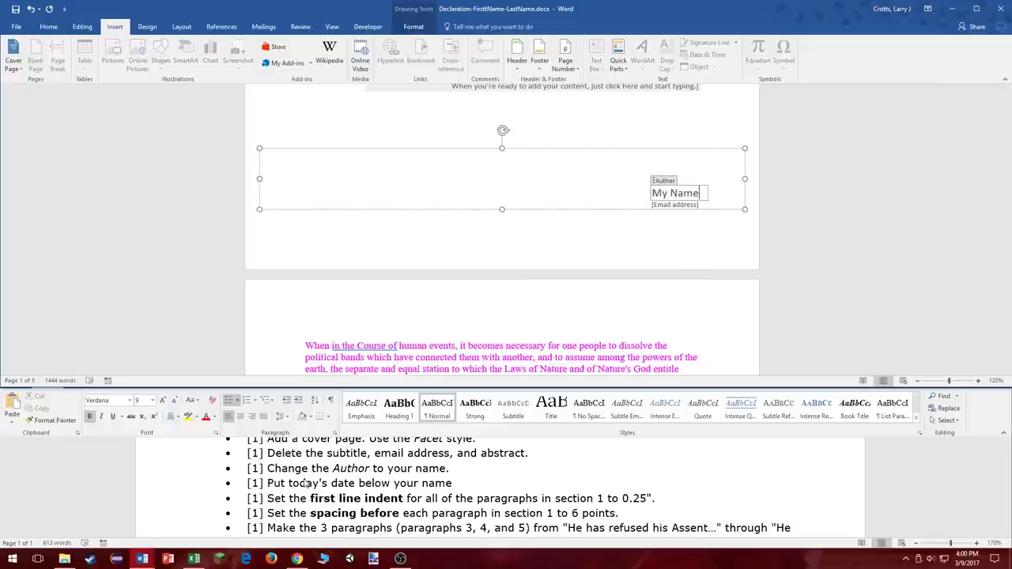
{"action": "left_click", "coordinate": [674, 205]}
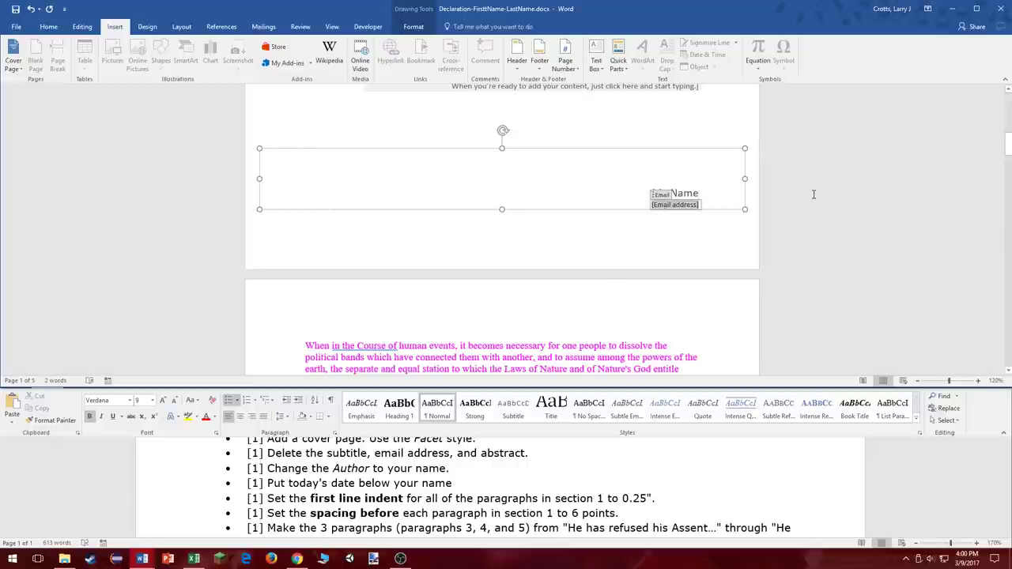
{"action": "type", "text": "Mar"}
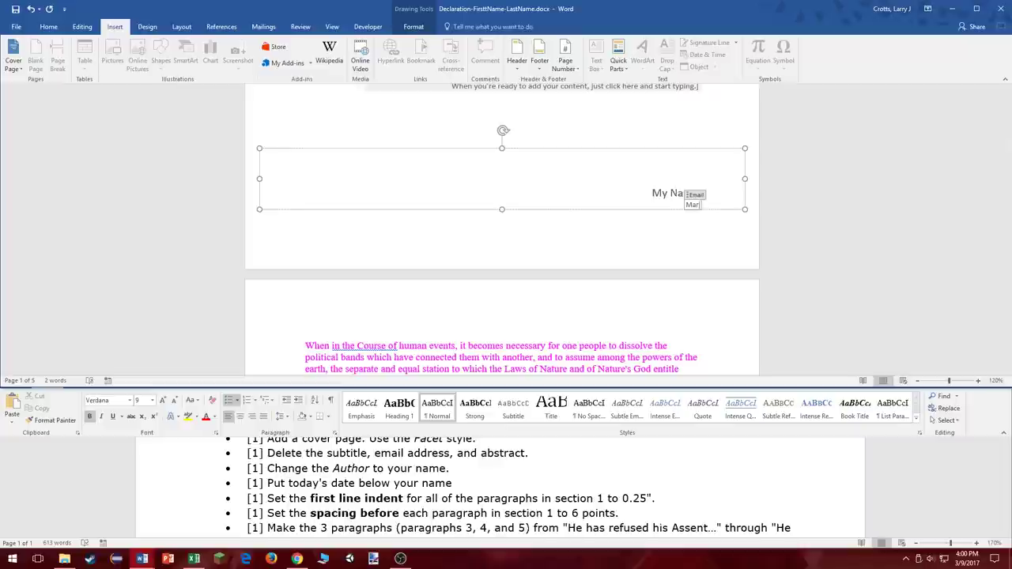
{"action": "type", "text": "ch 9, 2017"}
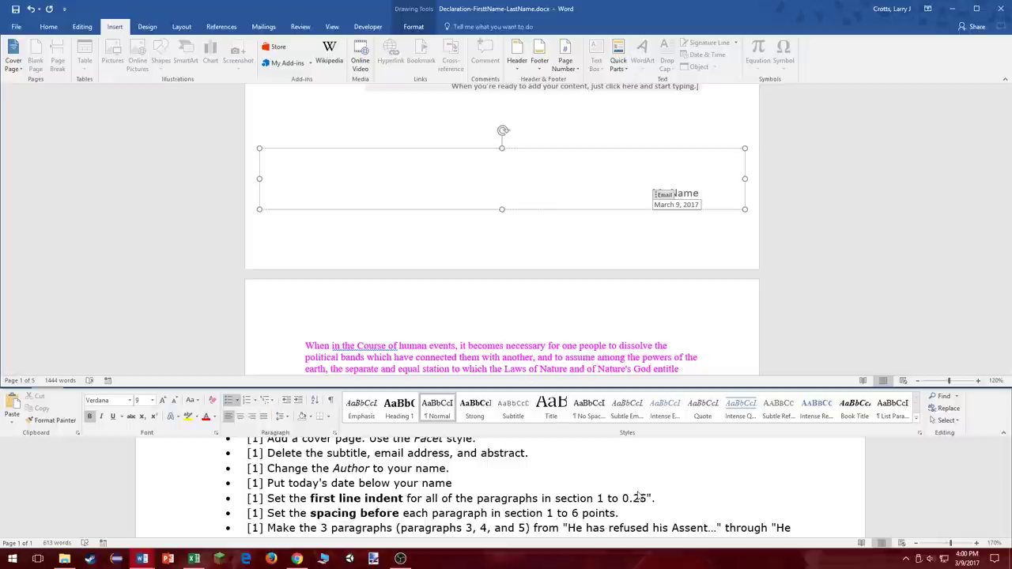
Select the section 1 paragraphs and bring up their full Paragraph settings.
{"action": "left_click", "coordinate": [595, 357]}
{"action": "scroll", "coordinate": [627, 351], "scroll_direction": "down", "scroll_amount": 3}
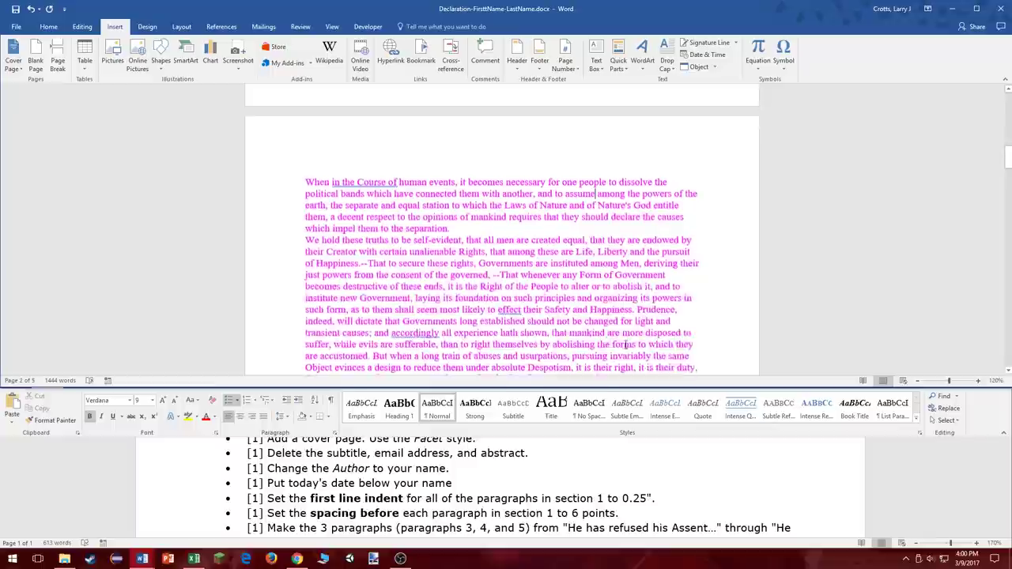
{"action": "left_click_drag", "start_coordinate": [304, 166], "coordinate": [681, 93]}
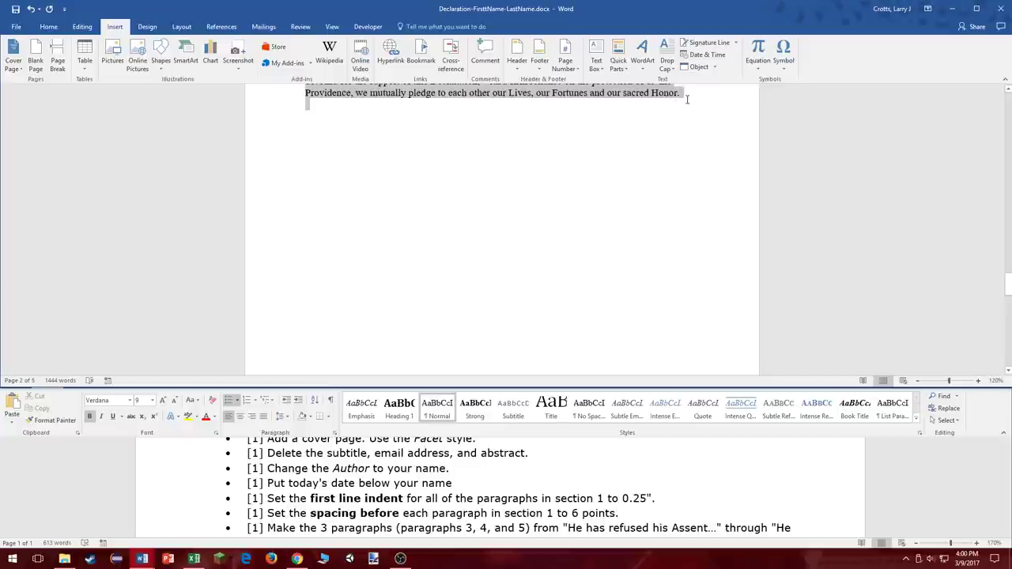
{"action": "left_click", "coordinate": [147, 27]}
{"action": "left_click", "coordinate": [181, 26]}
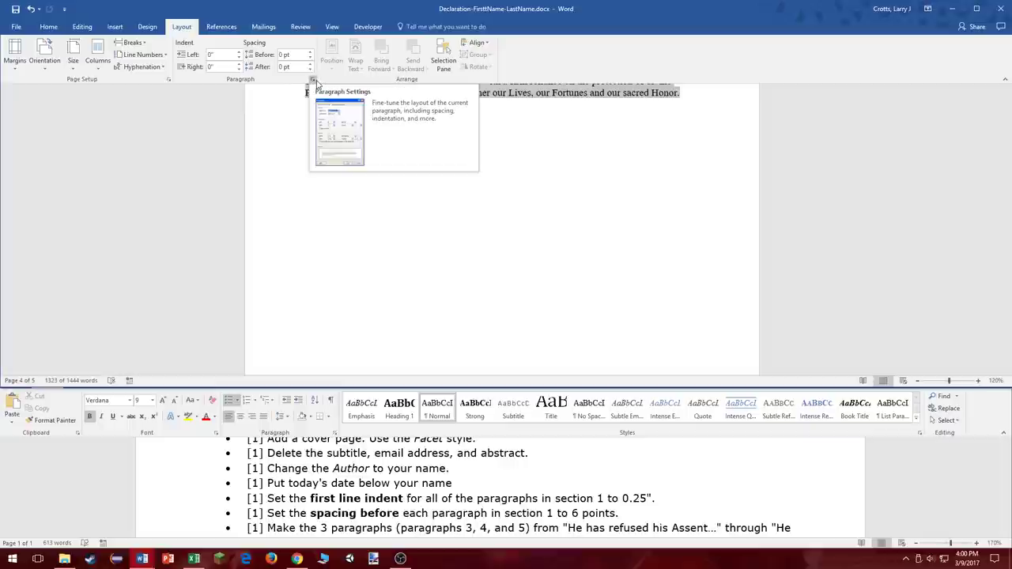
{"action": "left_click", "coordinate": [313, 80]}
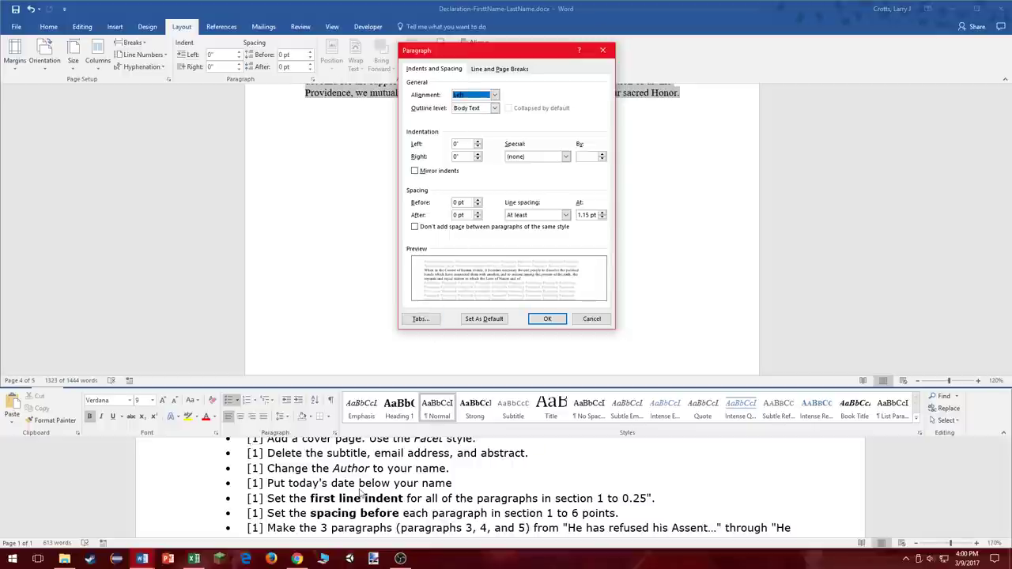
Apply a 0.25-inch First line special indent, keeping line spacing at At least.
{"action": "left_click", "coordinate": [523, 213]}
{"action": "left_click", "coordinate": [533, 216]}
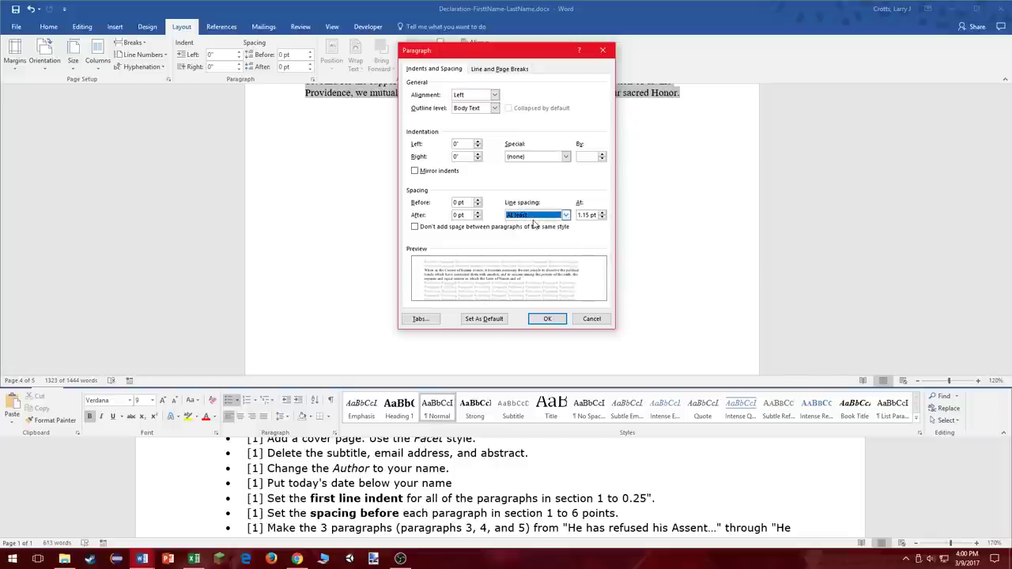
{"action": "left_click", "coordinate": [486, 70]}
{"action": "left_click", "coordinate": [434, 69]}
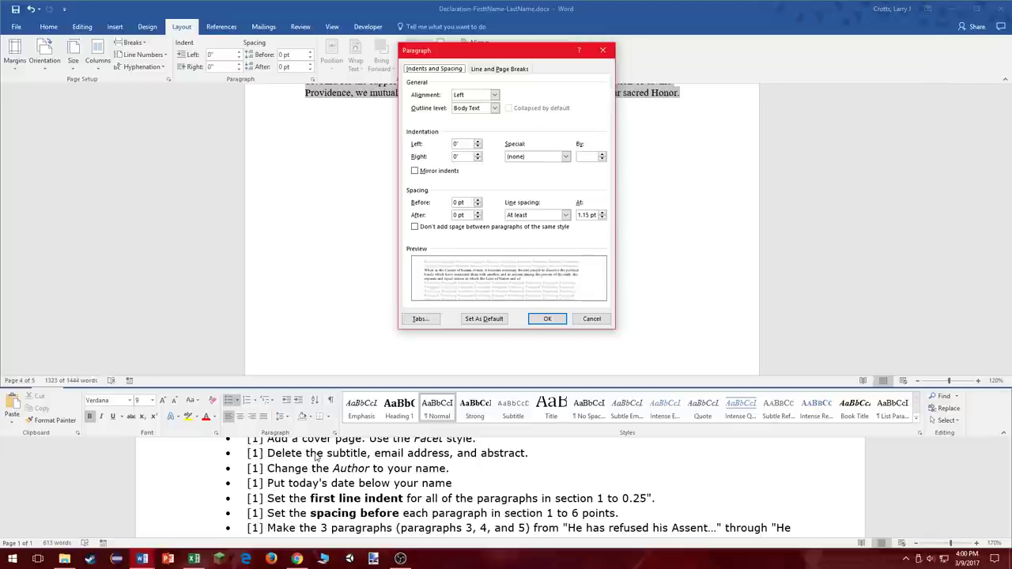
{"action": "left_click", "coordinate": [544, 158]}
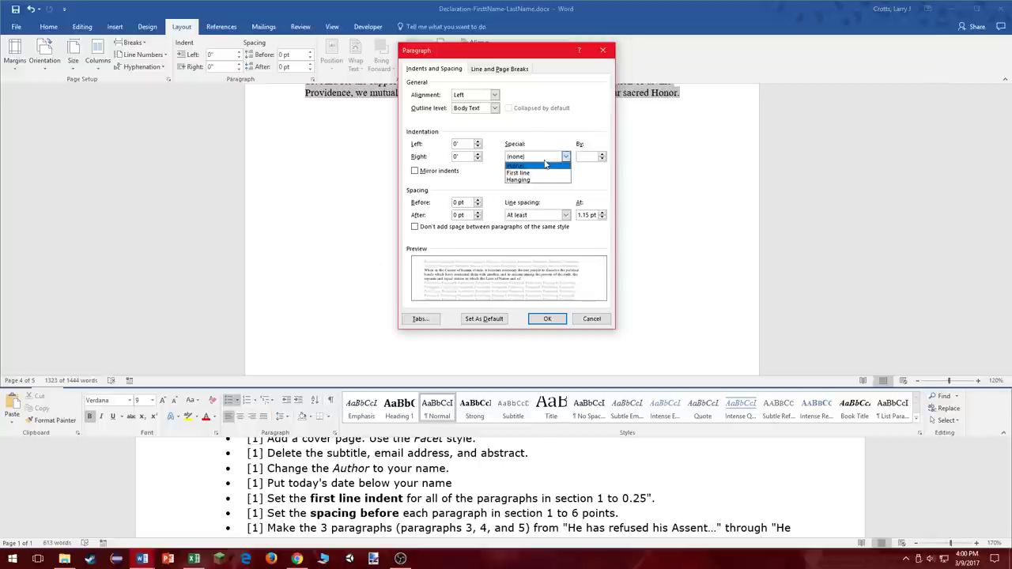
{"action": "left_click", "coordinate": [545, 172]}
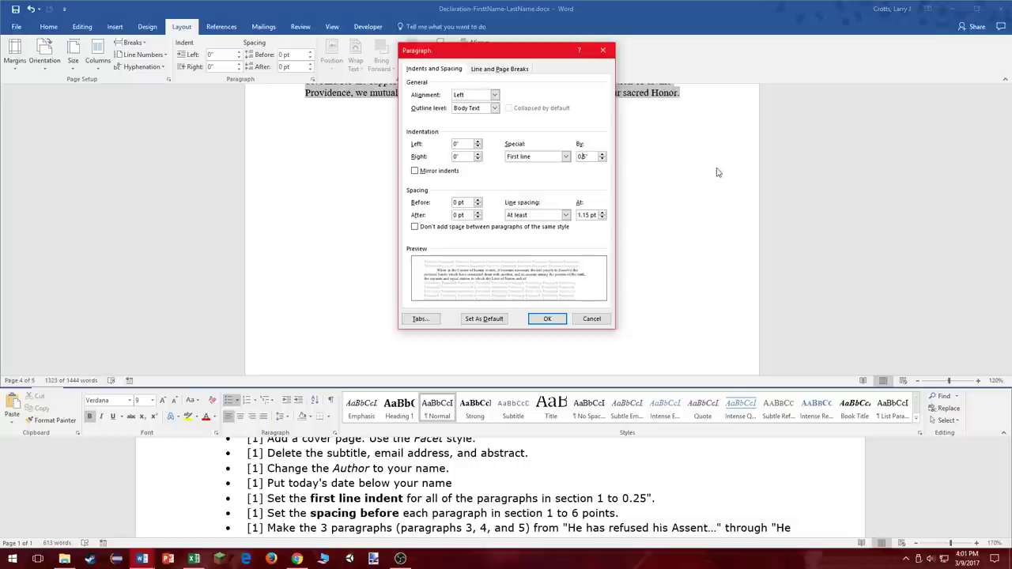
{"action": "left_click", "coordinate": [528, 158]}
{"action": "left_click", "coordinate": [567, 158]}
{"action": "left_click", "coordinate": [586, 155]}
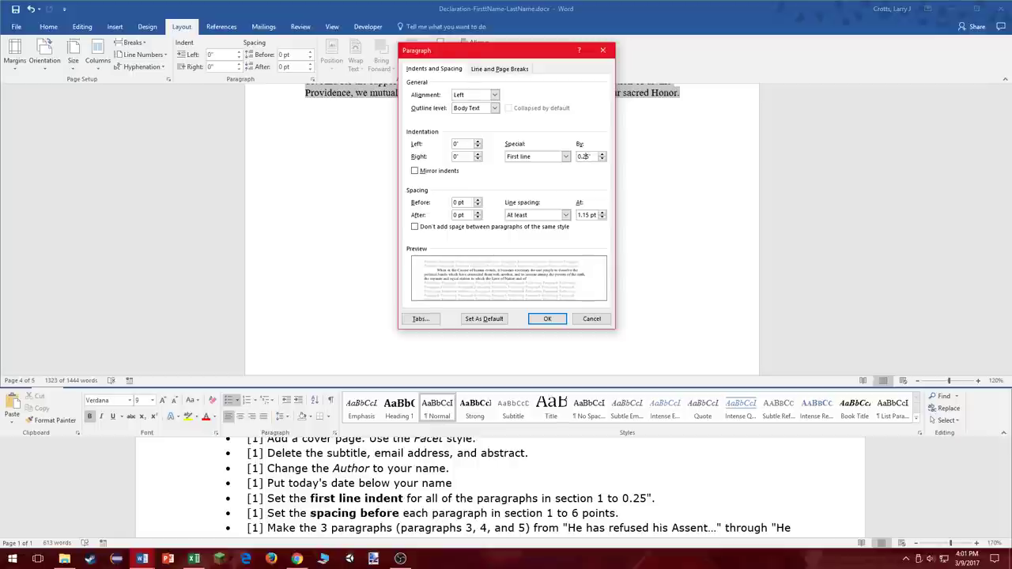
{"action": "key", "text": "Return"}
{"action": "scroll", "coordinate": [502, 237], "scroll_direction": "up", "scroll_amount": 5}
Set 6 pt spacing before on the section 1 paragraphs from 'When in the Course' onward.
{"action": "left_click", "coordinate": [413, 323]}
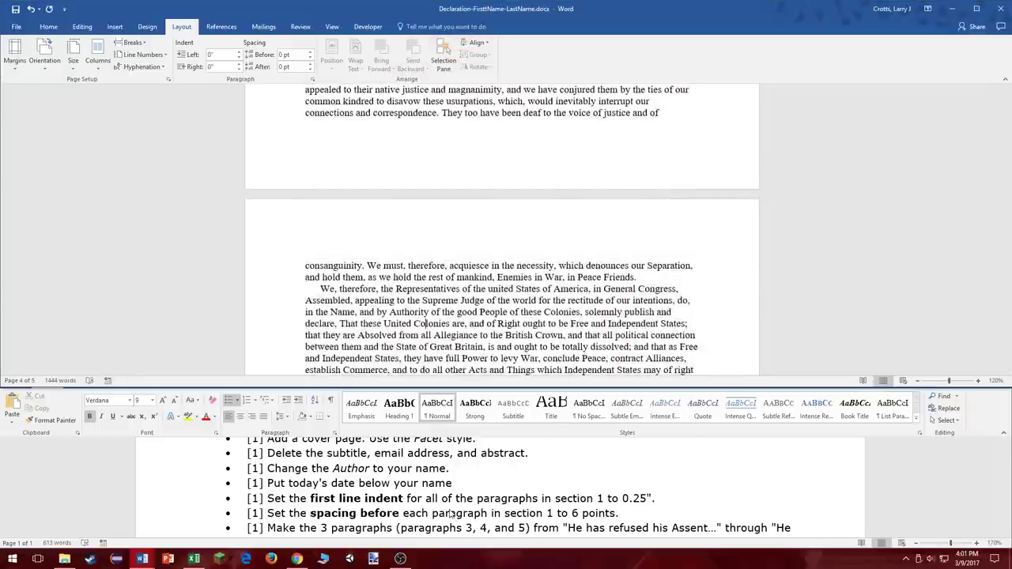
{"action": "scroll", "coordinate": [541, 292], "scroll_direction": "down", "scroll_amount": 3}
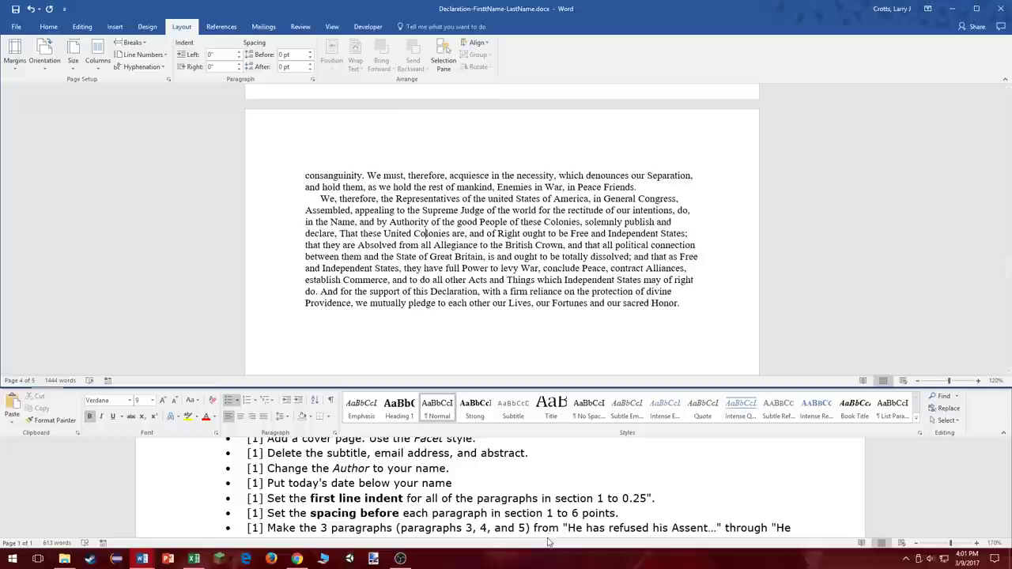
{"action": "left_click_drag", "start_coordinate": [694, 302], "coordinate": [321, 3]}
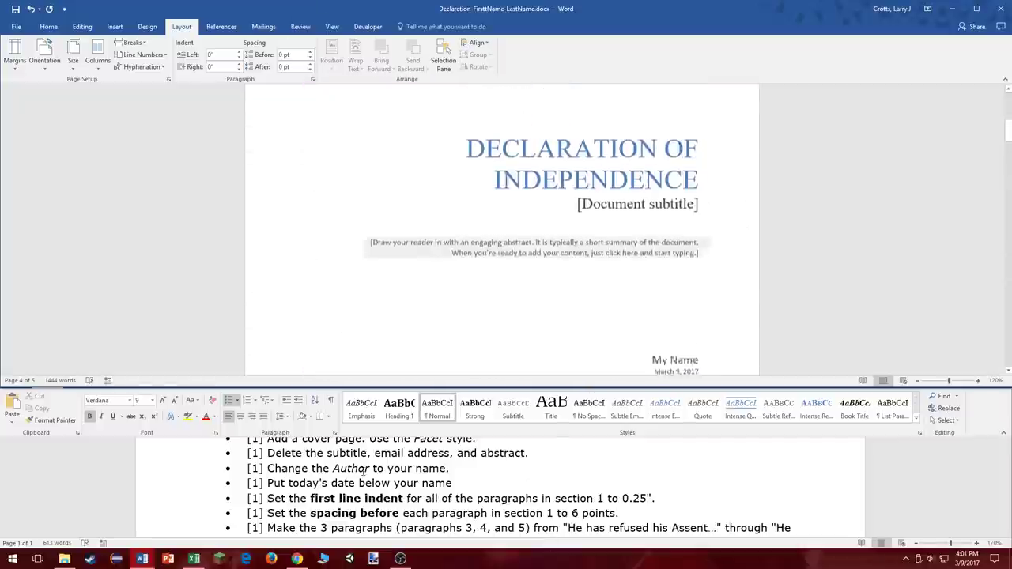
{"action": "left_click_drag", "start_coordinate": [446, 49], "coordinate": [305, 115]}
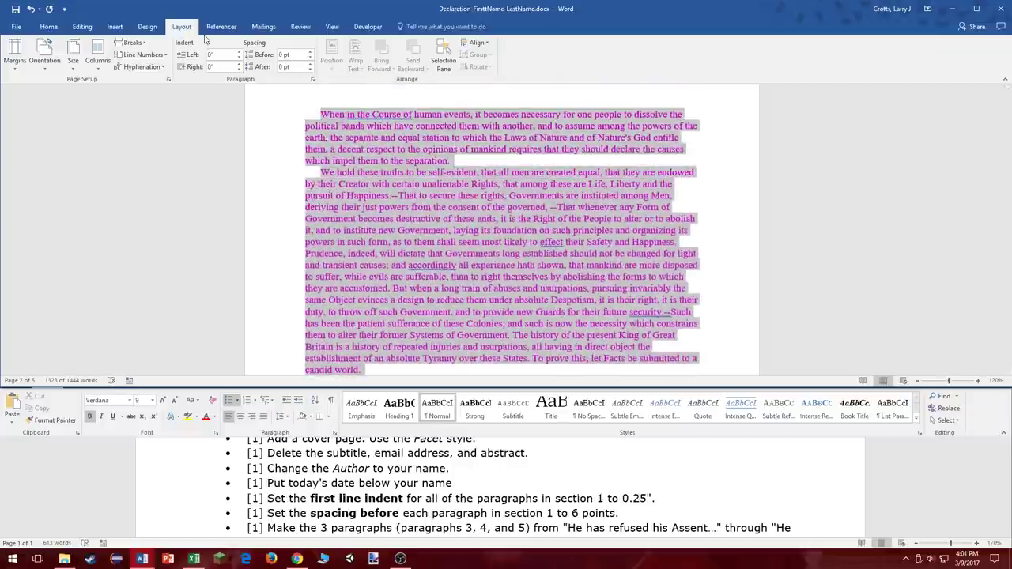
{"action": "left_click", "coordinate": [312, 79]}
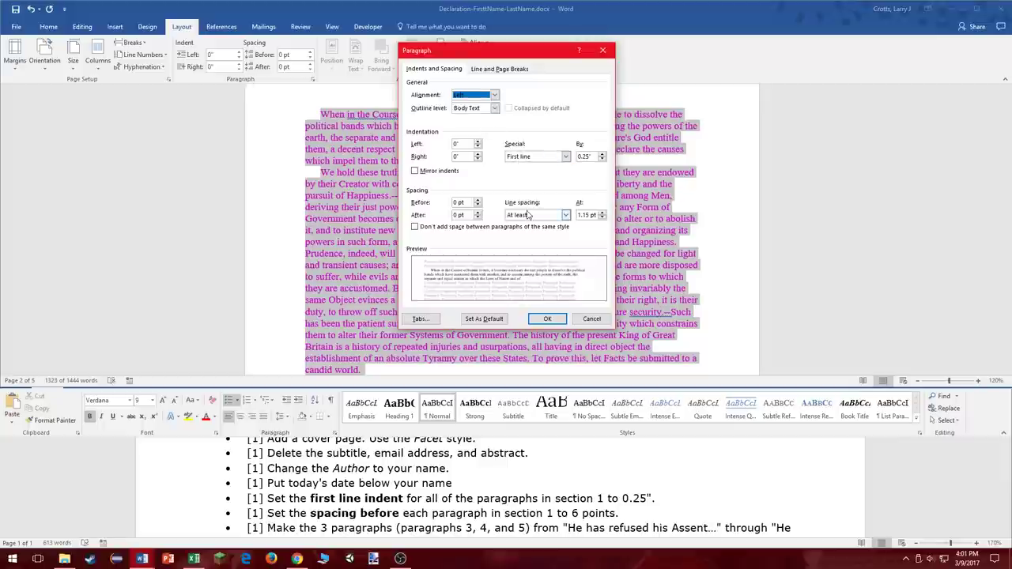
{"action": "left_click", "coordinate": [455, 203]}
{"action": "left_click", "coordinate": [477, 199]}
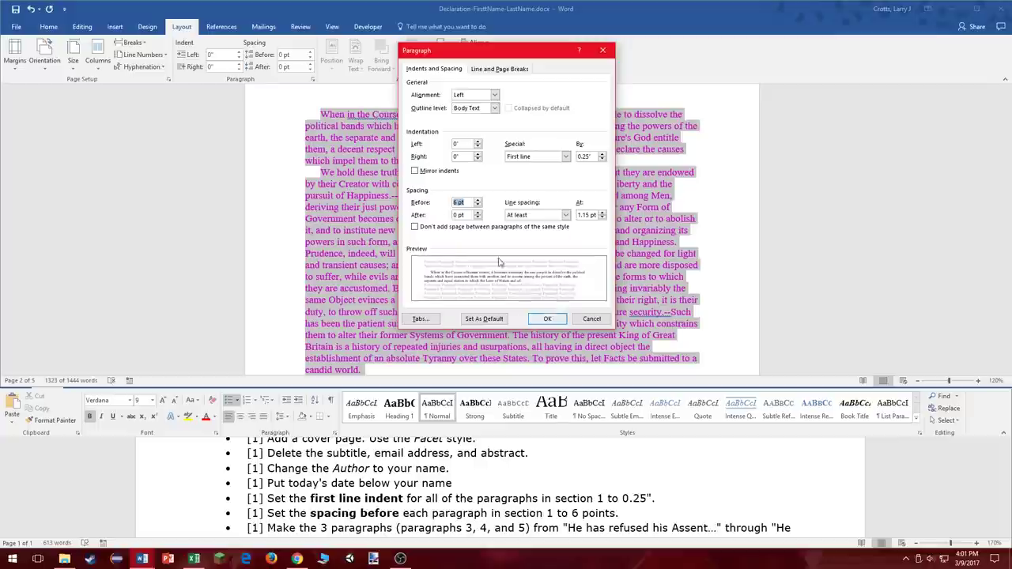
{"action": "left_click", "coordinate": [549, 320]}
{"action": "left_click", "coordinate": [554, 269]}
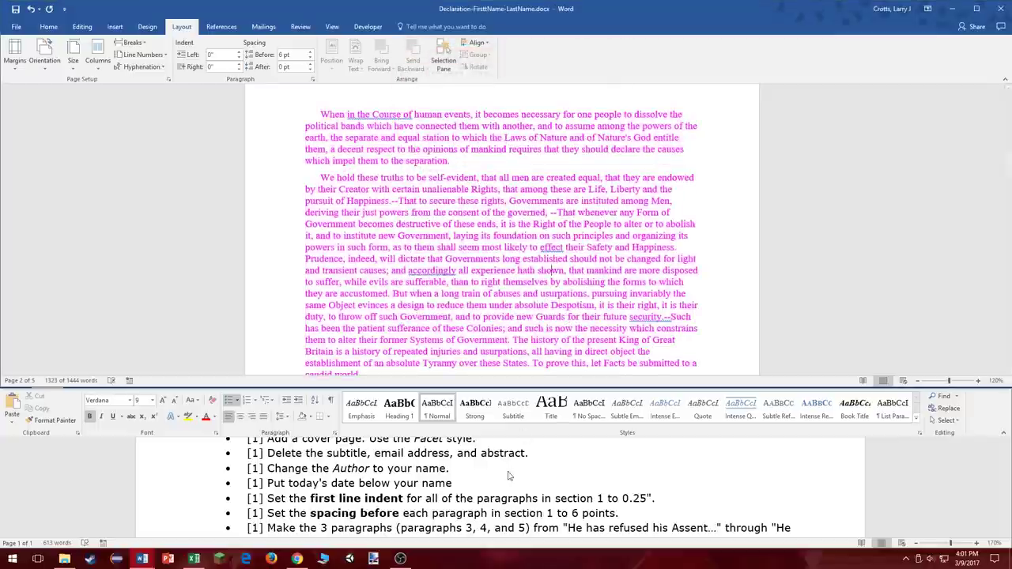
Search the document for 'He has refused his Assent'.
{"action": "scroll", "coordinate": [510, 474], "scroll_direction": "down", "scroll_amount": 1}
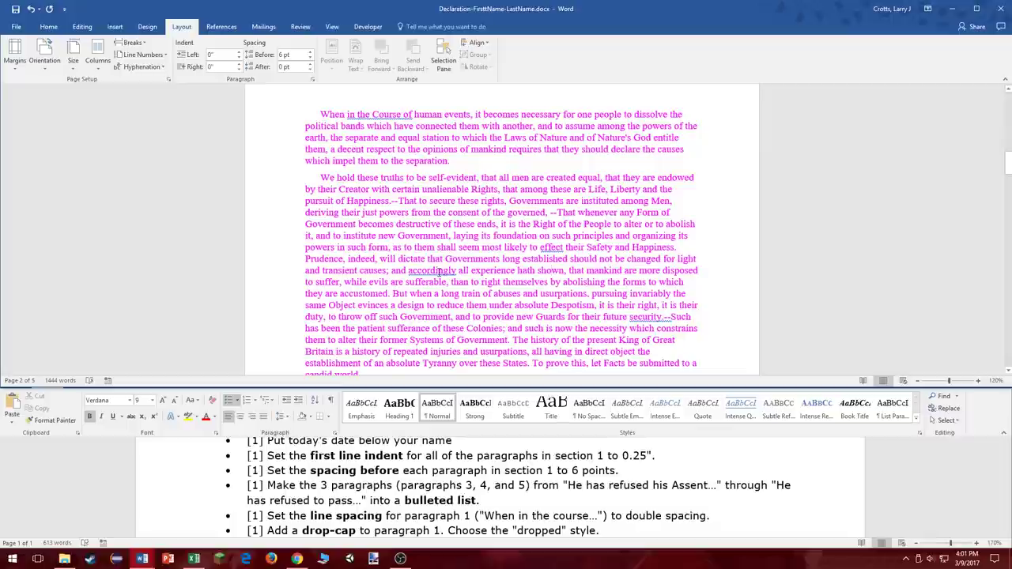
{"action": "scroll", "coordinate": [439, 271], "scroll_direction": "up", "scroll_amount": 10}
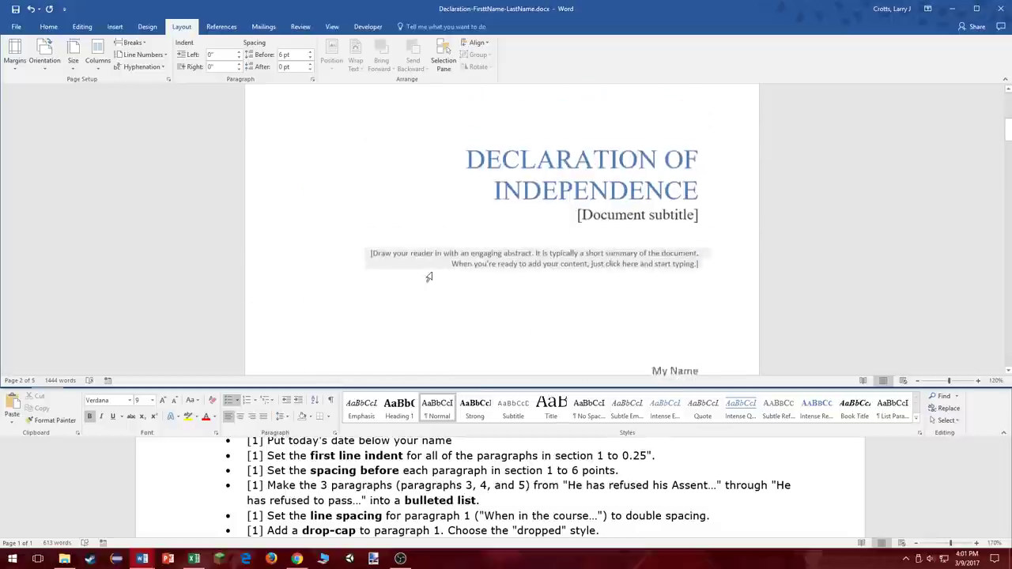
{"action": "scroll", "coordinate": [432, 269], "scroll_direction": "down", "scroll_amount": 8}
{"action": "scroll", "coordinate": [431, 269], "scroll_direction": "down", "scroll_amount": 5}
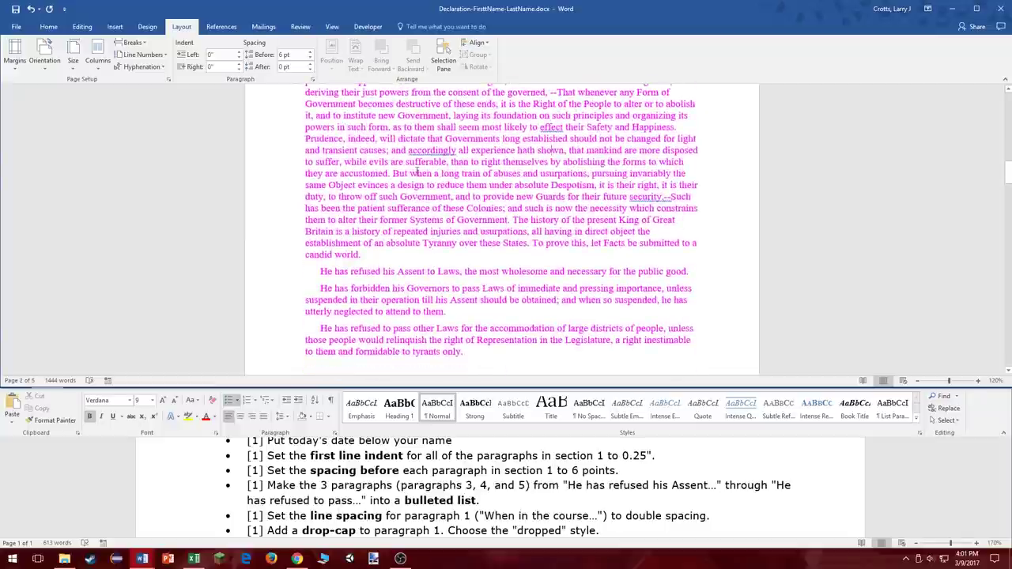
{"action": "scroll", "coordinate": [342, 294], "scroll_direction": "down", "scroll_amount": 2}
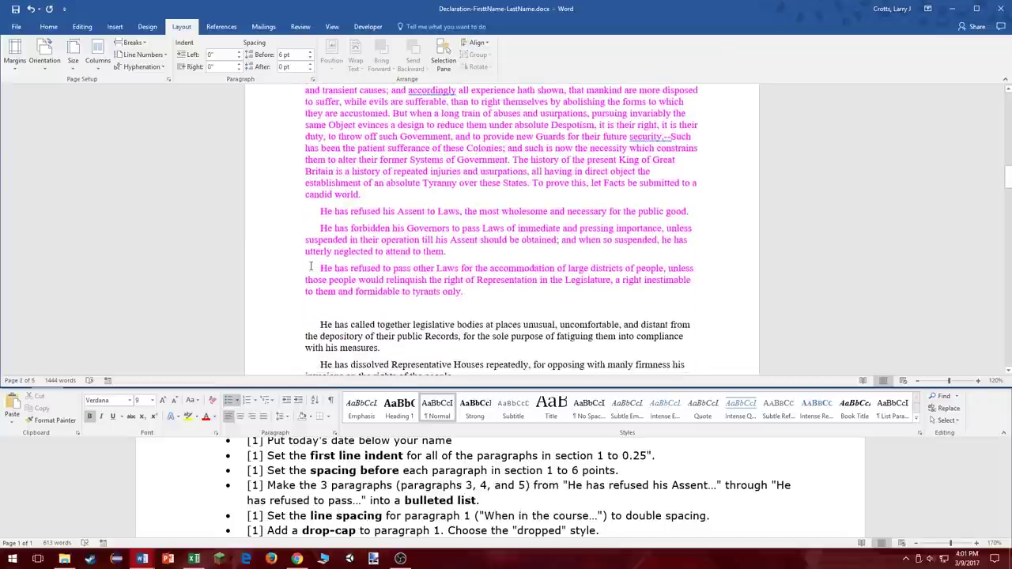
{"action": "scroll", "coordinate": [311, 267], "scroll_direction": "down", "scroll_amount": 4}
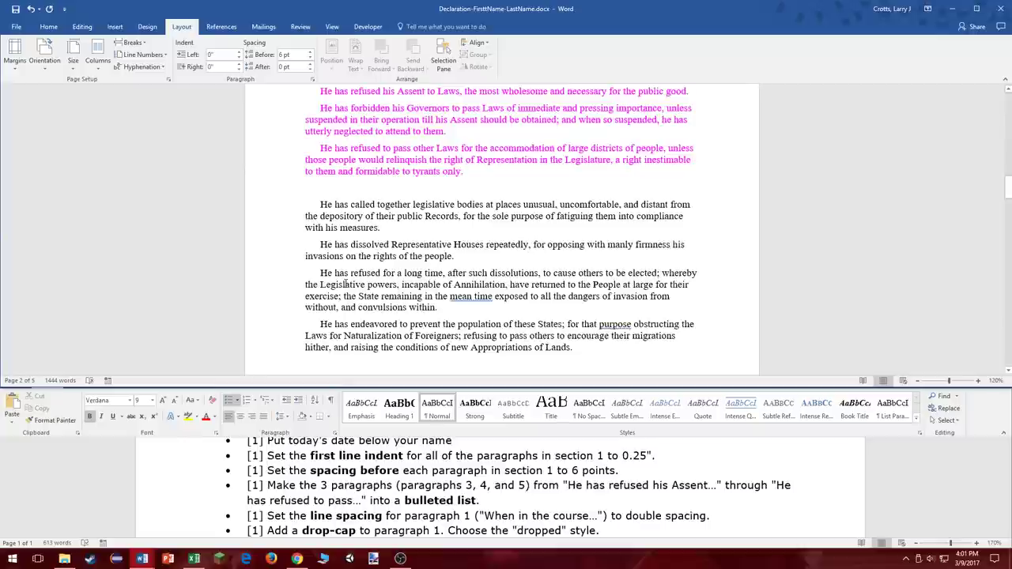
{"action": "scroll", "coordinate": [345, 283], "scroll_direction": "down", "scroll_amount": 12}
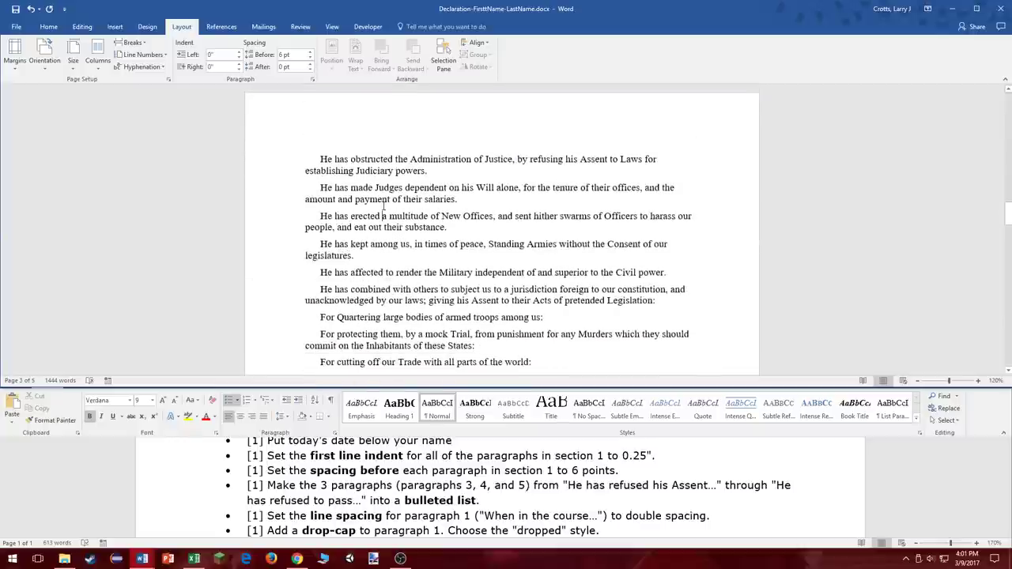
{"action": "key", "text": "ctrl+f"}
{"action": "type", "text": "He ha"}
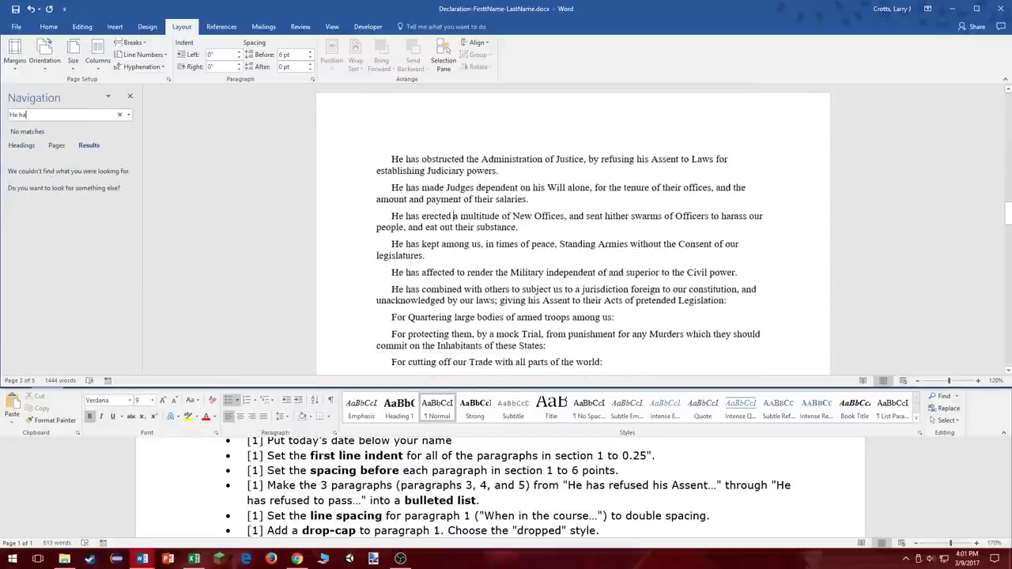
{"action": "type", "text": "s refused"}
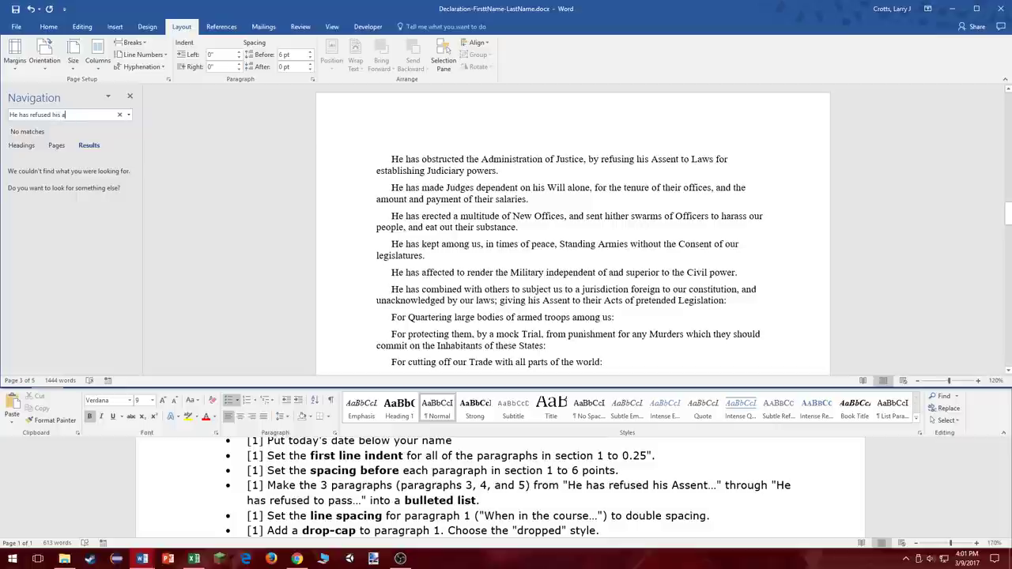
{"action": "type", "text": " his Assent"}
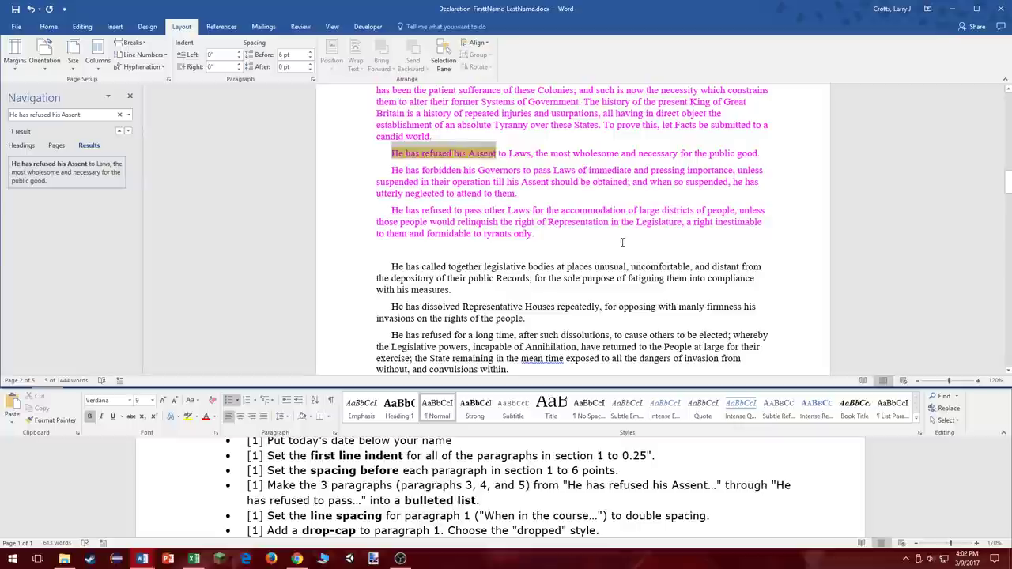
Bullet the three 'He has refused…' paragraphs ending at 'tyrants only.'.
{"action": "left_click", "coordinate": [625, 243]}
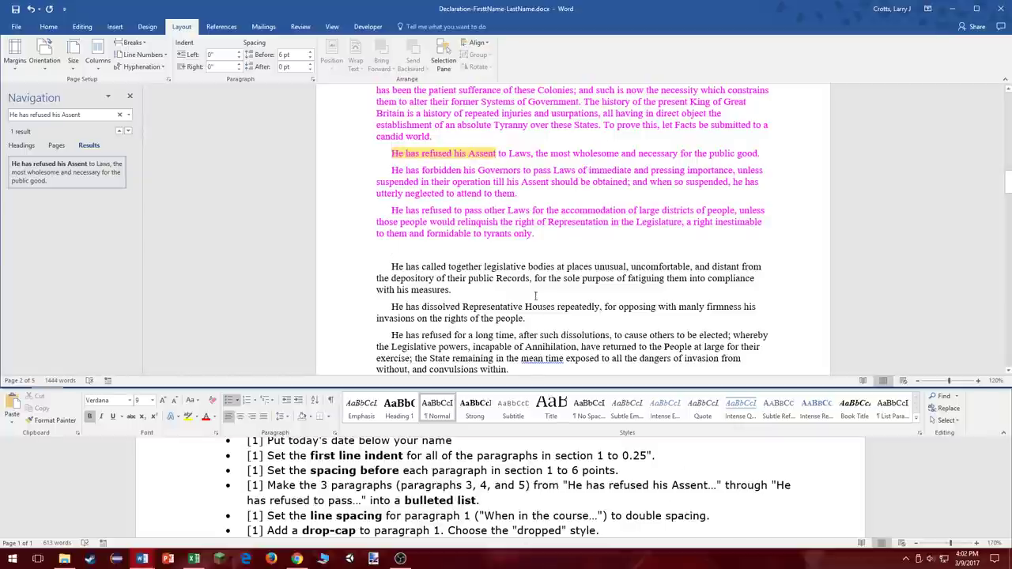
{"action": "left_click_drag", "start_coordinate": [547, 235], "coordinate": [390, 151]}
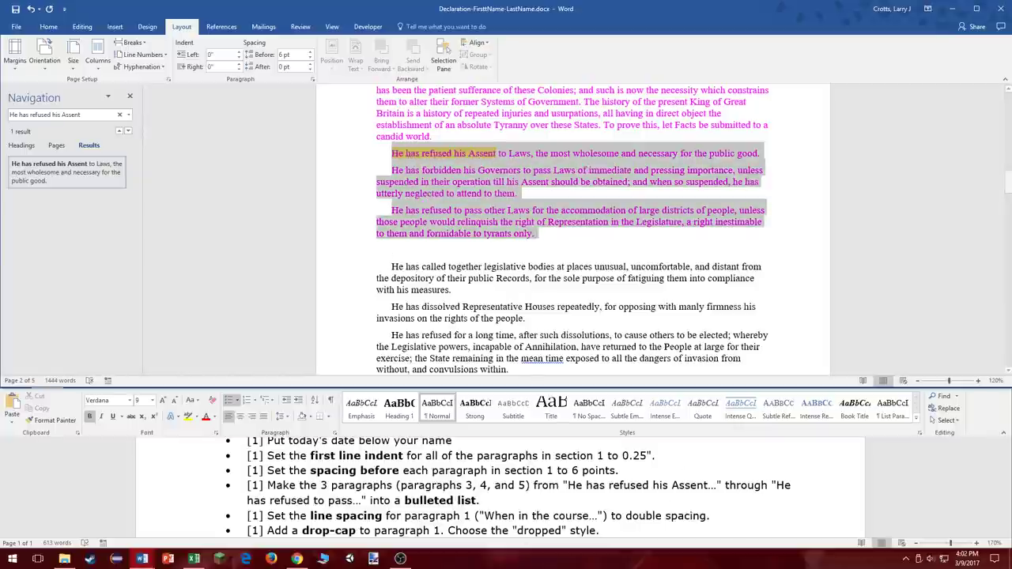
{"action": "left_click", "coordinate": [48, 27]}
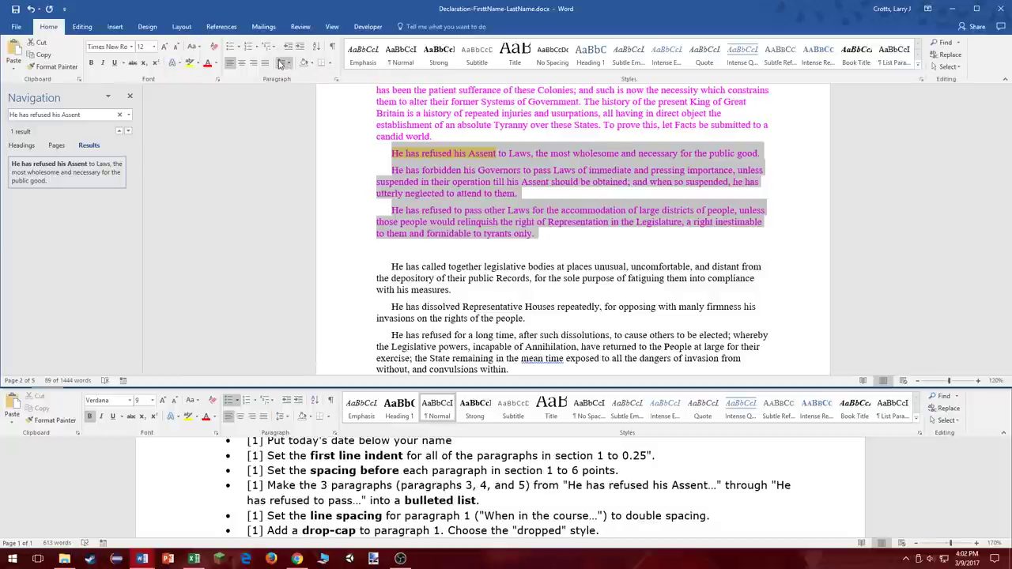
{"action": "left_click", "coordinate": [230, 47]}
{"action": "left_click", "coordinate": [476, 253]}
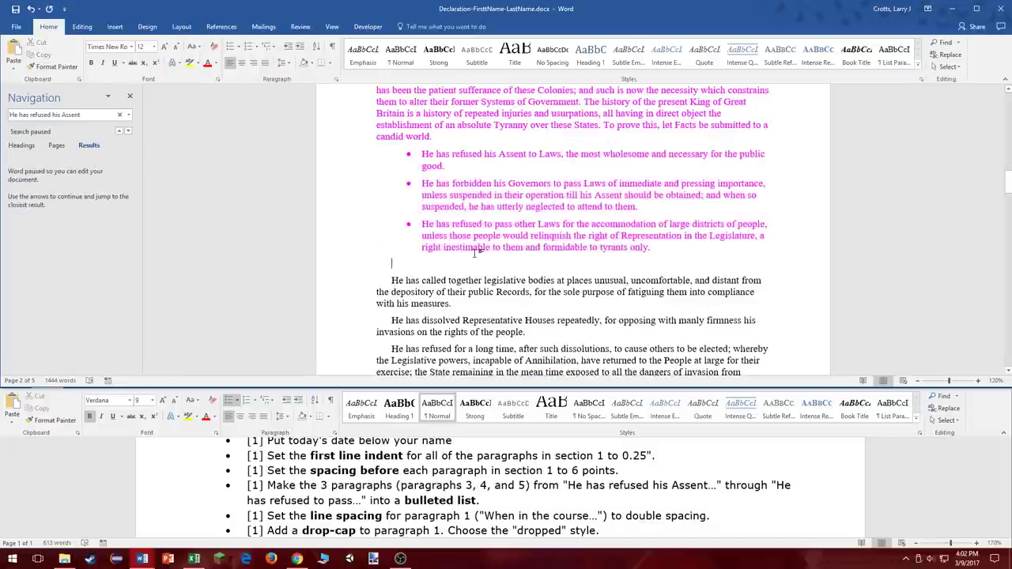
Set Double line spacing on the opening 'When in the Course of human events…' paragraph.
{"action": "scroll", "coordinate": [391, 518], "scroll_direction": "down", "scroll_amount": 1}
{"action": "scroll", "coordinate": [391, 518], "scroll_direction": "up", "scroll_amount": 1}
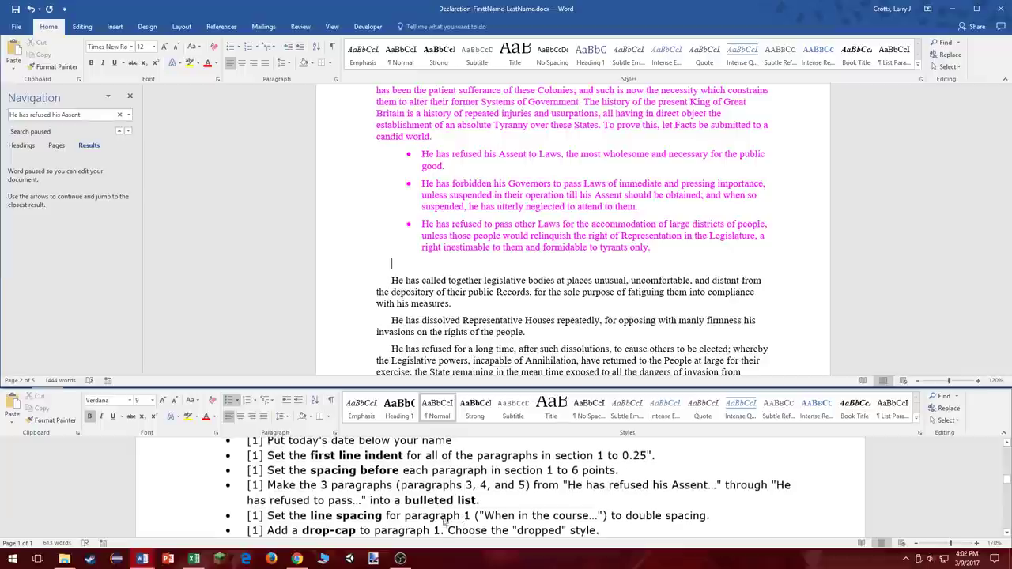
{"action": "scroll", "coordinate": [392, 518], "scroll_direction": "down", "scroll_amount": 1}
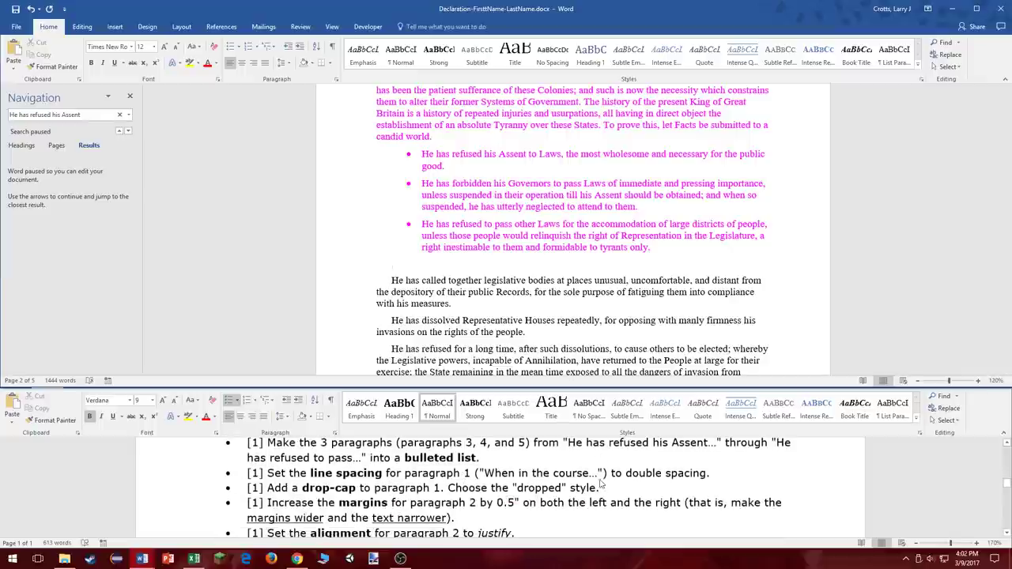
{"action": "scroll", "coordinate": [554, 329], "scroll_direction": "up", "scroll_amount": 1}
{"action": "scroll", "coordinate": [554, 329], "scroll_direction": "up", "scroll_amount": 7}
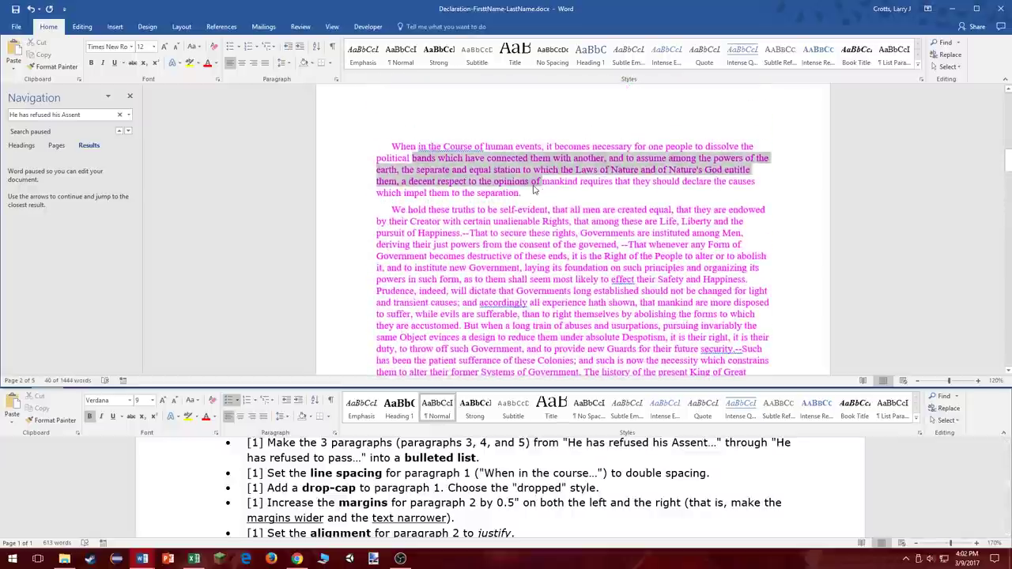
{"action": "triple_click", "coordinate": [399, 143]}
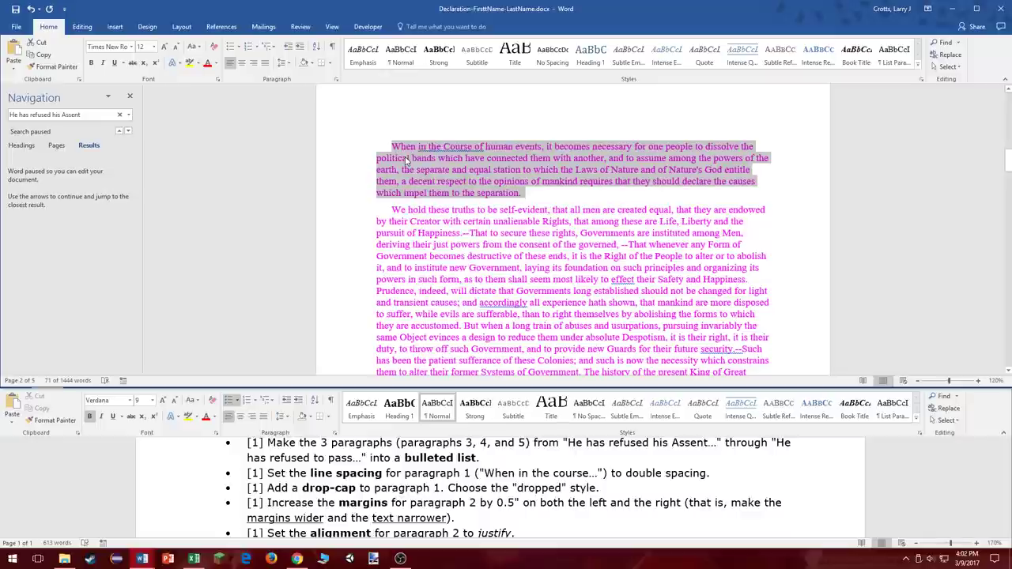
{"action": "right_click", "coordinate": [405, 158]}
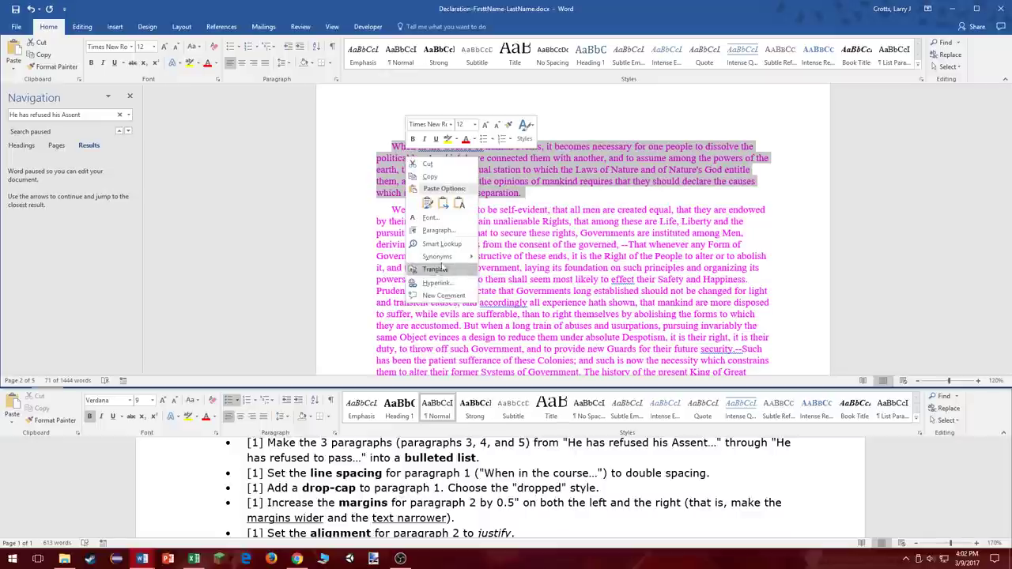
{"action": "left_click", "coordinate": [444, 229]}
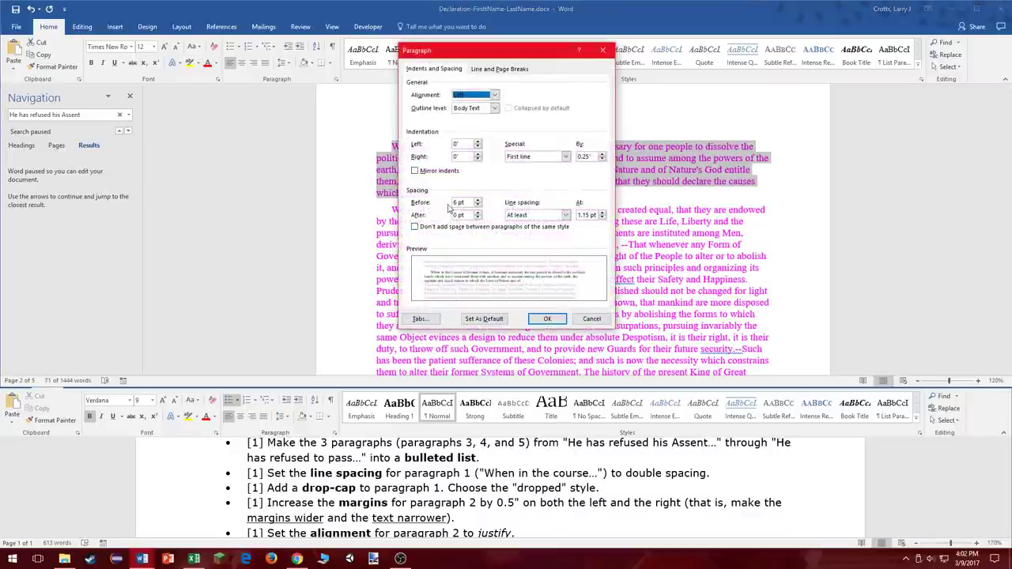
{"action": "left_click", "coordinate": [535, 214]}
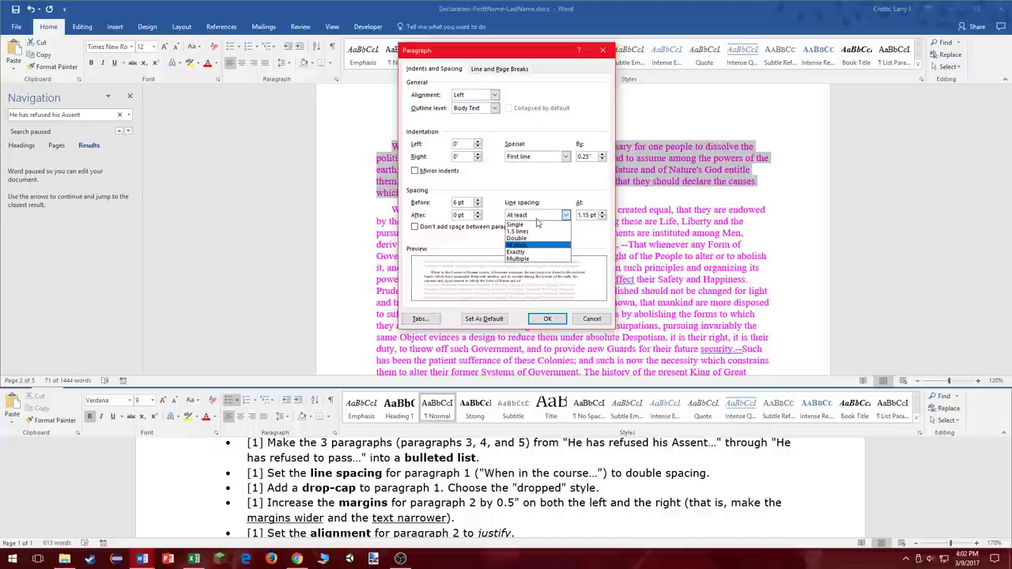
{"action": "left_click", "coordinate": [525, 238]}
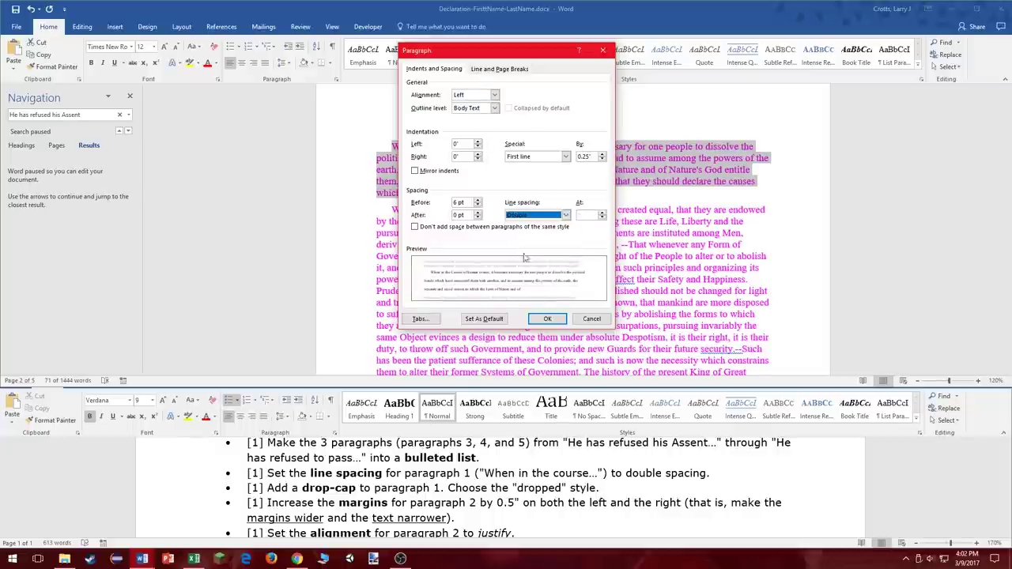
{"action": "left_click", "coordinate": [547, 319]}
{"action": "left_click", "coordinate": [545, 314]}
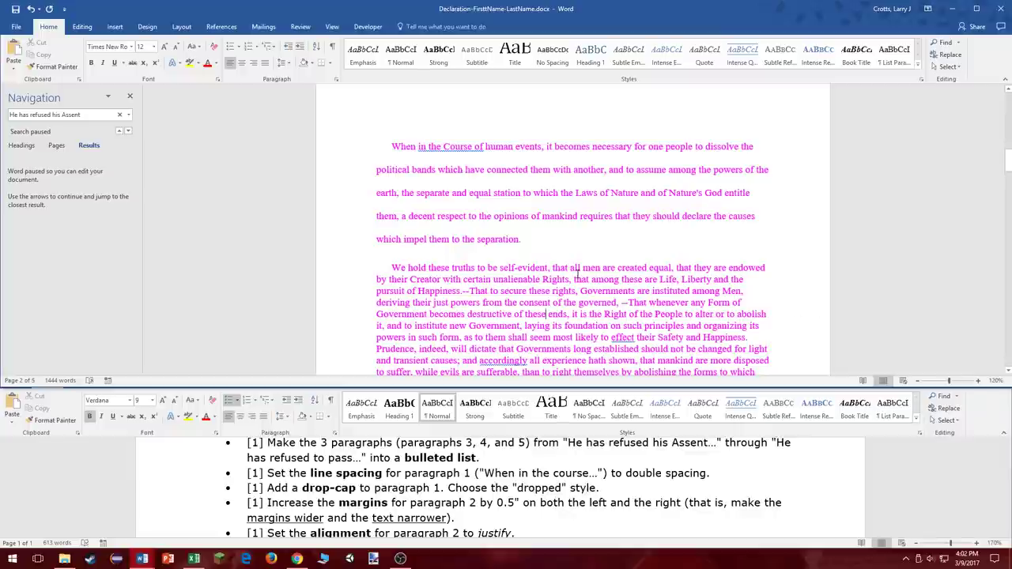
Review paragraph 1's settings, keeping Left alignment and leaving tab stops unchanged.
{"action": "triple_click", "coordinate": [570, 245]}
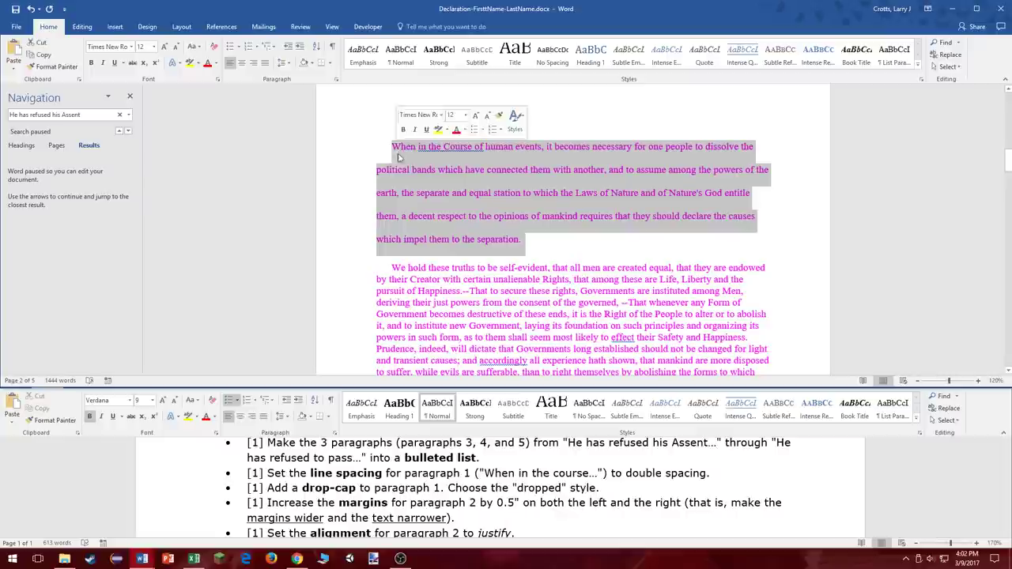
{"action": "right_click", "coordinate": [400, 168]}
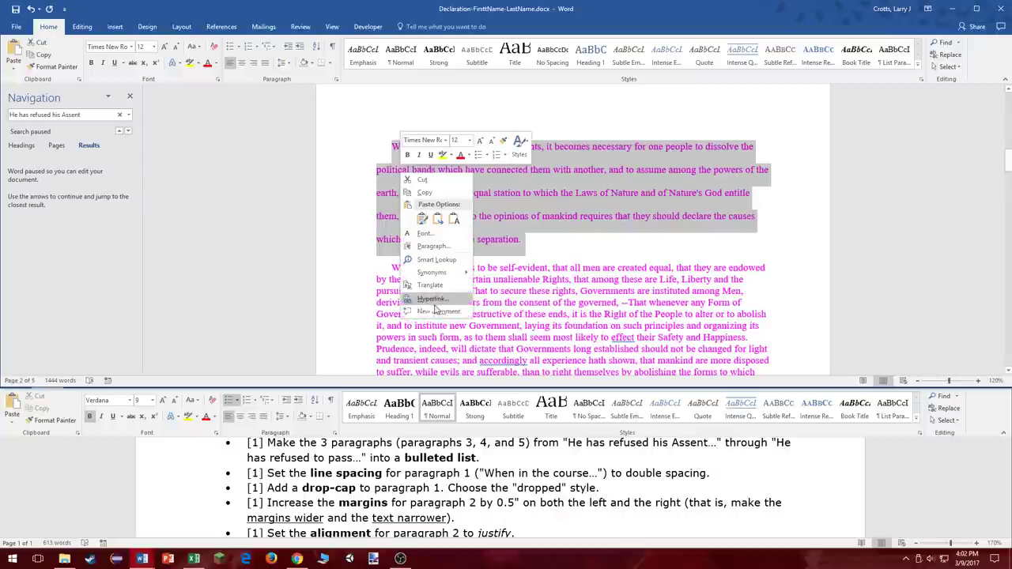
{"action": "left_click", "coordinate": [433, 246]}
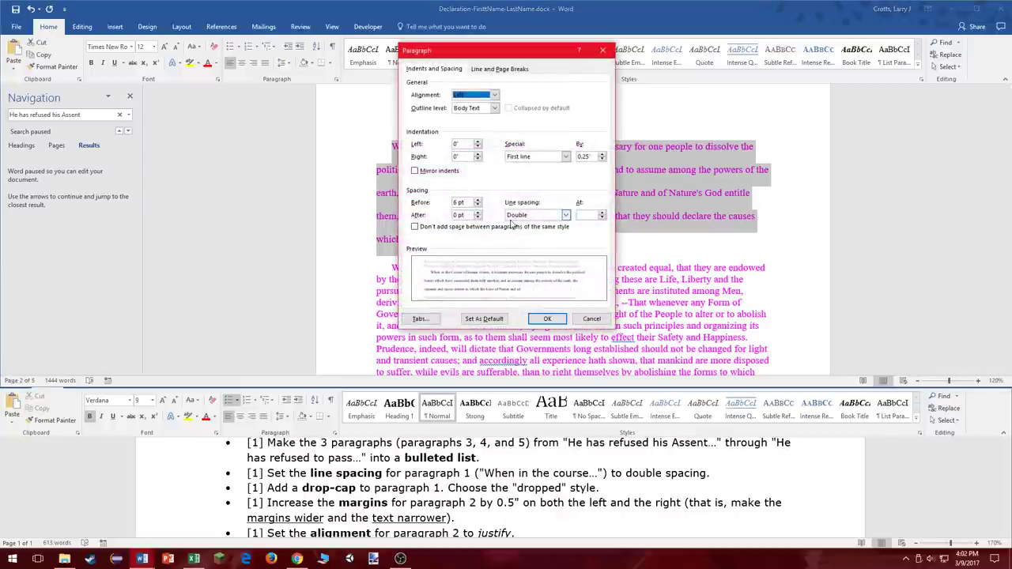
{"action": "left_click", "coordinate": [475, 95]}
{"action": "left_click", "coordinate": [474, 94]}
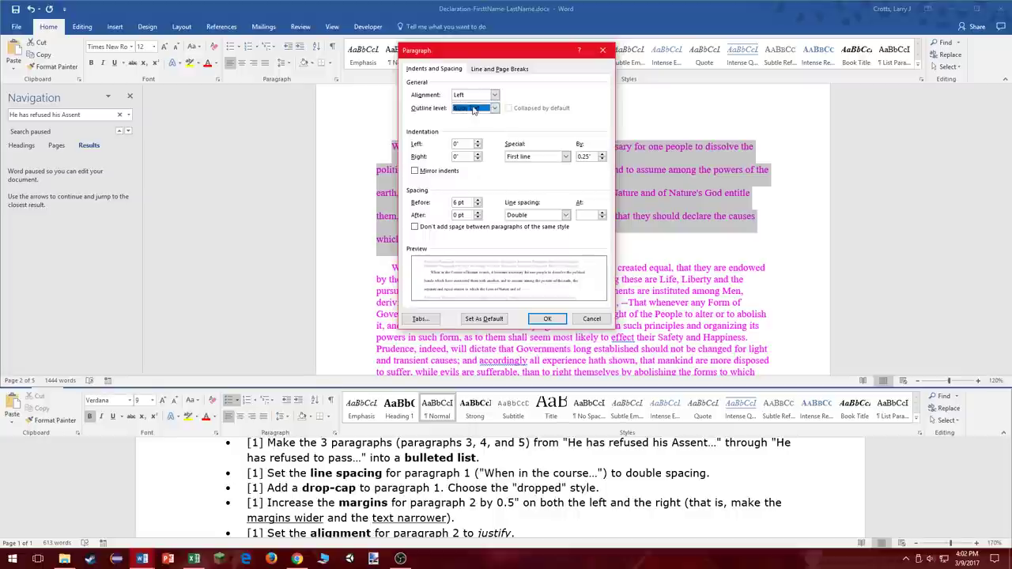
{"action": "left_click", "coordinate": [477, 97]}
{"action": "left_click", "coordinate": [478, 96]}
{"action": "left_click", "coordinate": [488, 72]}
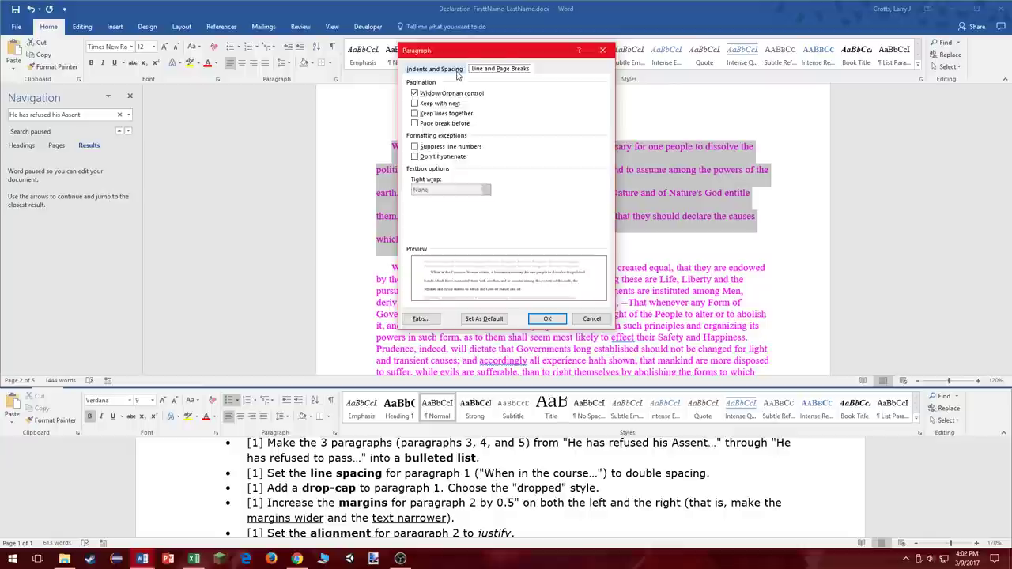
{"action": "left_click", "coordinate": [456, 72]}
{"action": "left_click", "coordinate": [420, 318]}
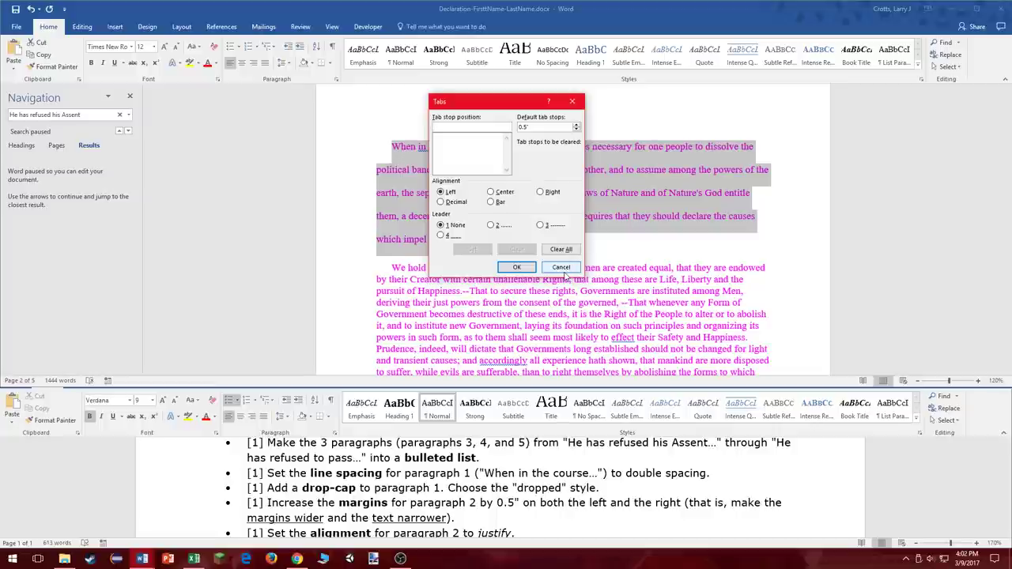
{"action": "left_click", "coordinate": [560, 267]}
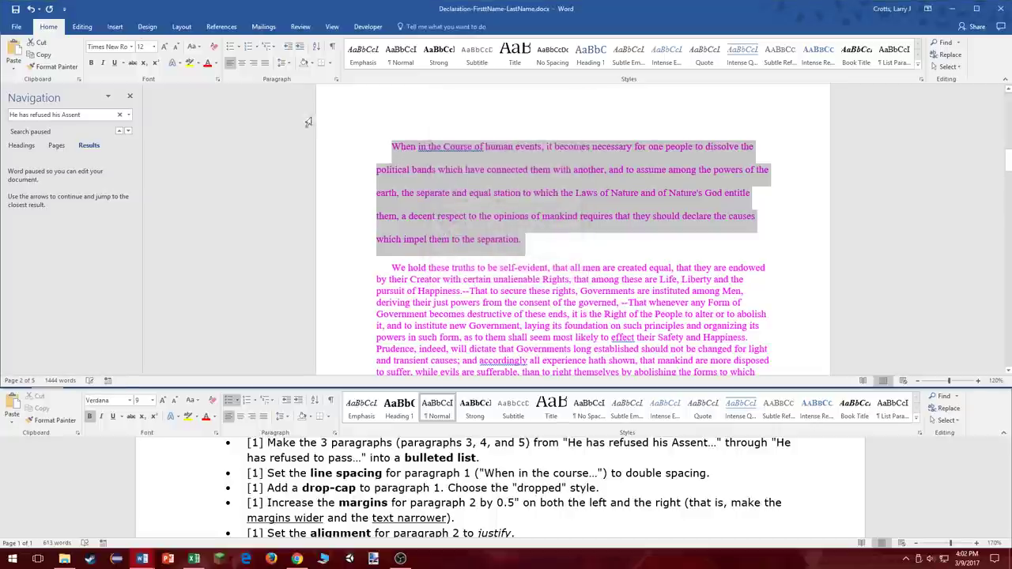
Apply a Dropped drop cap to the 'When in the Course…' paragraph.
{"action": "left_click", "coordinate": [115, 26]}
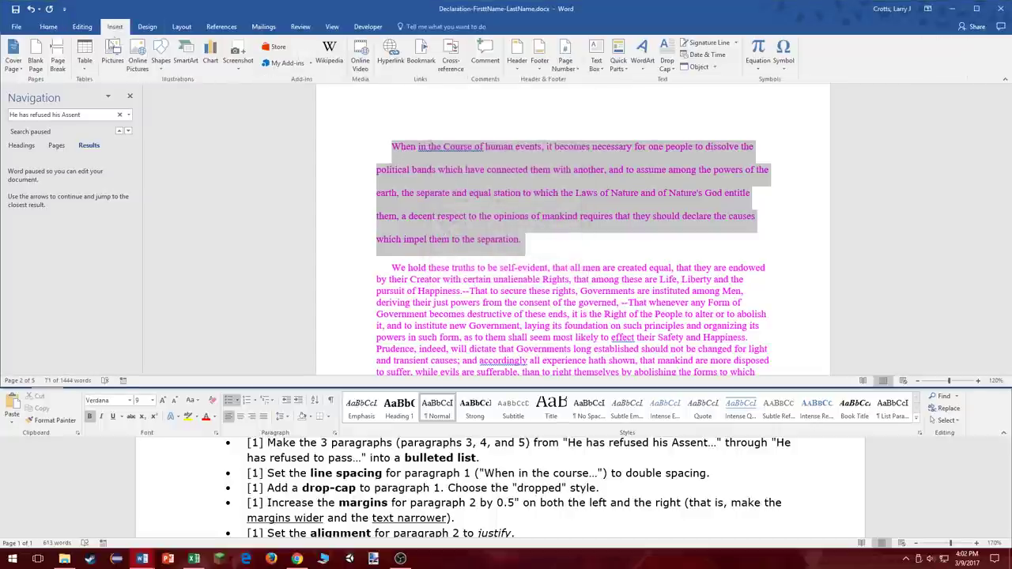
{"action": "left_click", "coordinate": [674, 68]}
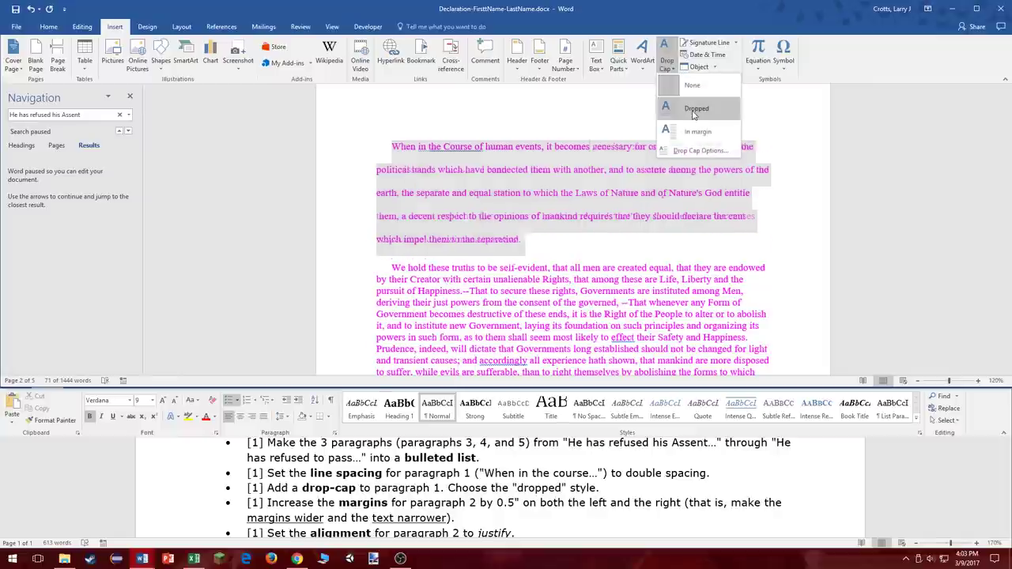
{"action": "left_click", "coordinate": [693, 111]}
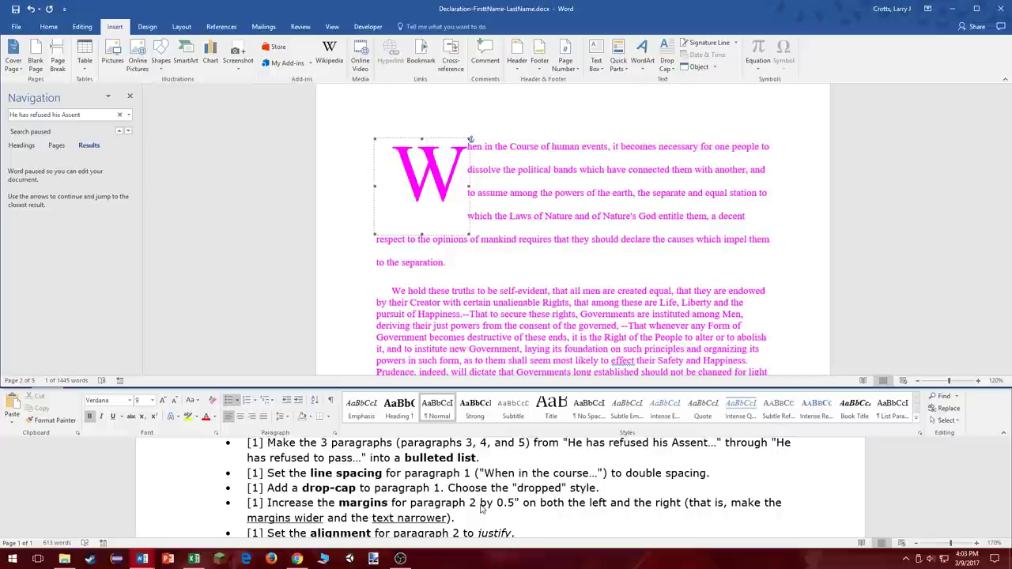
Give the 'We hold these truths' paragraph 0.5-inch left and right indents.
{"action": "scroll", "coordinate": [468, 504], "scroll_direction": "down", "scroll_amount": 2}
{"action": "scroll", "coordinate": [454, 490], "scroll_direction": "up", "scroll_amount": 1}
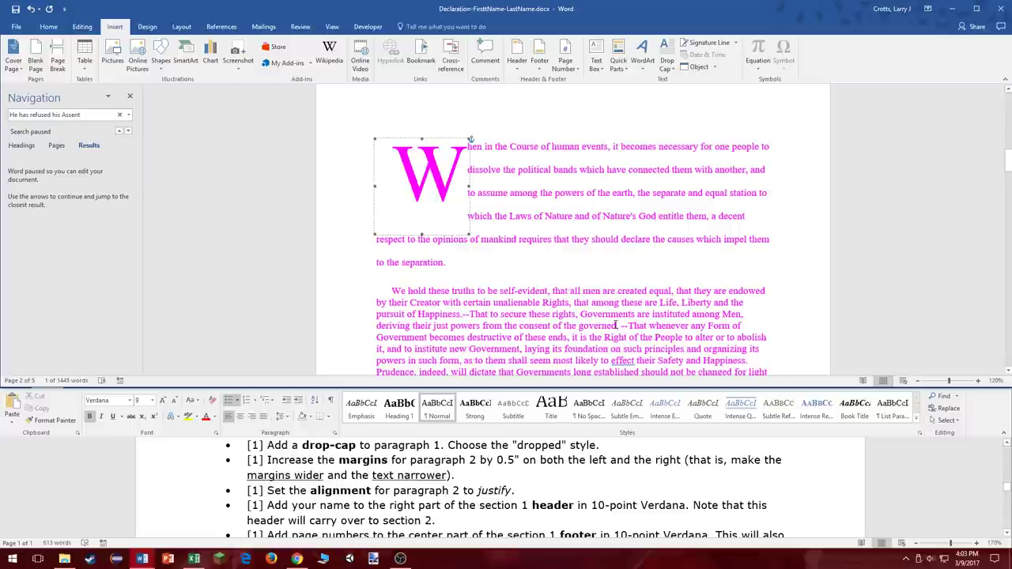
{"action": "scroll", "coordinate": [615, 324], "scroll_direction": "down", "scroll_amount": 3}
{"action": "left_click_drag", "start_coordinate": [391, 199], "coordinate": [456, 266]}
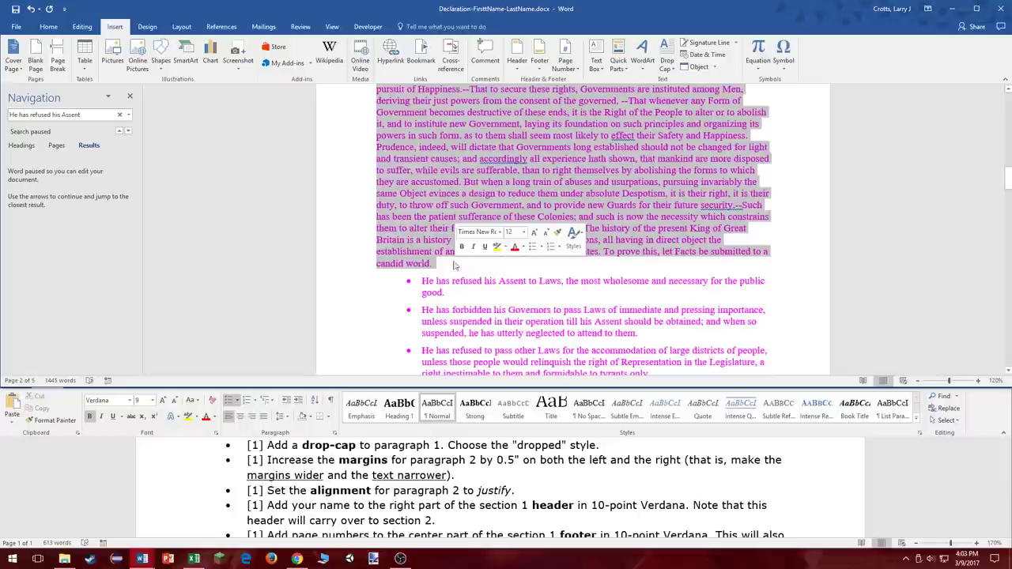
{"action": "right_click", "coordinate": [436, 201]}
{"action": "left_click", "coordinate": [471, 274]}
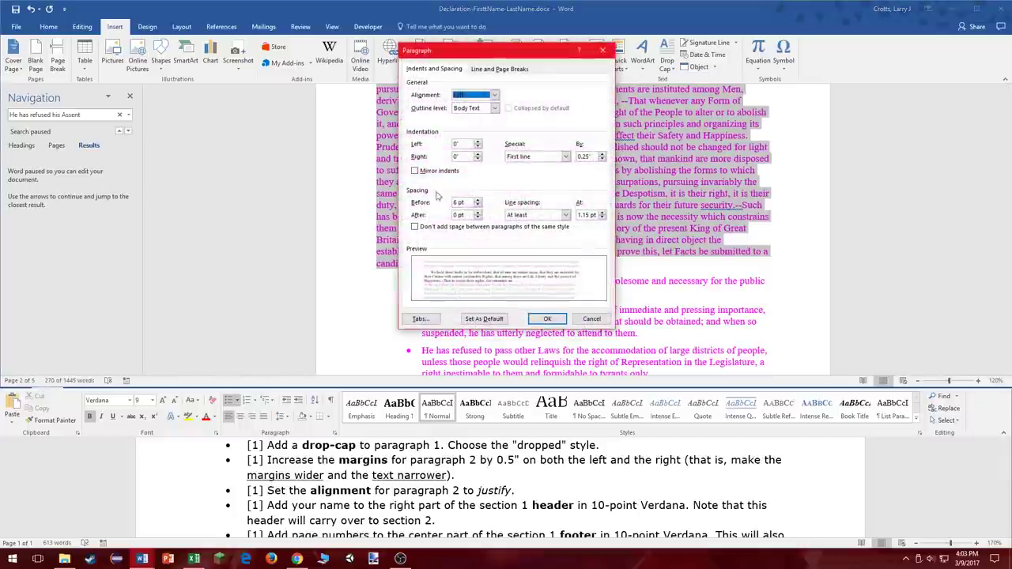
{"action": "left_click", "coordinate": [454, 144]}
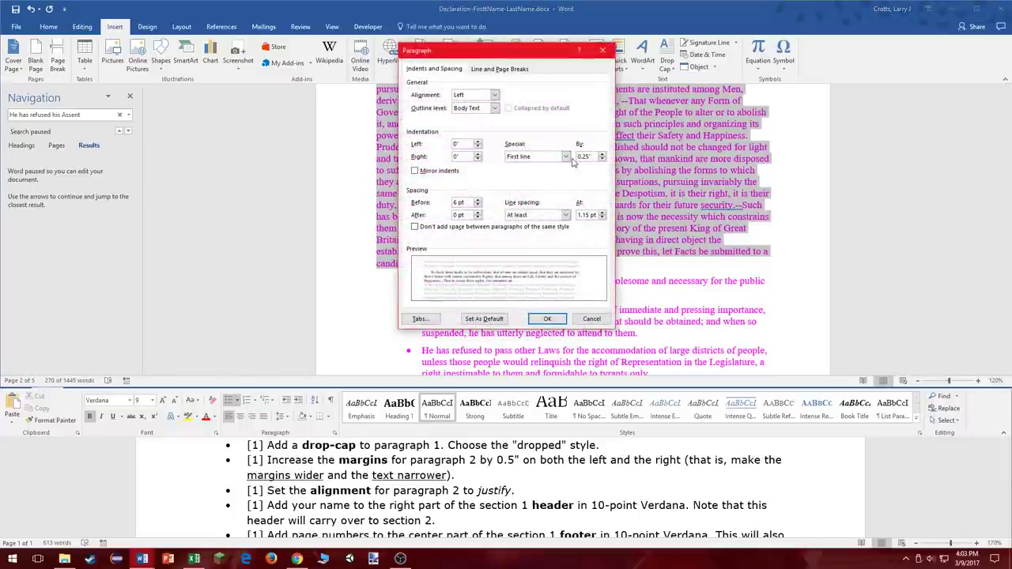
{"action": "type", "text": "0.5"}
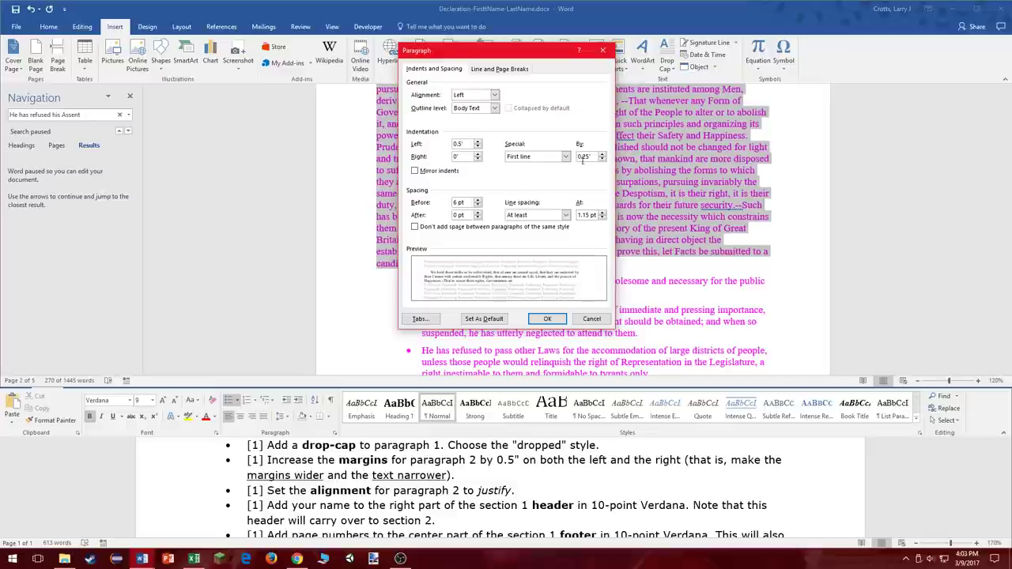
{"action": "left_click", "coordinate": [454, 157]}
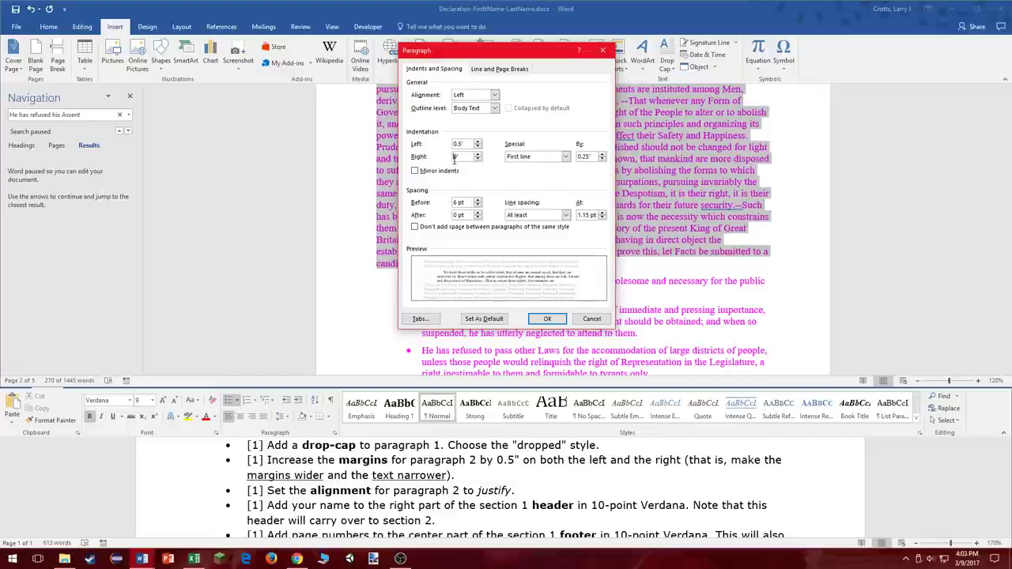
{"action": "type", "text": "0.5"}
{"action": "key", "text": "Return"}
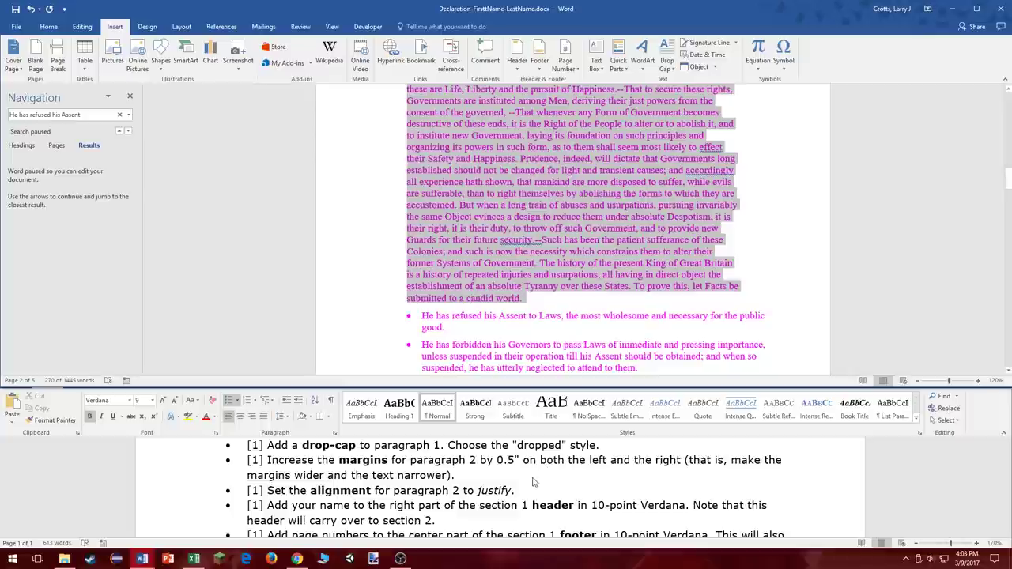
Justify the 'We hold these truths' paragraph.
{"action": "scroll", "coordinate": [504, 276], "scroll_direction": "up", "scroll_amount": 2}
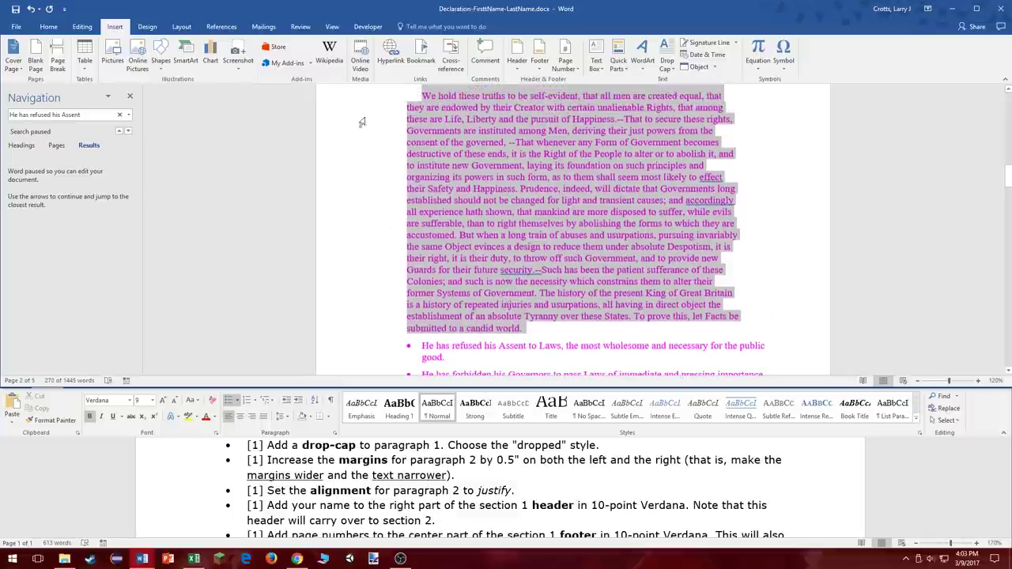
{"action": "left_click", "coordinate": [49, 28]}
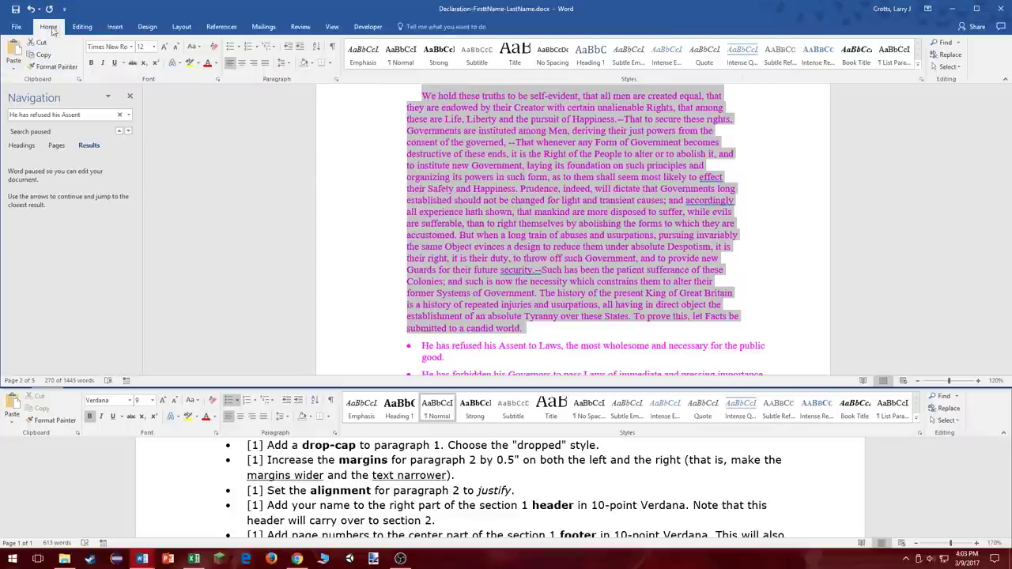
{"action": "left_click", "coordinate": [264, 65]}
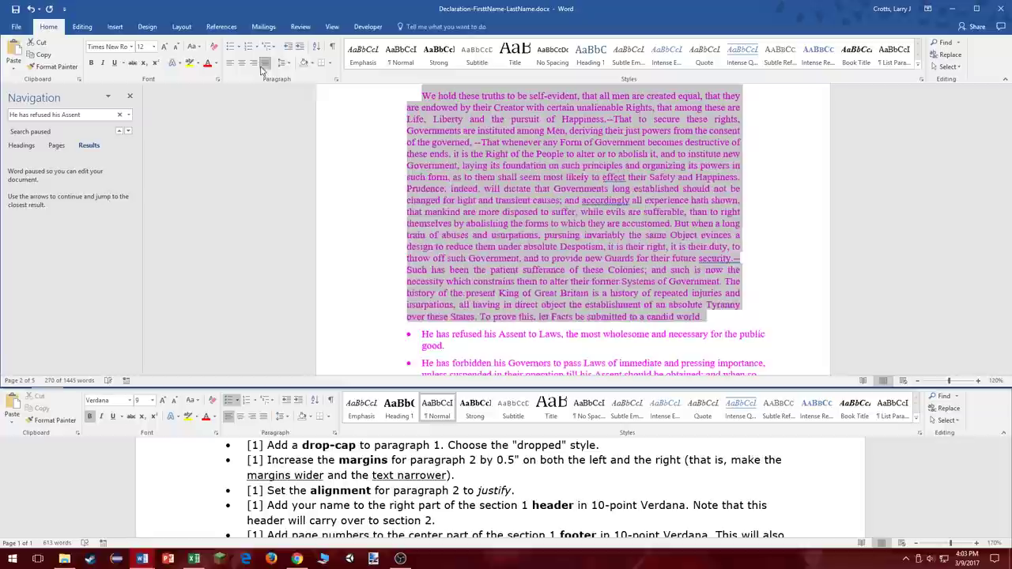
{"action": "left_click", "coordinate": [563, 247]}
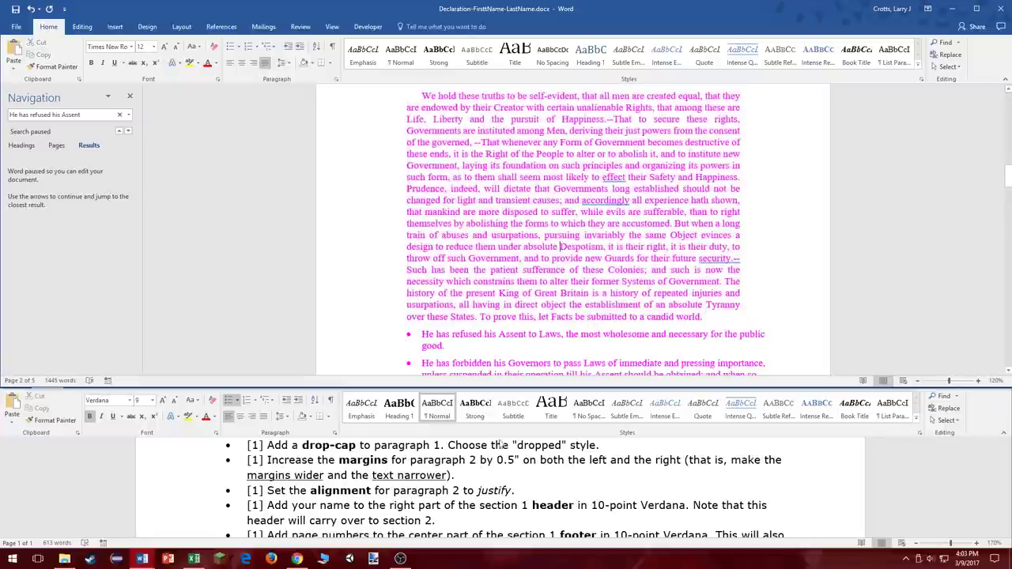
{"action": "scroll", "coordinate": [438, 490], "scroll_direction": "down", "scroll_amount": 1}
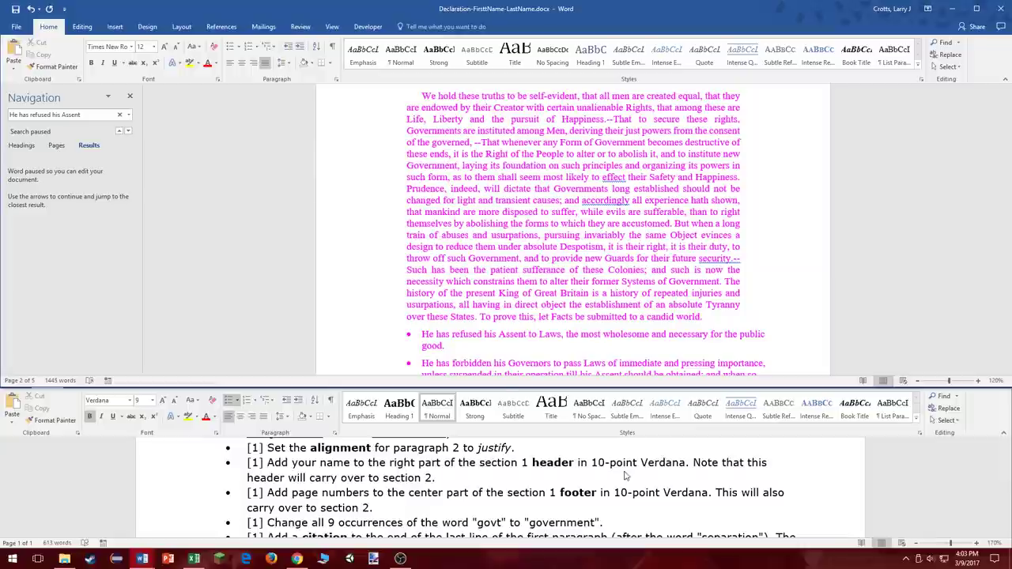
Insert a Blank header and right-align its placeholder.
{"action": "scroll", "coordinate": [511, 360], "scroll_direction": "up", "scroll_amount": 1}
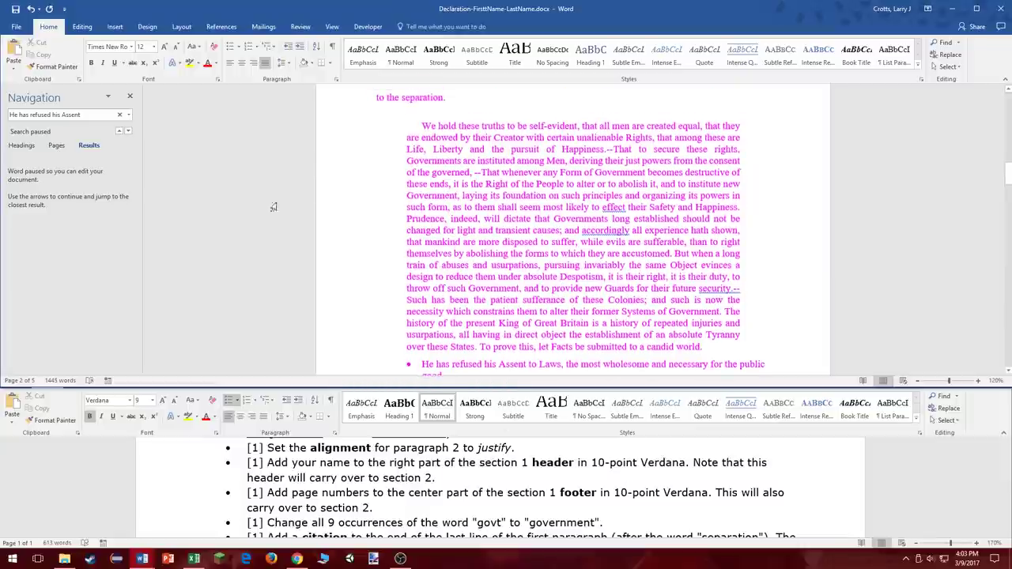
{"action": "left_click", "coordinate": [115, 26]}
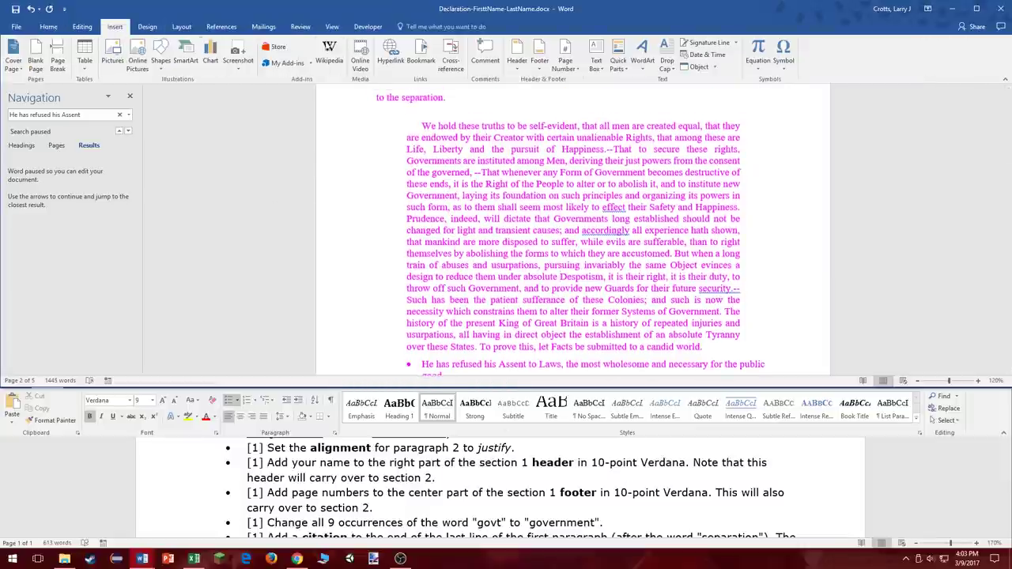
{"action": "left_click", "coordinate": [517, 54]}
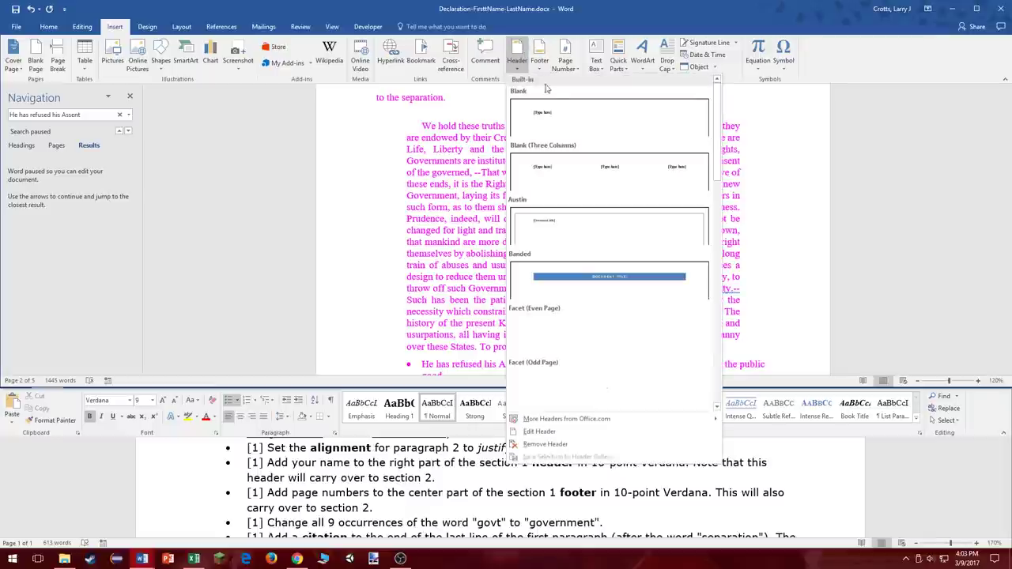
{"action": "left_click", "coordinate": [571, 124]}
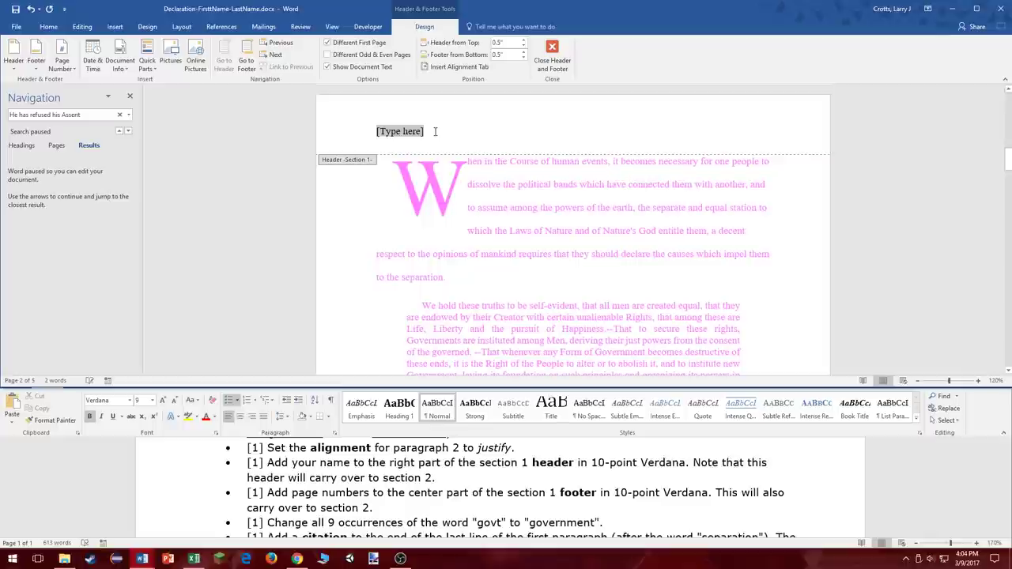
{"action": "left_click", "coordinate": [49, 26]}
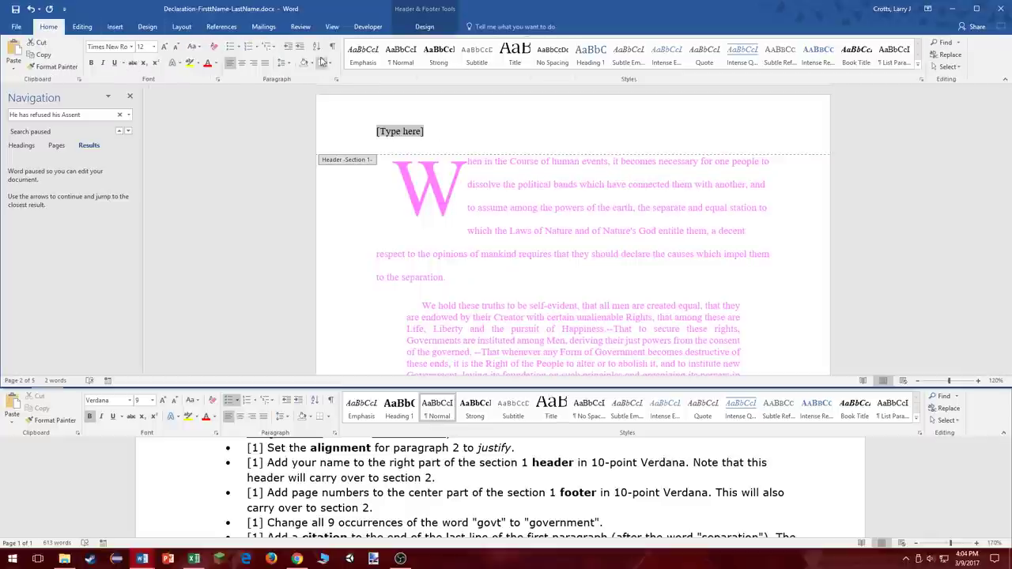
{"action": "left_click", "coordinate": [253, 62]}
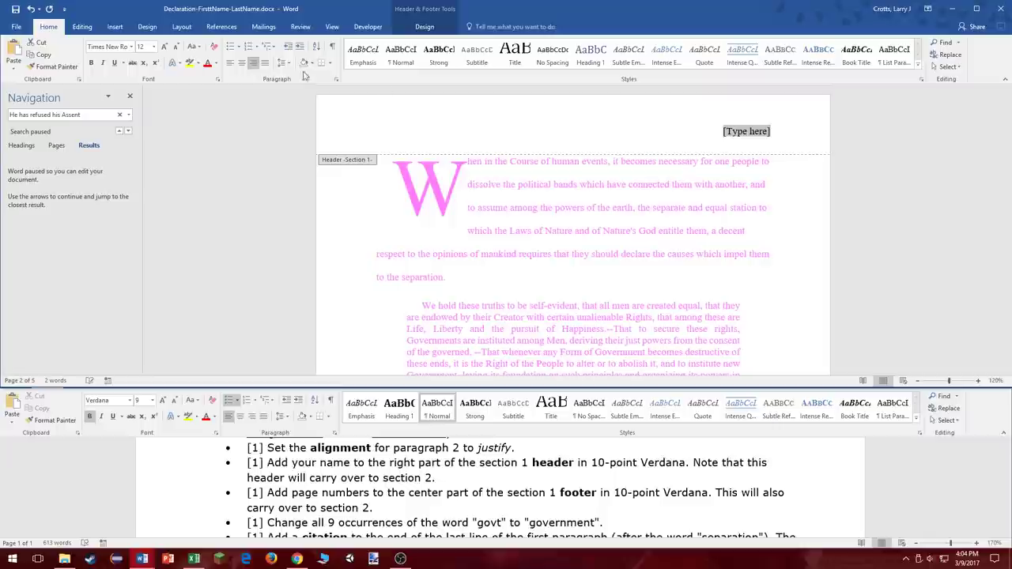
Set the header font to Verdana 10 pt and type 'Your Name'.
{"action": "left_click", "coordinate": [118, 47]}
{"action": "type", "text": "Verdana"}
{"action": "key", "text": "Return"}
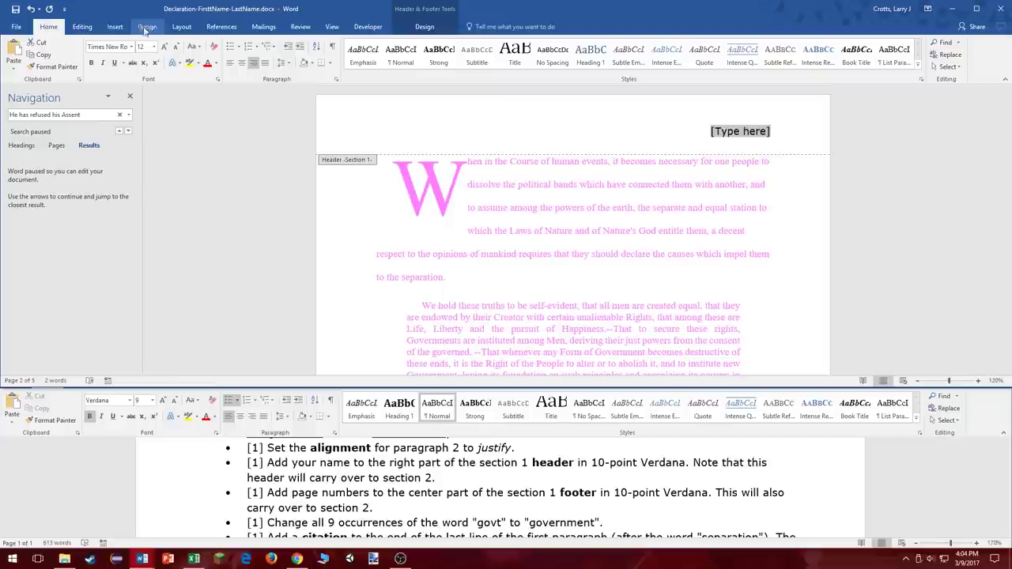
{"action": "left_click", "coordinate": [177, 47]}
{"action": "left_click", "coordinate": [177, 47]}
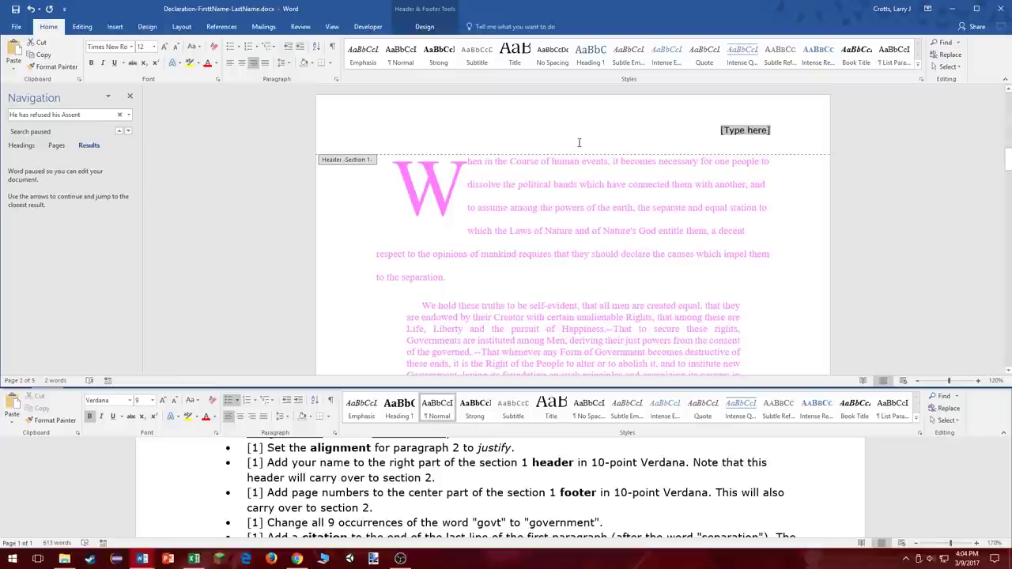
{"action": "type", "text": "Your Name"}
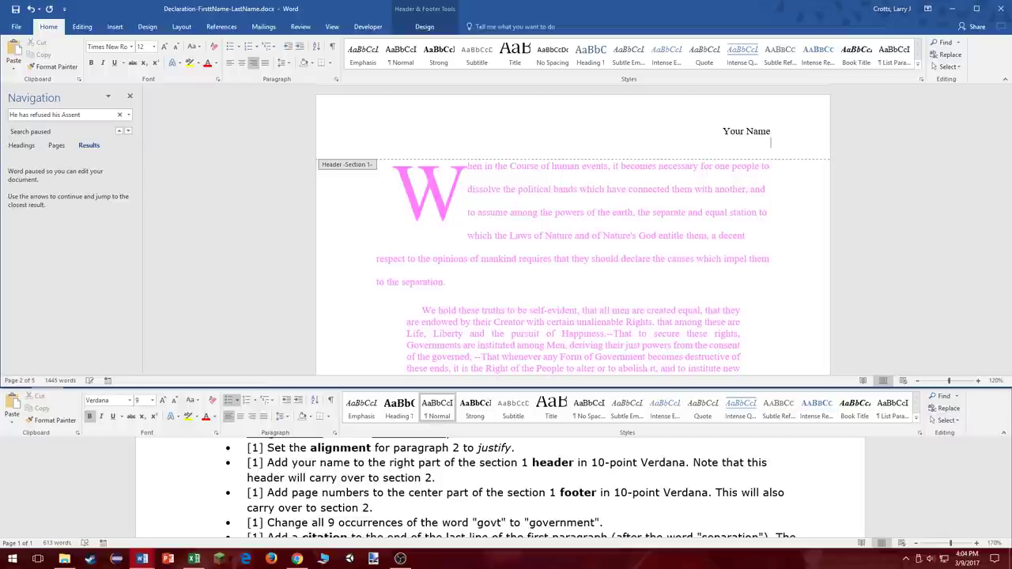
{"action": "key", "text": "ctrl+e"}
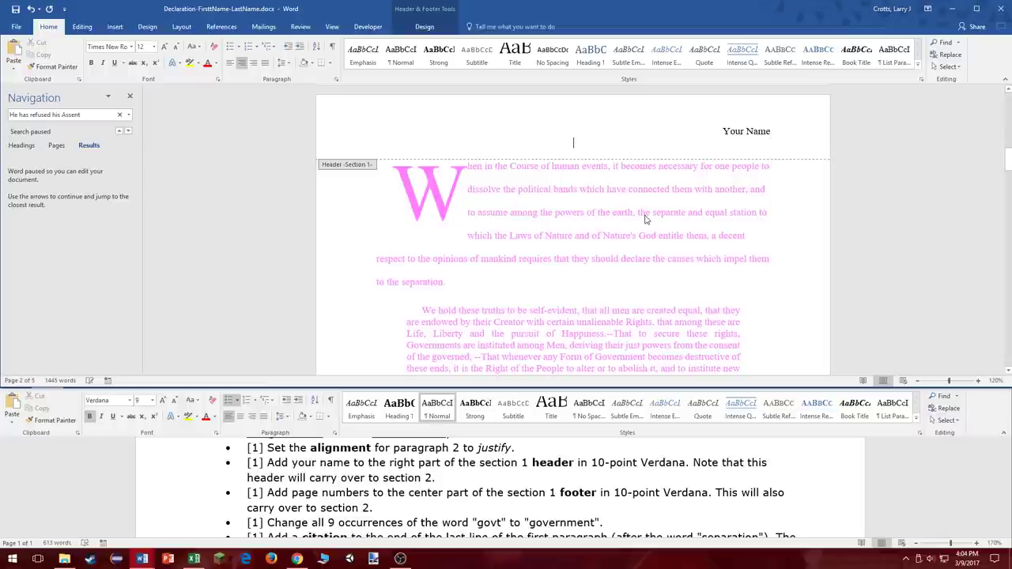
{"action": "key", "text": "BackSpace"}
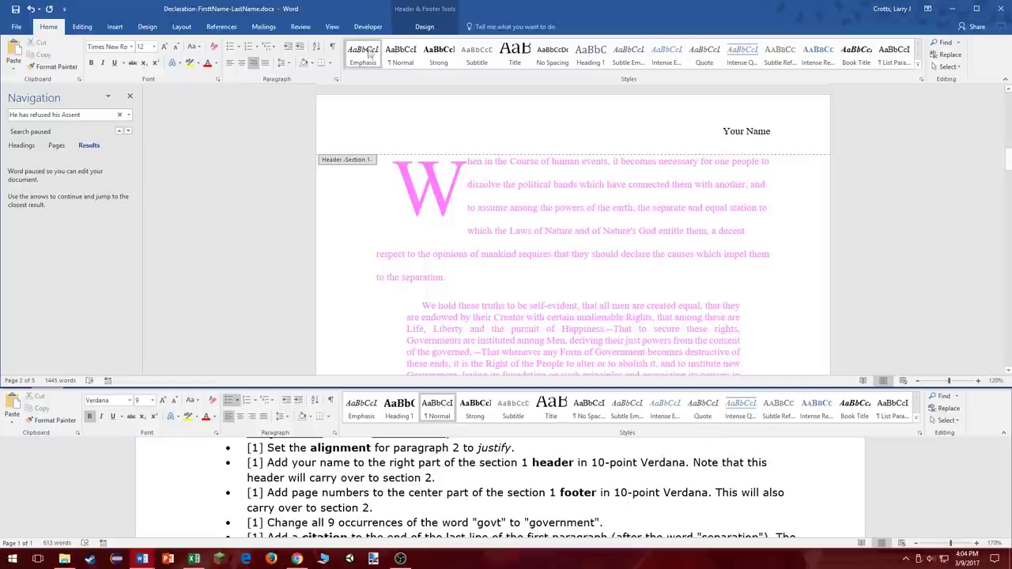
Centre the section 1 footer and insert a Plain Number page number.
{"action": "left_click", "coordinate": [429, 28]}
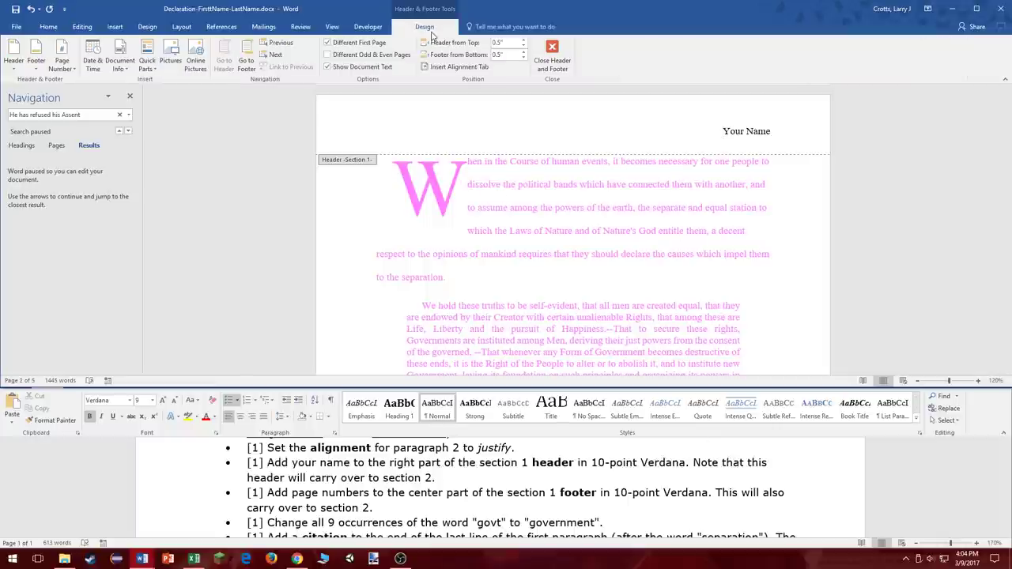
{"action": "left_click", "coordinate": [246, 60]}
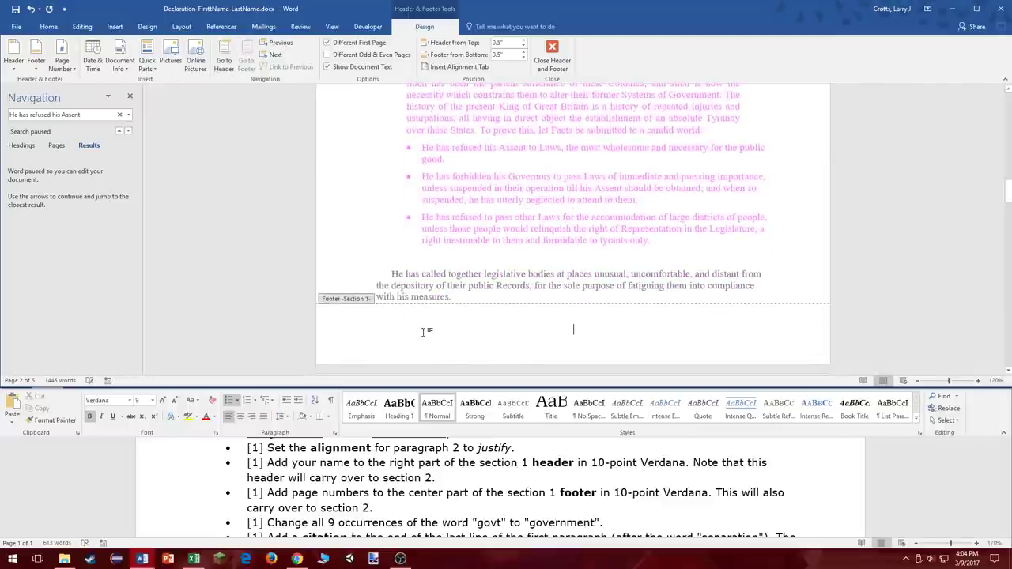
{"action": "left_click", "coordinate": [49, 26]}
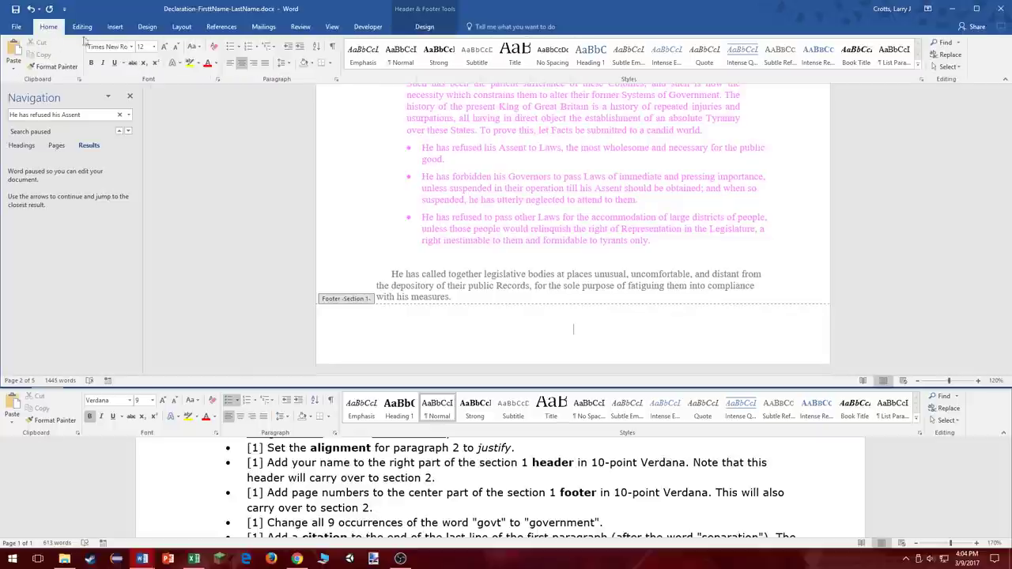
{"action": "left_click", "coordinate": [242, 63]}
{"action": "left_click", "coordinate": [409, 27]}
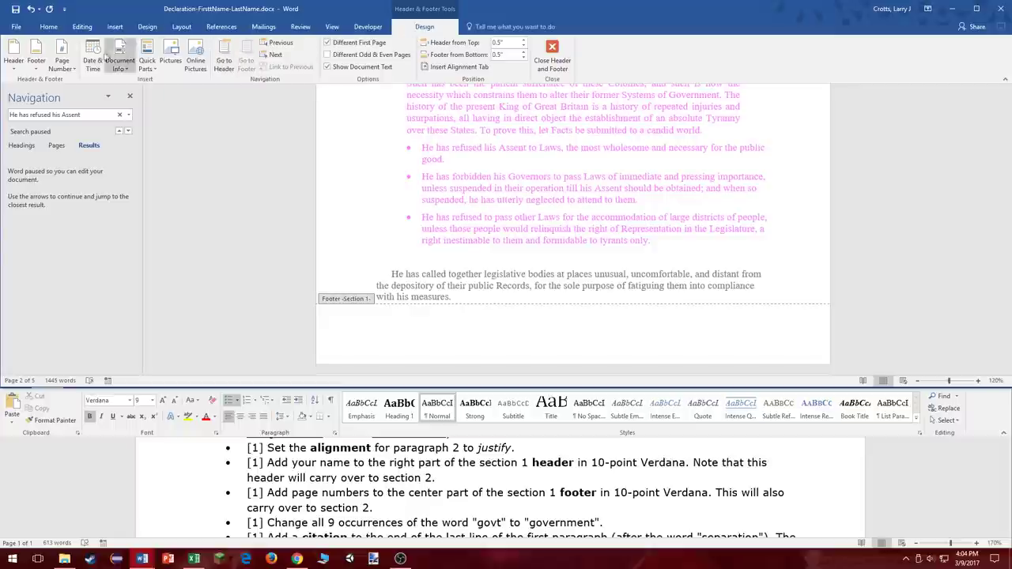
{"action": "left_click", "coordinate": [61, 60]}
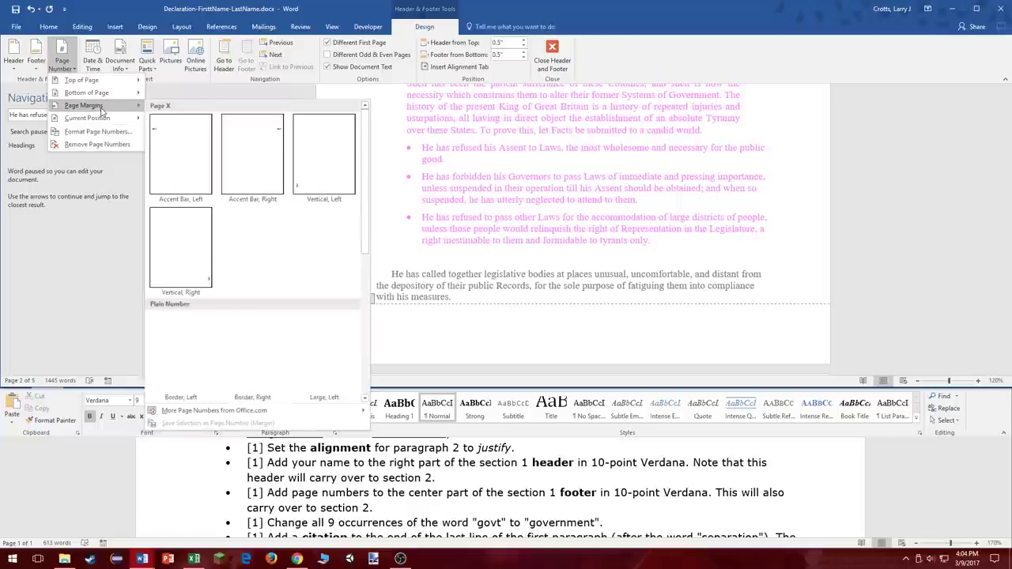
{"action": "mouse_move", "coordinate": [113, 124]}
{"action": "left_click", "coordinate": [183, 151]}
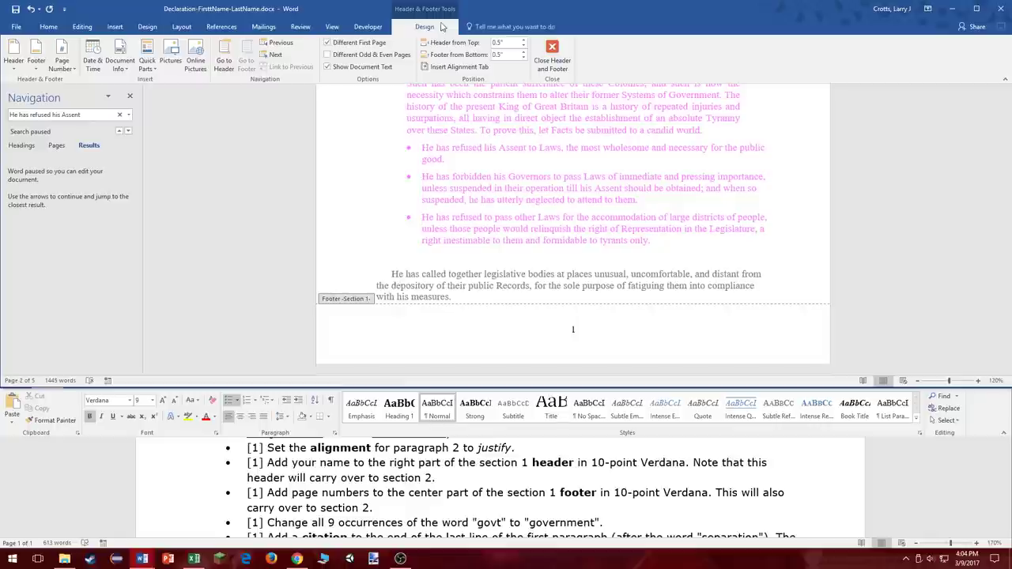
Format the page number as Verdana 10 pt and close the header and footer.
{"action": "key", "text": "shift+Home"}
{"action": "left_click", "coordinate": [51, 26]}
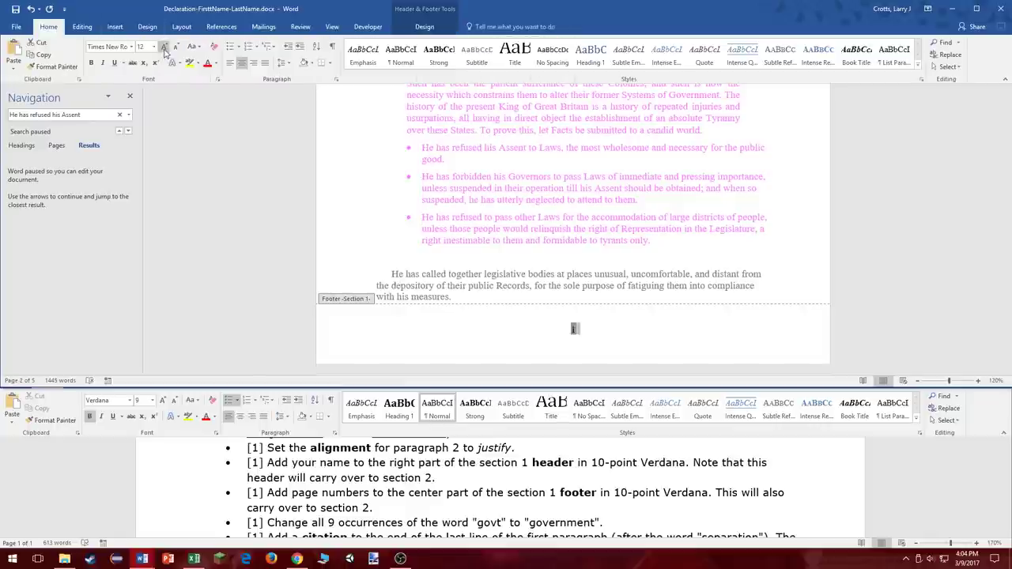
{"action": "left_click", "coordinate": [111, 46]}
{"action": "type", "text": "Verdana"}
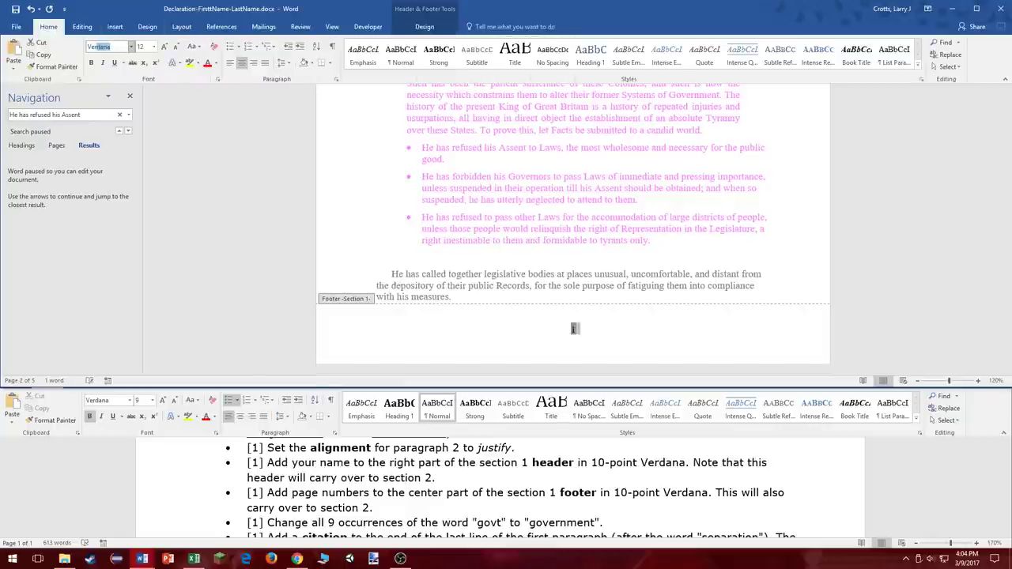
{"action": "key", "text": "Return"}
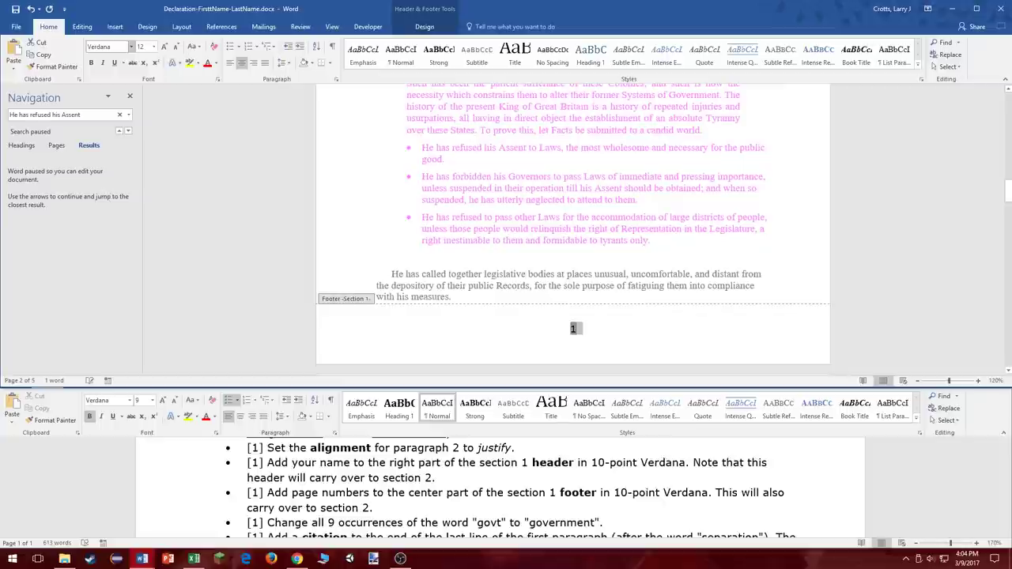
{"action": "left_click", "coordinate": [174, 46]}
{"action": "left_click", "coordinate": [174, 46]}
{"action": "left_click", "coordinate": [425, 26]}
{"action": "left_click", "coordinate": [553, 52]}
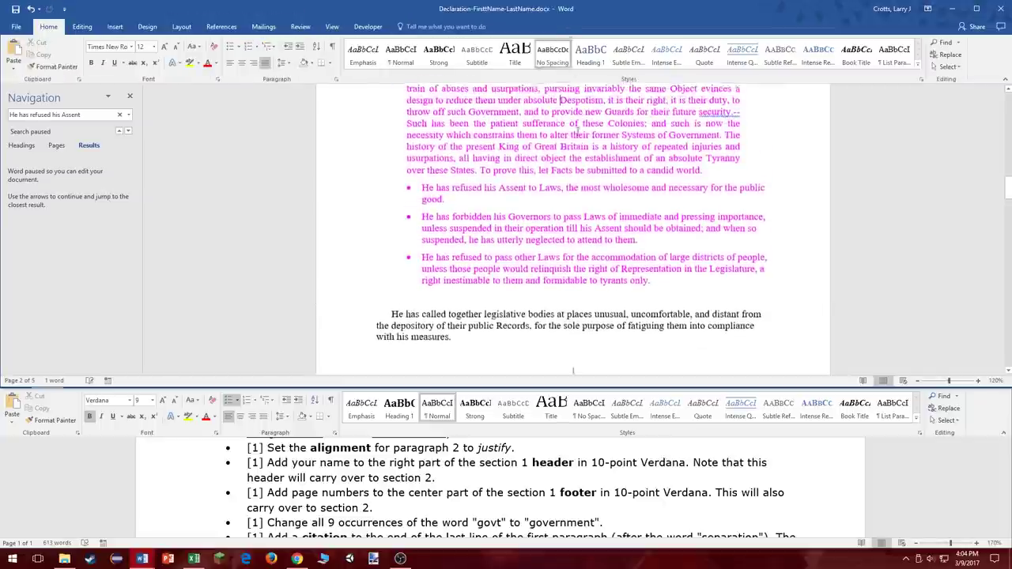
{"action": "scroll", "coordinate": [587, 195], "scroll_direction": "down", "scroll_amount": 15}
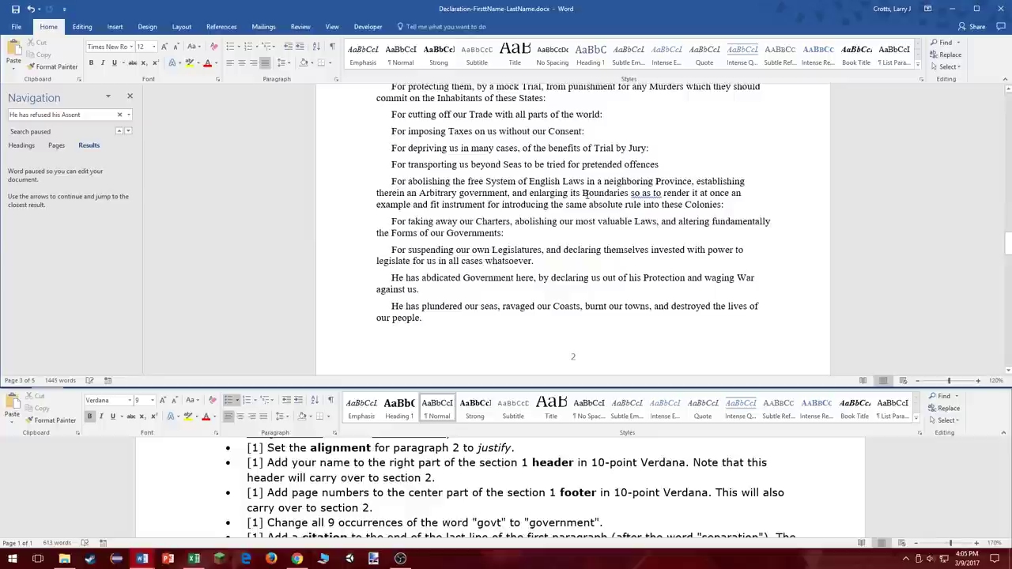
Replace all 'govt' with 'government' with Match case on, which finds zero occurrences.
{"action": "scroll", "coordinate": [479, 498], "scroll_direction": "down", "scroll_amount": 1}
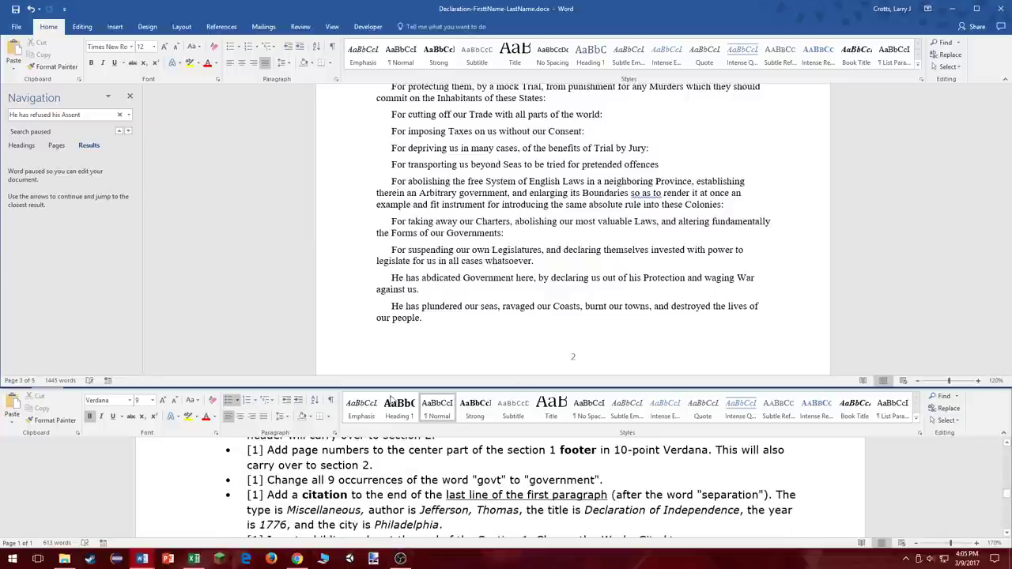
{"action": "left_click", "coordinate": [501, 166]}
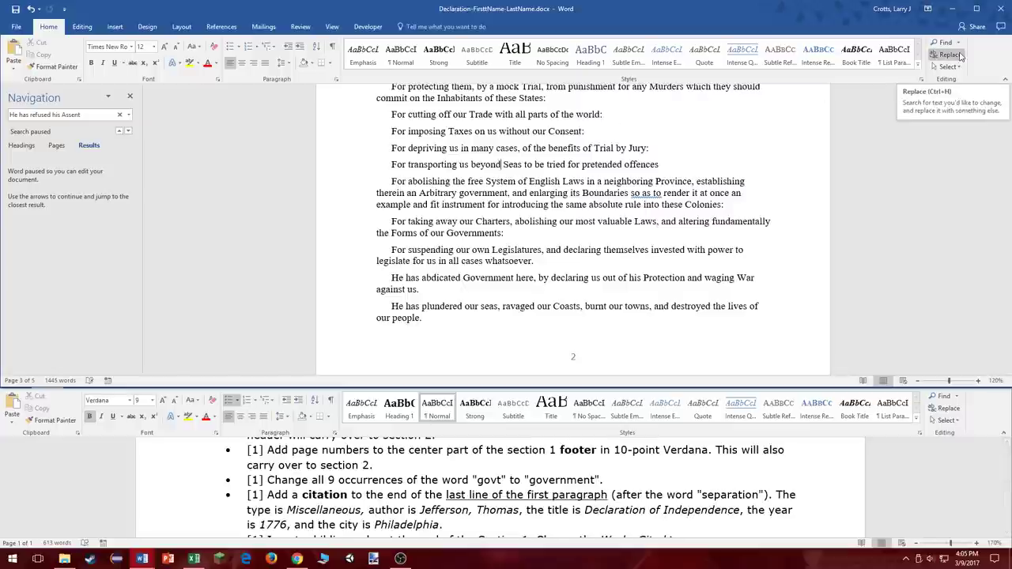
{"action": "left_click", "coordinate": [949, 55]}
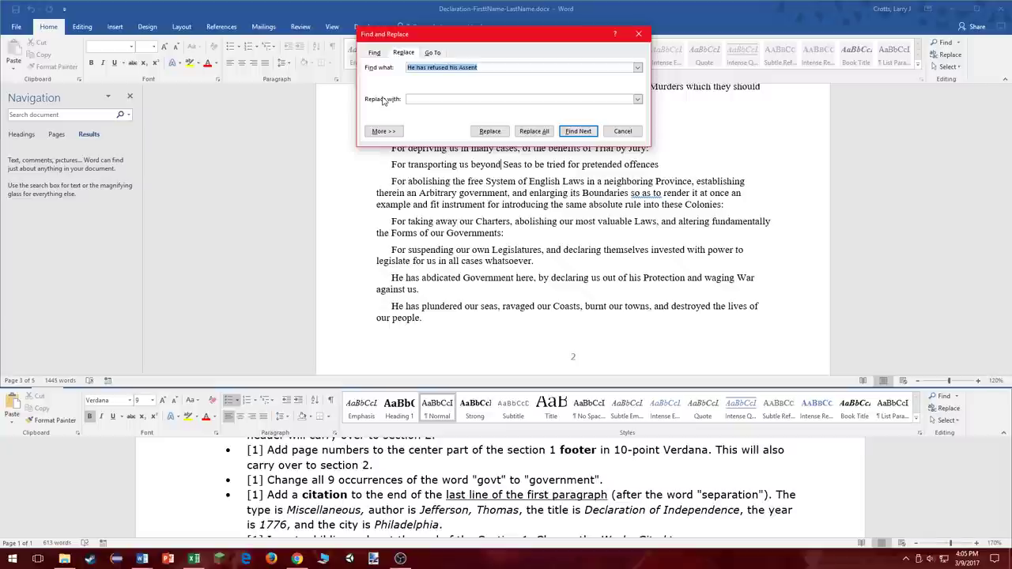
{"action": "type", "text": "govt"}
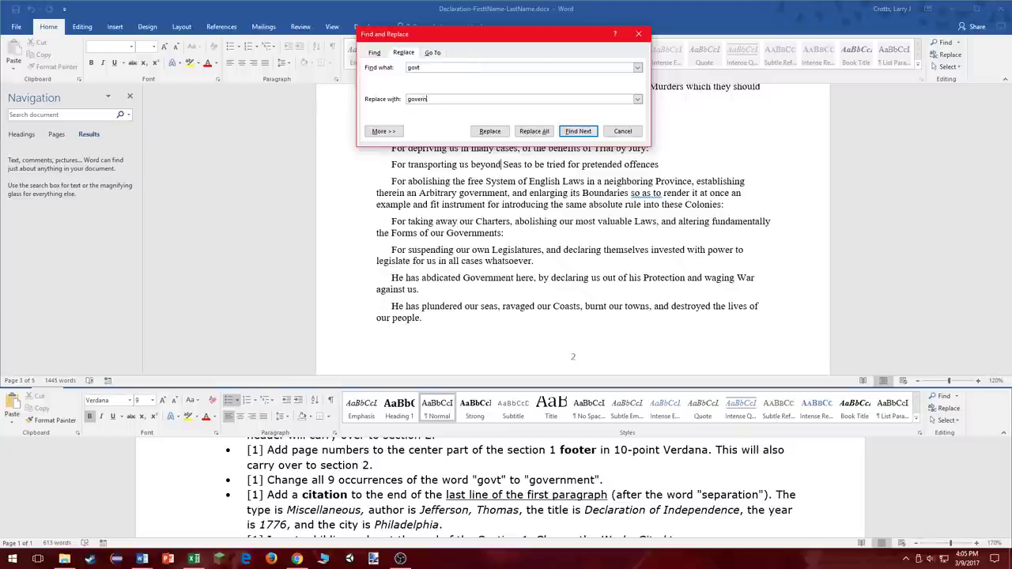
{"action": "type", "text": "governmentt"}
{"action": "key", "text": "Return"}
{"action": "key", "text": "Return"}
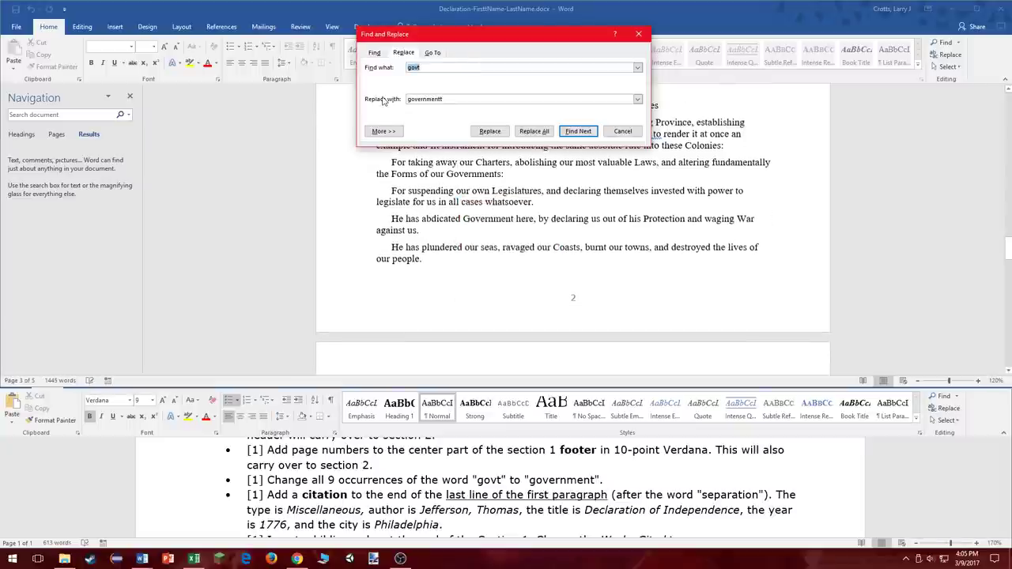
{"action": "left_click", "coordinate": [533, 131]}
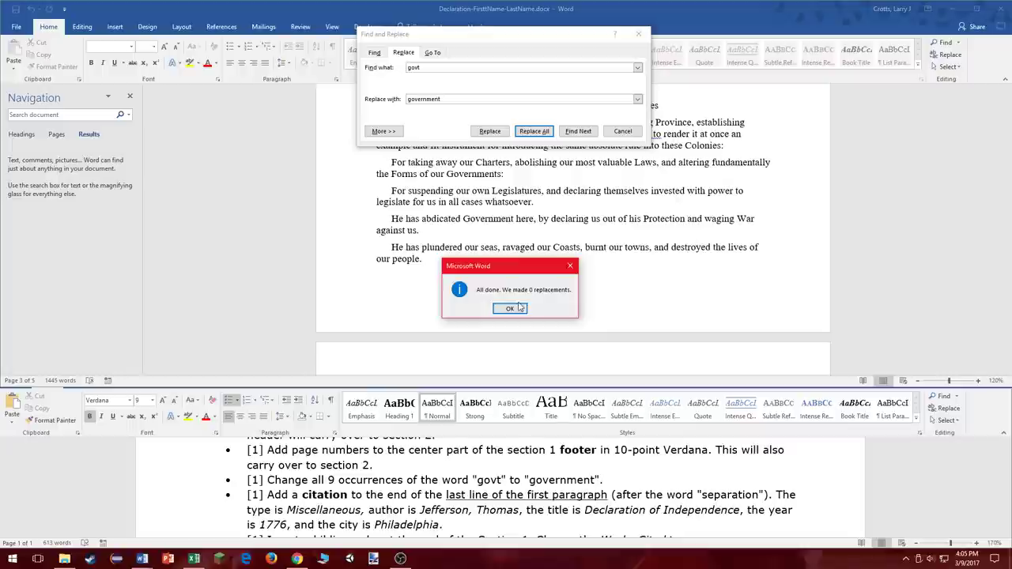
{"action": "left_click", "coordinate": [515, 309]}
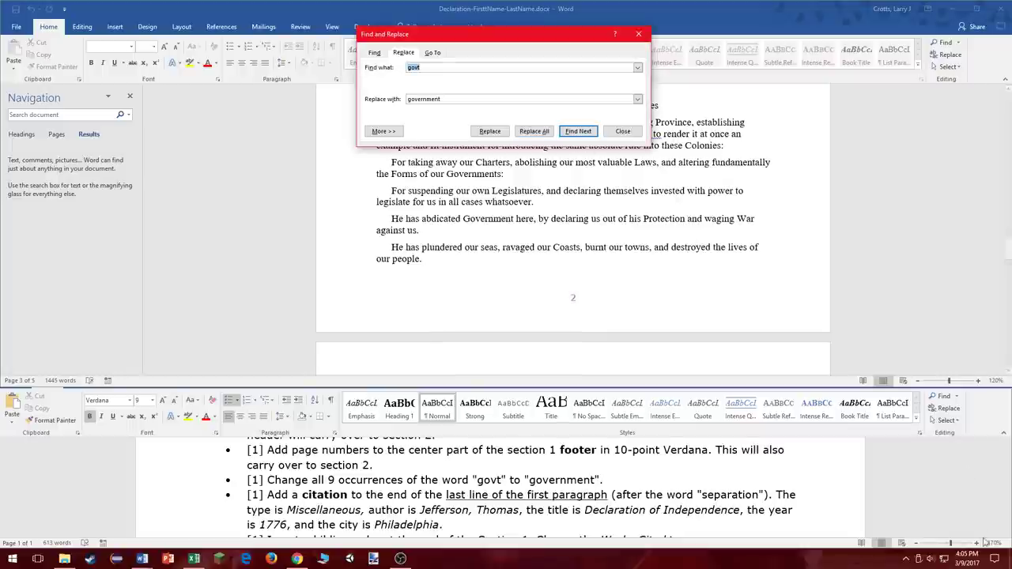
{"action": "key", "text": "alt+a"}
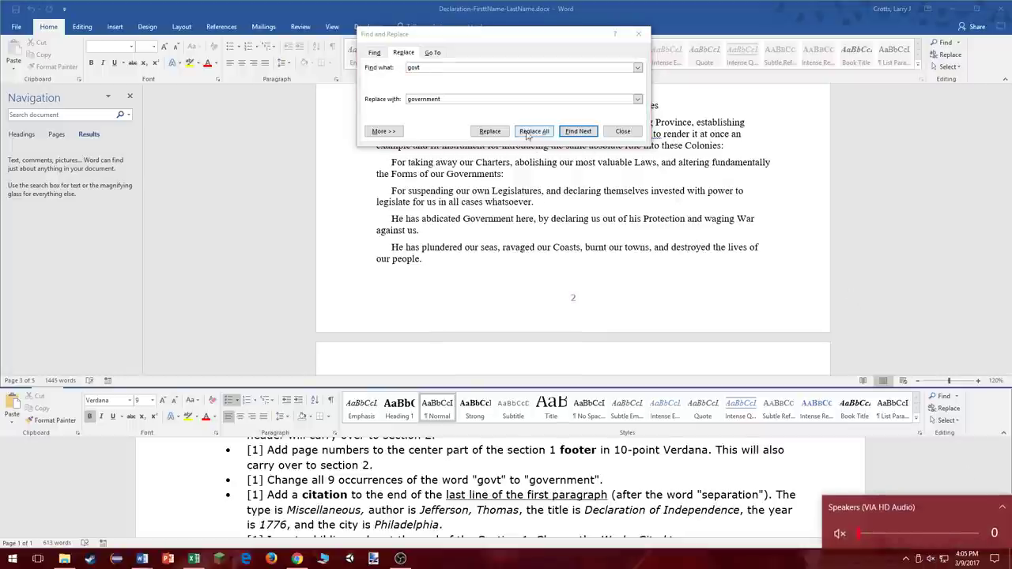
{"action": "key", "text": "Return"}
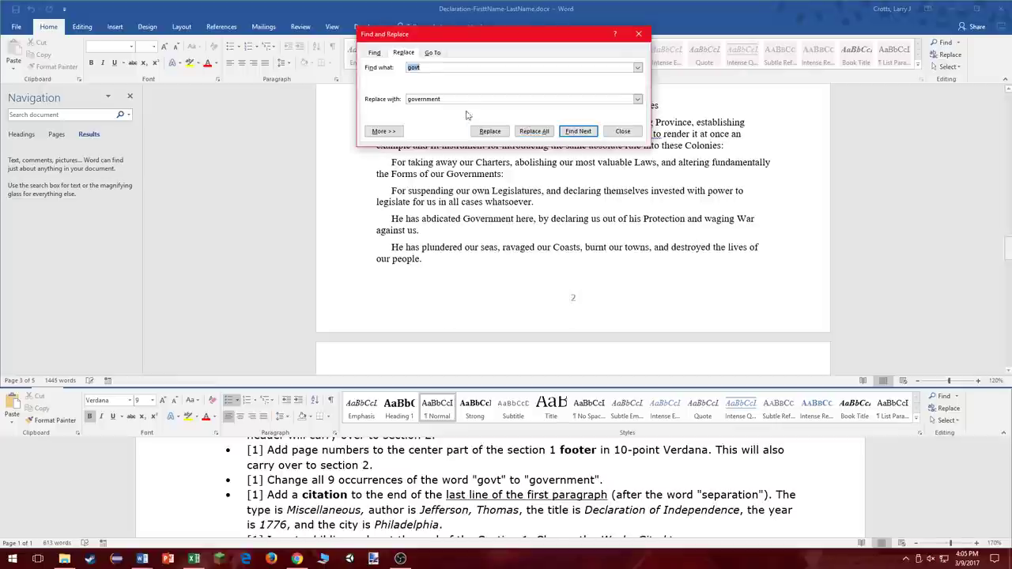
{"action": "left_click", "coordinate": [383, 131]}
{"action": "left_click", "coordinate": [400, 168]}
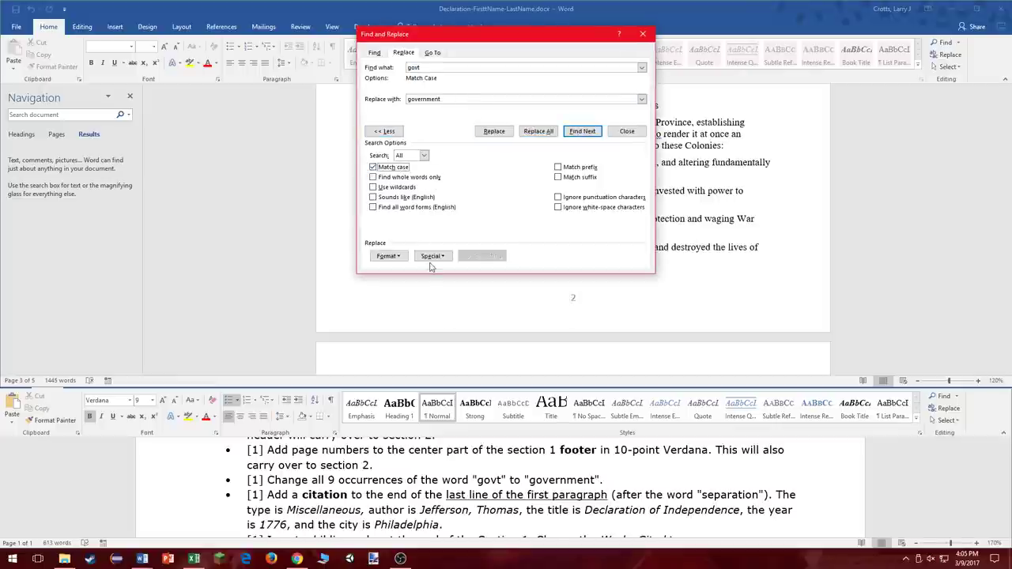
{"action": "left_click", "coordinate": [537, 131]}
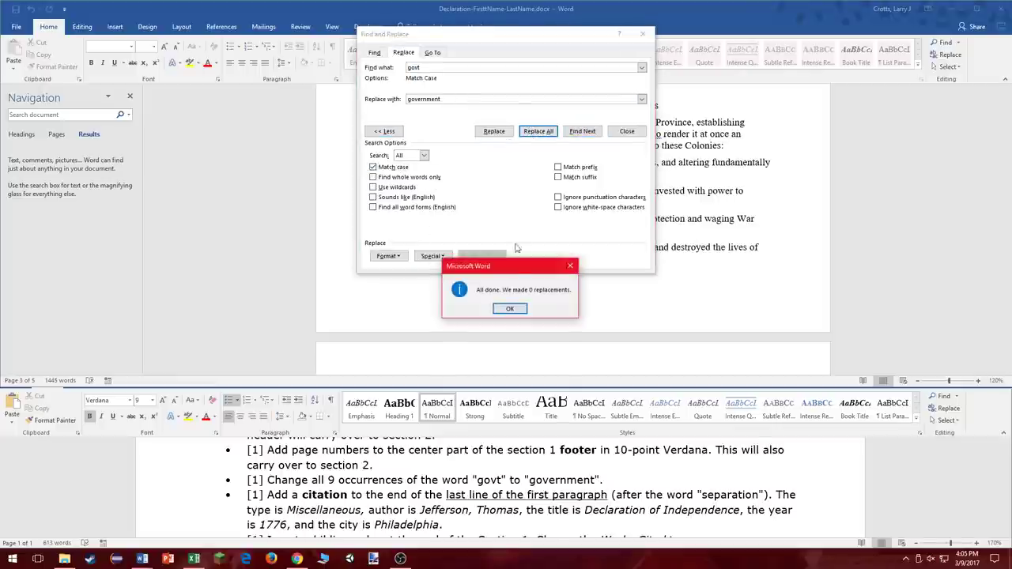
{"action": "left_click", "coordinate": [513, 310]}
{"action": "left_click", "coordinate": [643, 34]}
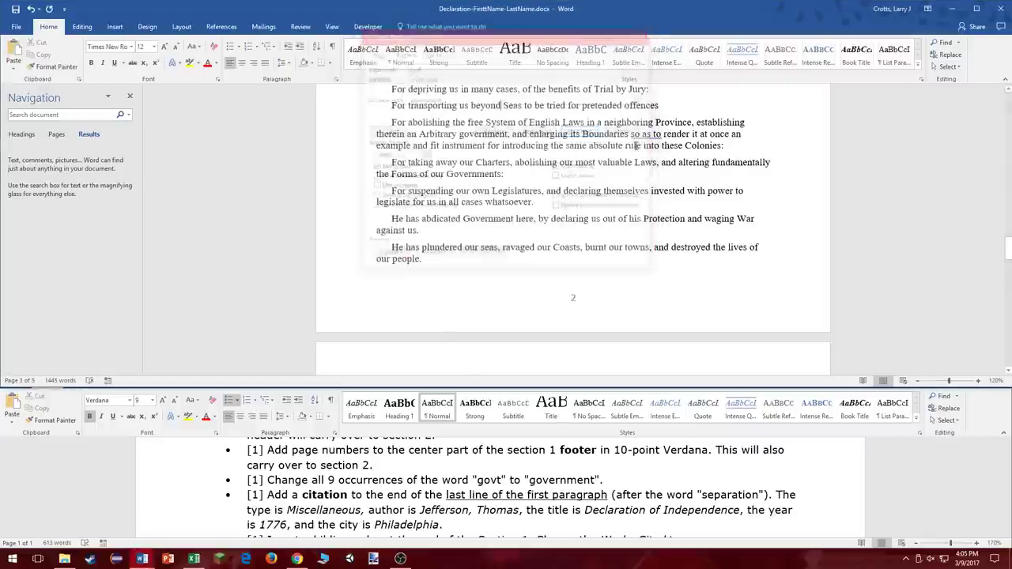
Search the document for 'govt' in the Navigation pane to confirm none remain, then close it.
{"action": "key", "text": "ctrl+f"}
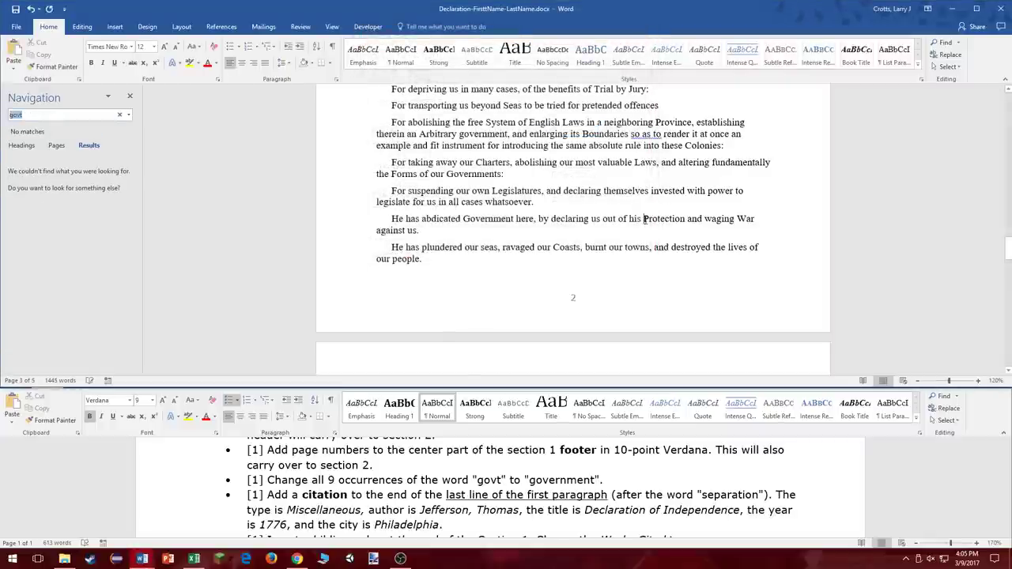
{"action": "scroll", "coordinate": [548, 179], "scroll_direction": "down", "scroll_amount": 3}
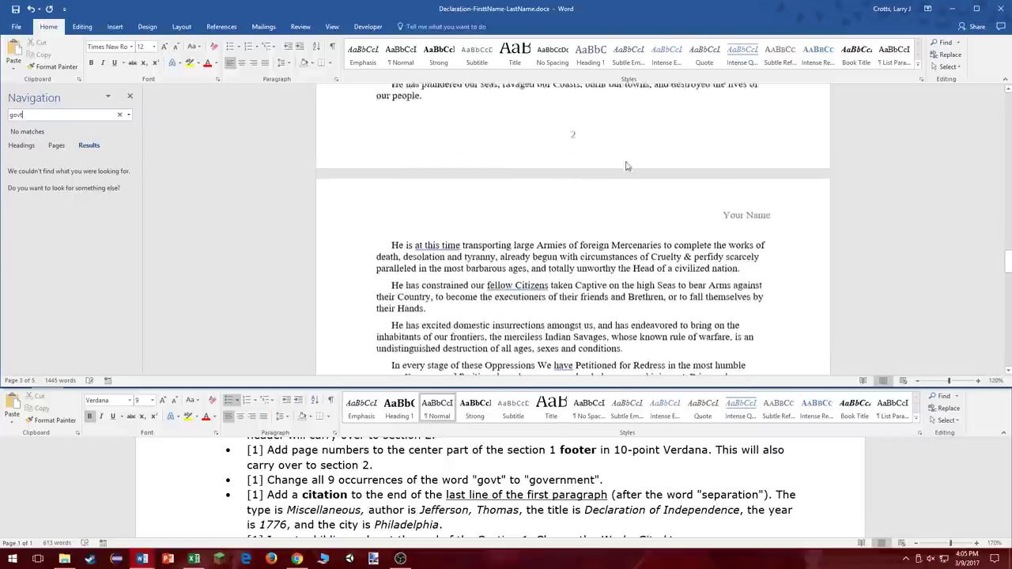
{"action": "scroll", "coordinate": [524, 214], "scroll_direction": "up", "scroll_amount": 2}
{"action": "left_click", "coordinate": [524, 214]}
{"action": "key", "text": "ctrl+a"}
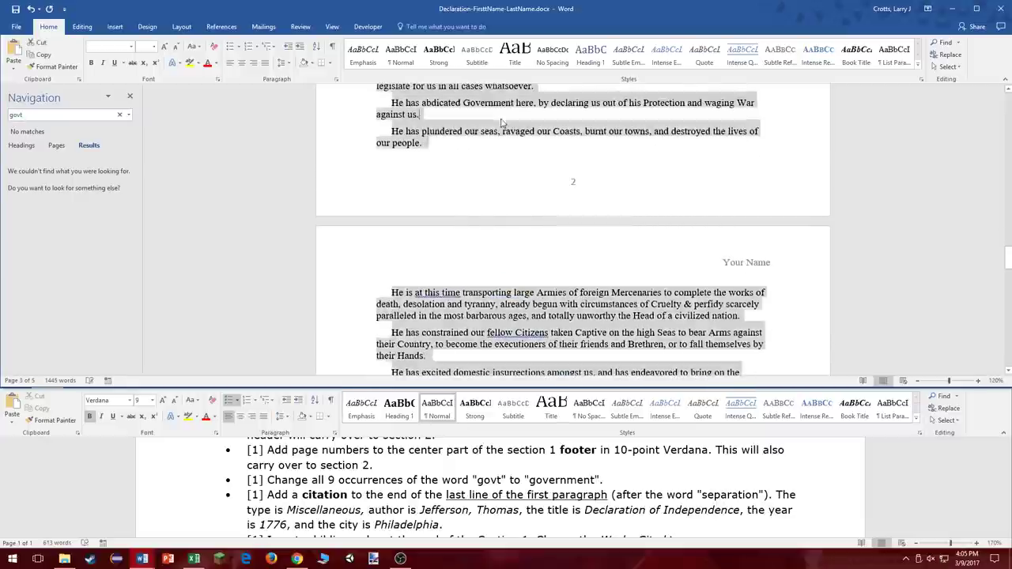
{"action": "left_click", "coordinate": [52, 113]}
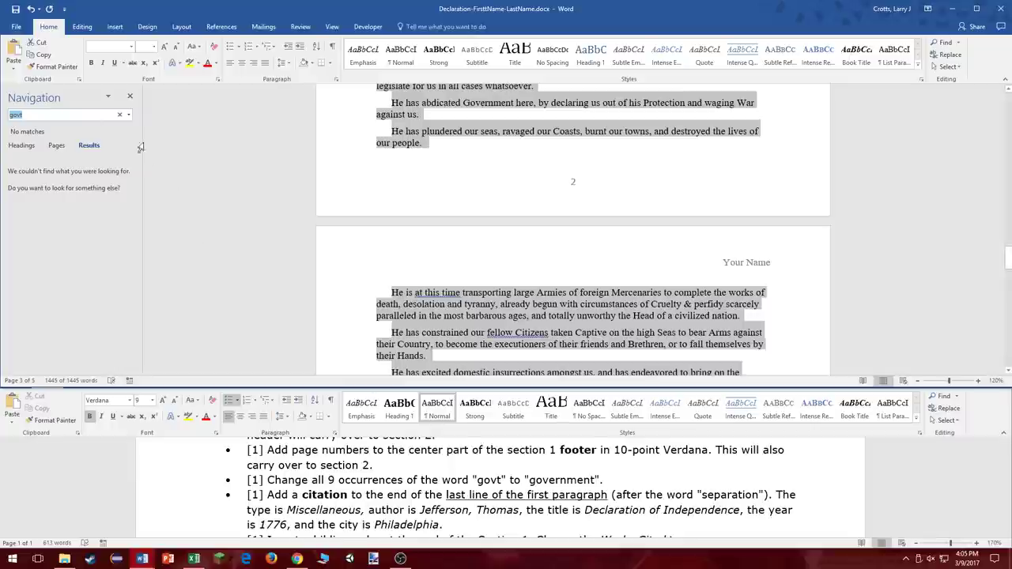
{"action": "left_click", "coordinate": [131, 96]}
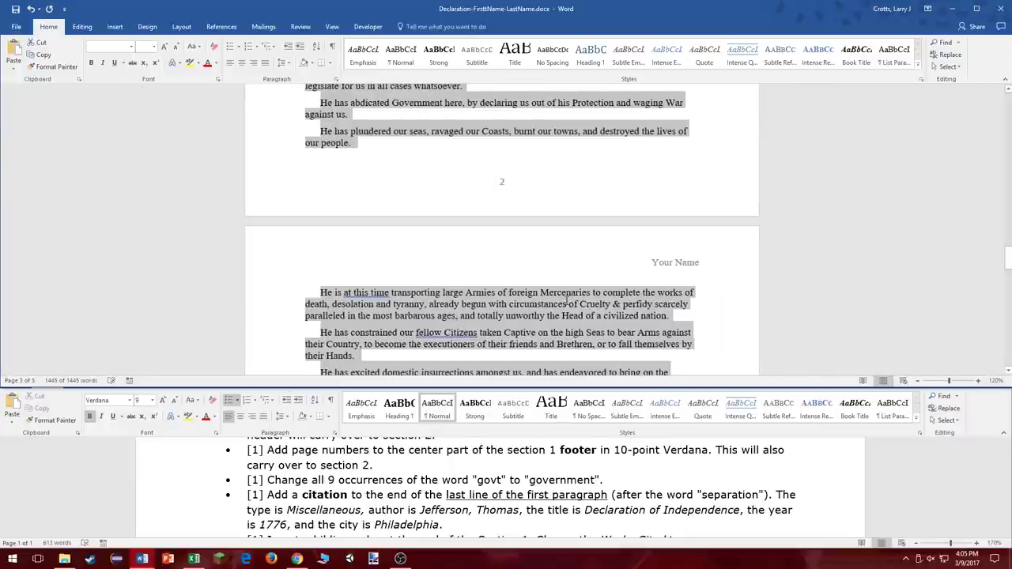
Place the cursor after 'separation.' and start adding a new source from References > Insert Citation.
{"action": "left_click", "coordinate": [568, 305]}
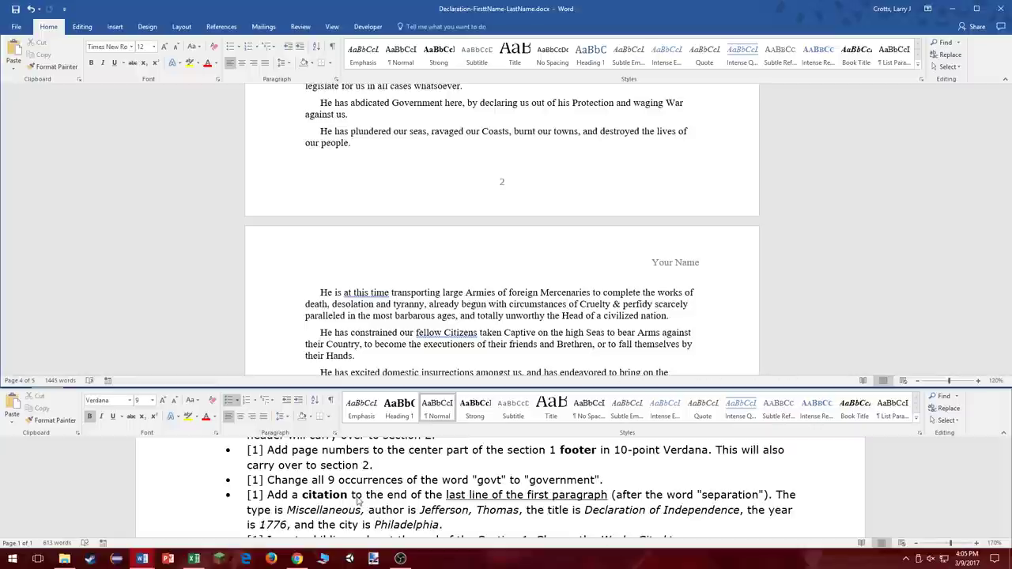
{"action": "scroll", "coordinate": [383, 224], "scroll_direction": "down", "scroll_amount": 3}
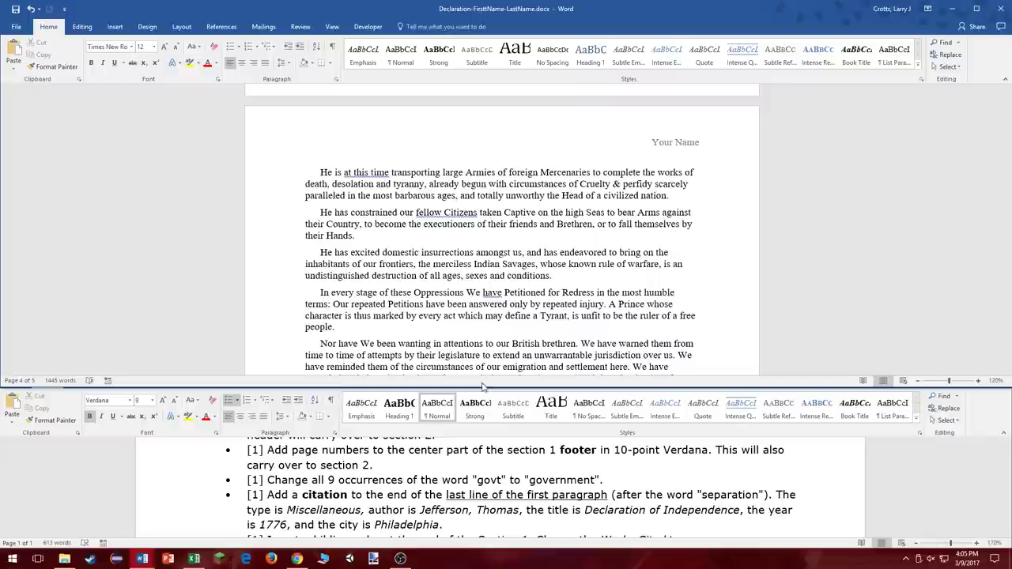
{"action": "scroll", "coordinate": [466, 229], "scroll_direction": "down", "scroll_amount": 4}
{"action": "scroll", "coordinate": [466, 230], "scroll_direction": "down", "scroll_amount": 12}
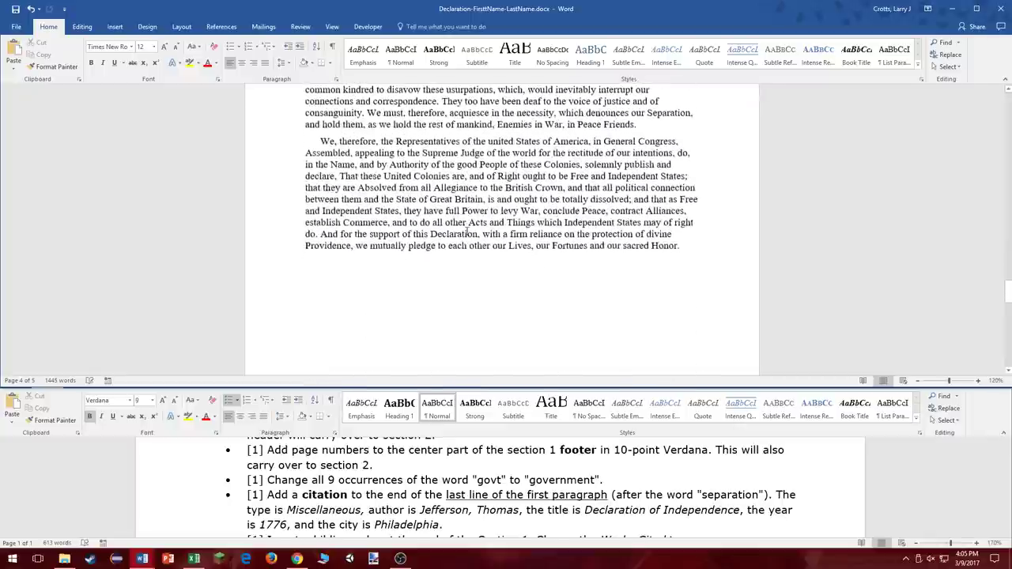
{"action": "scroll", "coordinate": [474, 192], "scroll_direction": "up", "scroll_amount": 20}
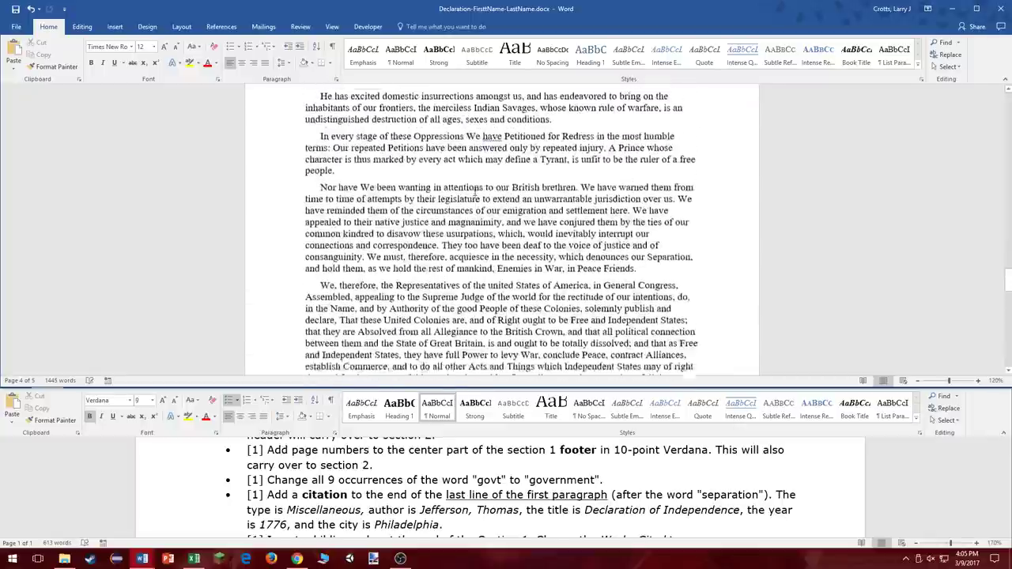
{"action": "scroll", "coordinate": [479, 189], "scroll_direction": "up", "scroll_amount": 20}
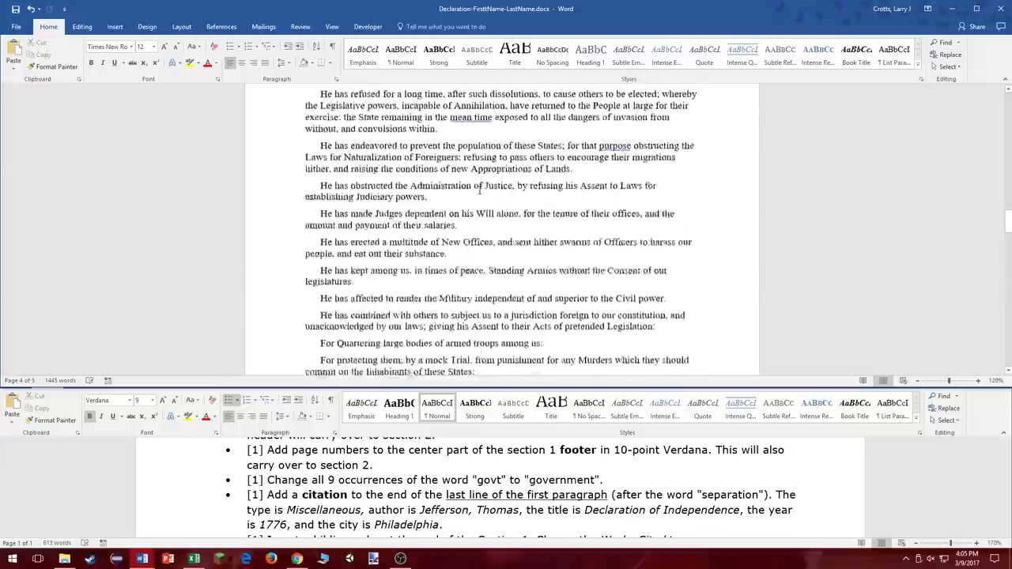
{"action": "scroll", "coordinate": [624, 342], "scroll_direction": "up", "scroll_amount": 10}
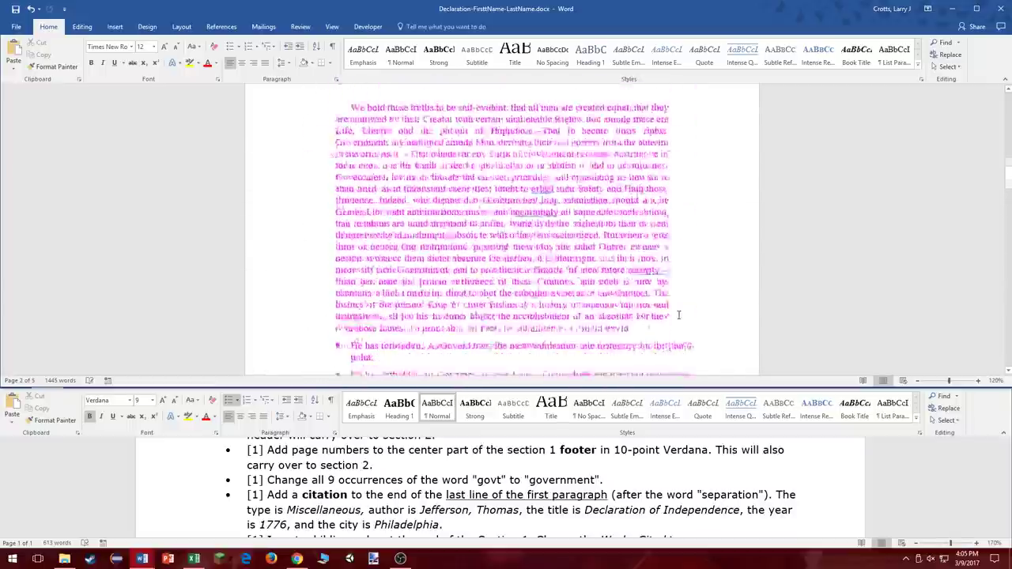
{"action": "left_click", "coordinate": [395, 345]}
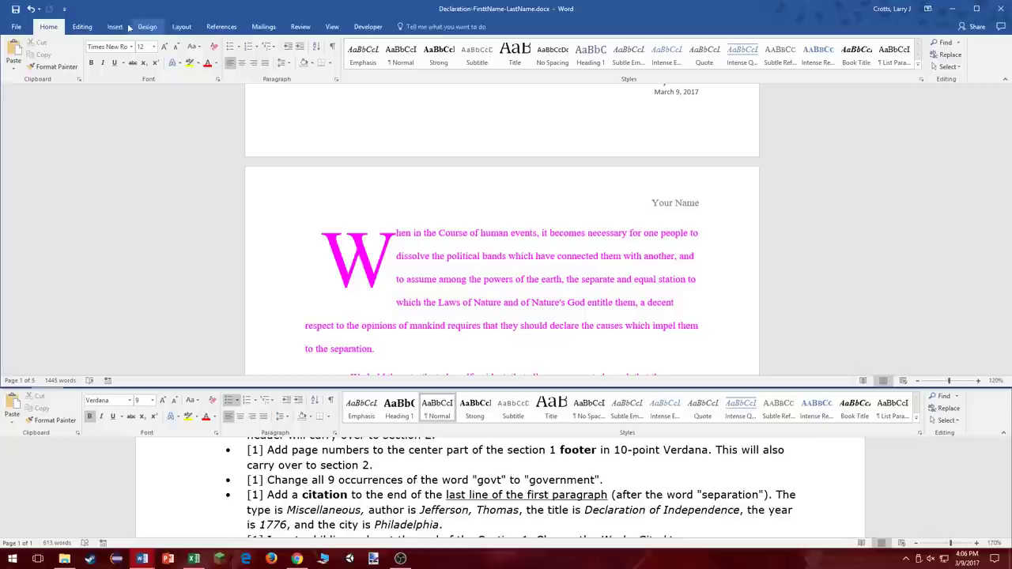
{"action": "left_click", "coordinate": [230, 30]}
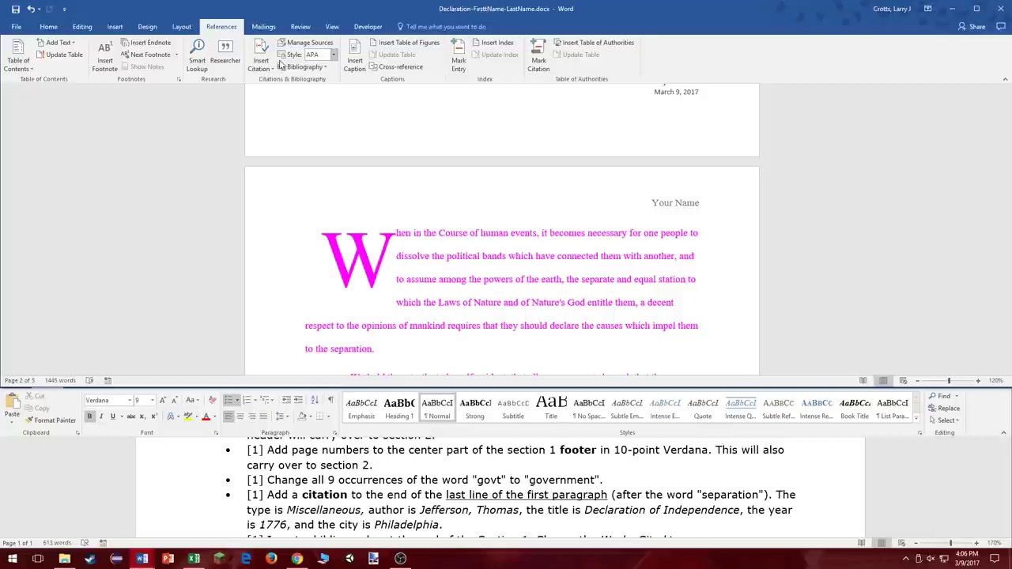
{"action": "left_click", "coordinate": [257, 67]}
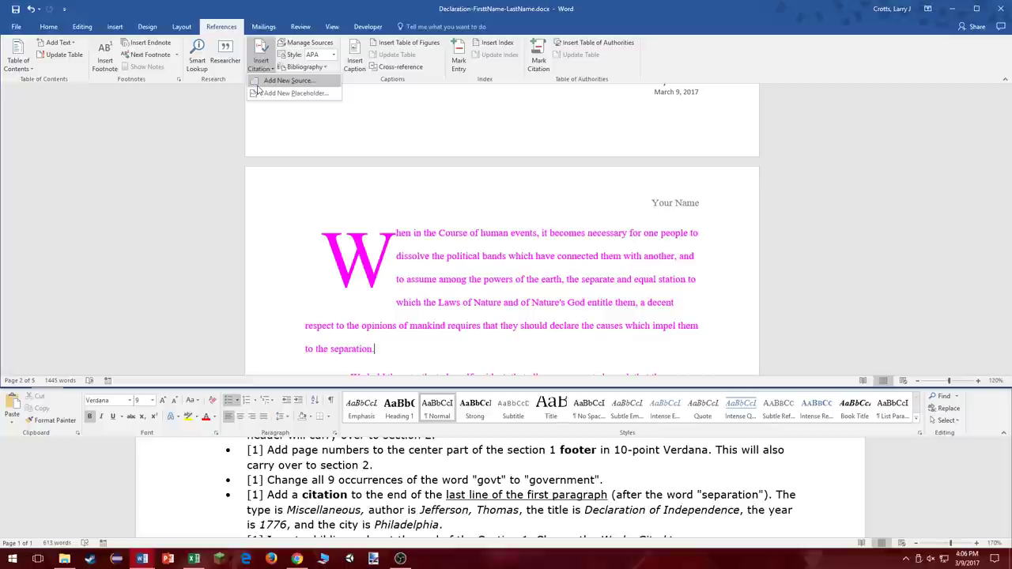
{"action": "left_click", "coordinate": [257, 84]}
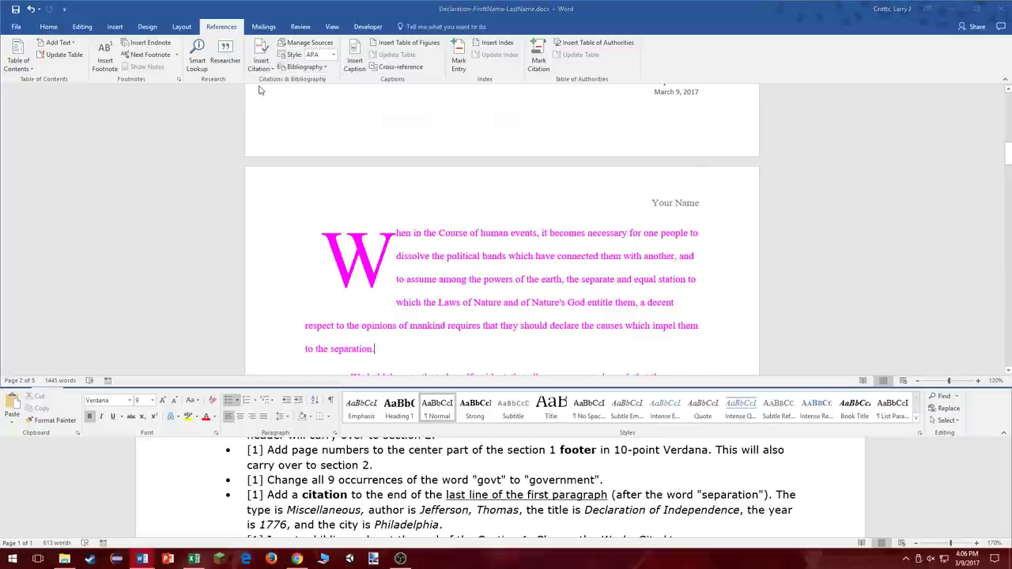
Create a Miscellaneous source by 'Jefferson, Thomas' titled 'Declaration of Independence' (1776, Philadelphia) and insert it.
{"action": "left_click", "coordinate": [460, 136]}
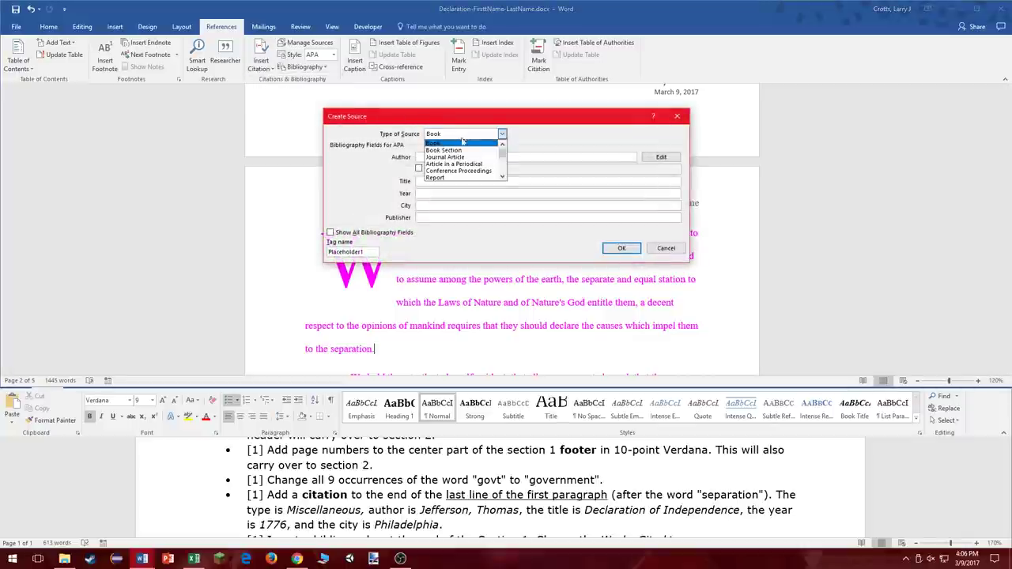
{"action": "scroll", "coordinate": [461, 158], "scroll_direction": "down", "scroll_amount": 4}
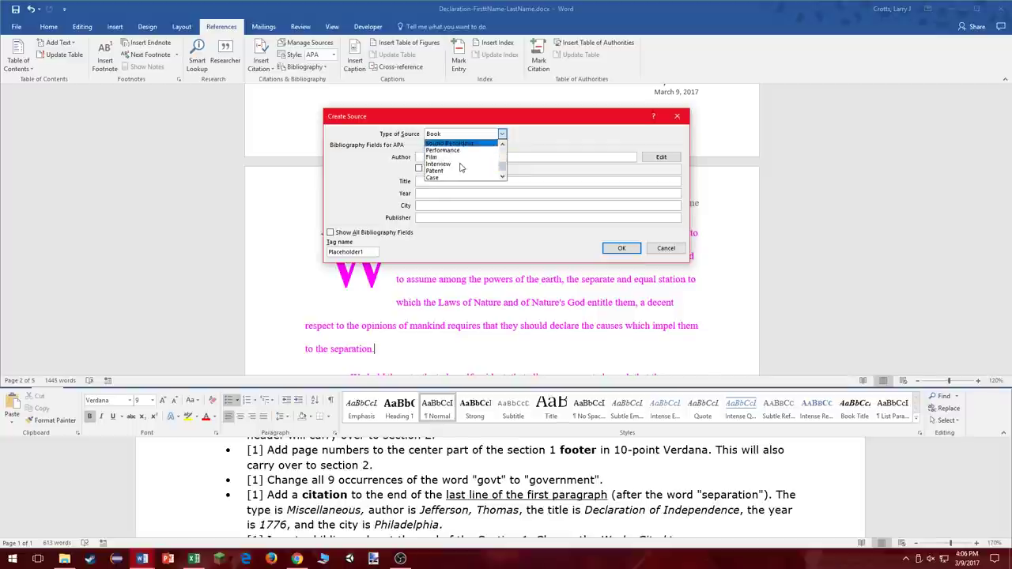
{"action": "scroll", "coordinate": [461, 166], "scroll_direction": "down", "scroll_amount": 1}
{"action": "left_click", "coordinate": [463, 177]}
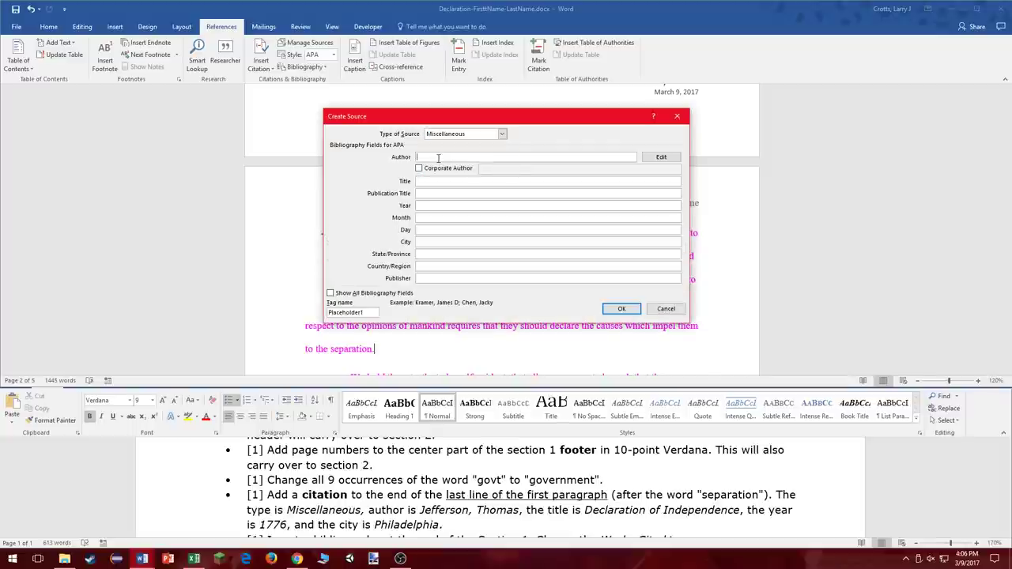
{"action": "left_click", "coordinate": [438, 157]}
{"action": "type", "text": "Jefferson, Th"}
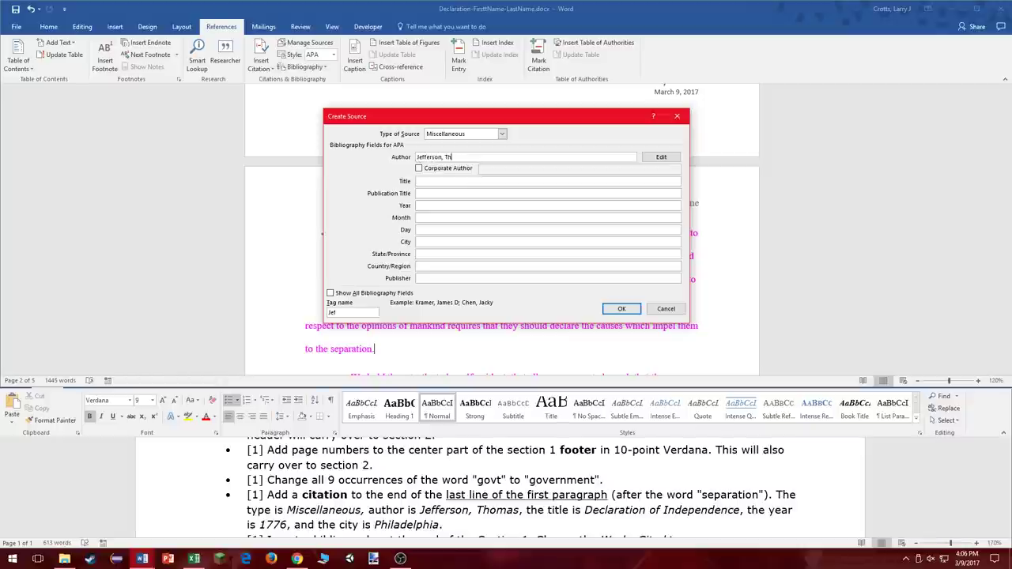
{"action": "type", "text": "omas"}
{"action": "key", "text": "Tab"}
{"action": "key", "text": "Tab"}
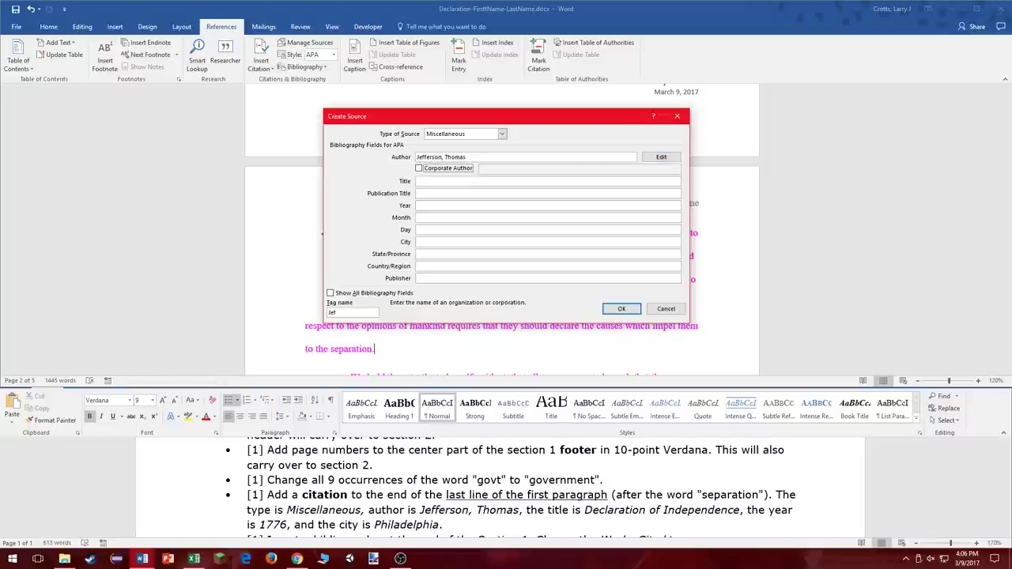
{"action": "key", "text": "Tab"}
{"action": "type", "text": "Declara"}
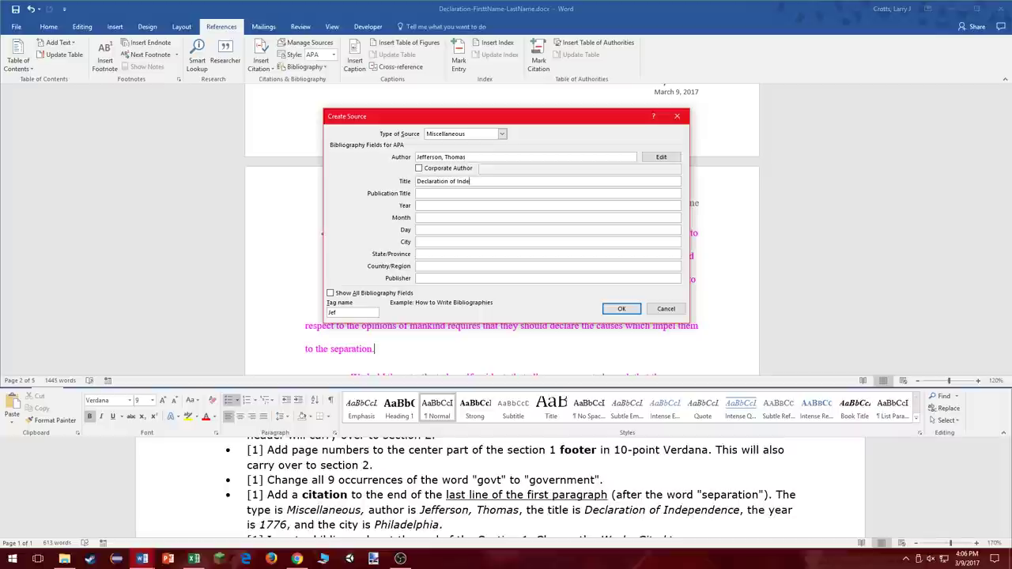
{"action": "type", "text": "tion of Independence"}
{"action": "key", "text": "Tab"}
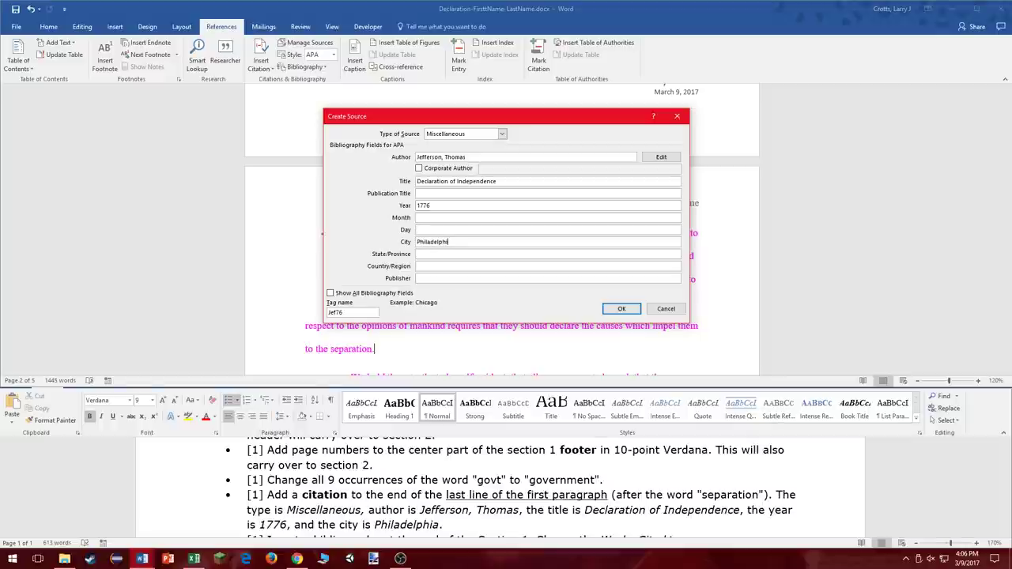
{"action": "left_click", "coordinate": [622, 308]}
Insert a Works Cited bibliography listing the Jefferson source at the end of section 1.
{"action": "scroll", "coordinate": [445, 513], "scroll_direction": "down", "scroll_amount": 1}
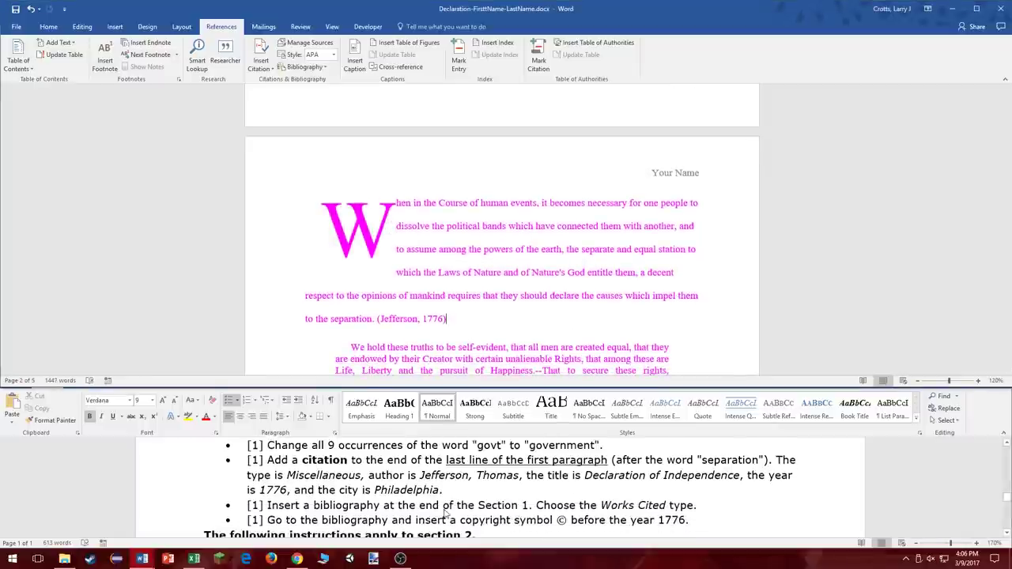
{"action": "scroll", "coordinate": [445, 513], "scroll_direction": "down", "scroll_amount": 3}
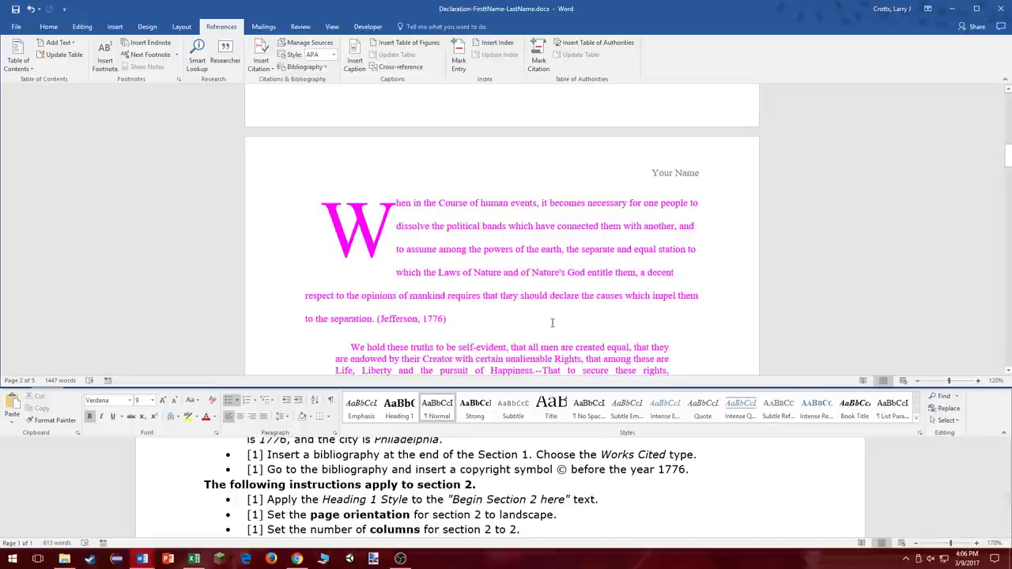
{"action": "scroll", "coordinate": [541, 294], "scroll_direction": "down", "scroll_amount": 15}
{"action": "scroll", "coordinate": [541, 294], "scroll_direction": "down", "scroll_amount": 18}
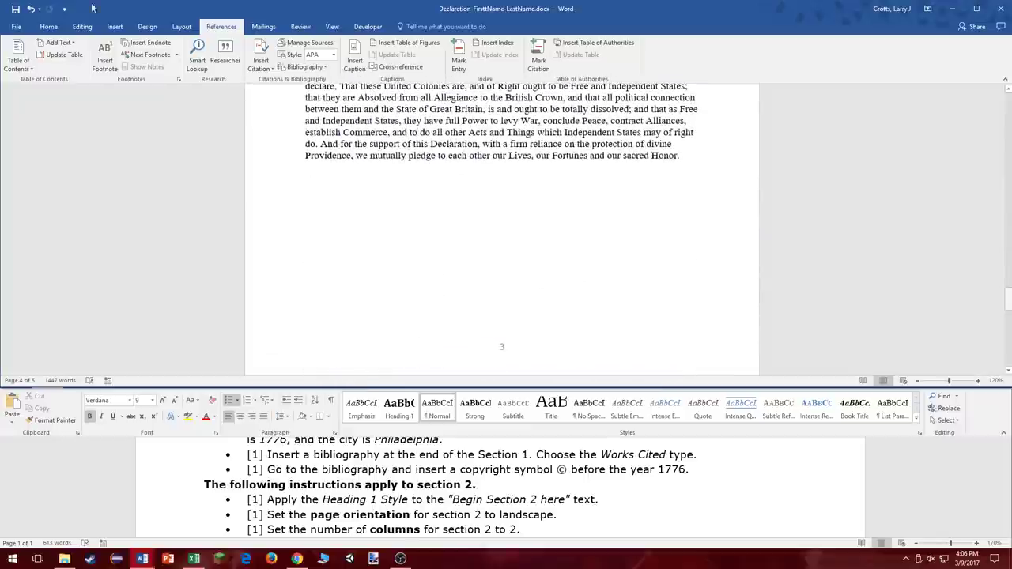
{"action": "left_click", "coordinate": [17, 68]}
{"action": "left_click", "coordinate": [17, 71]}
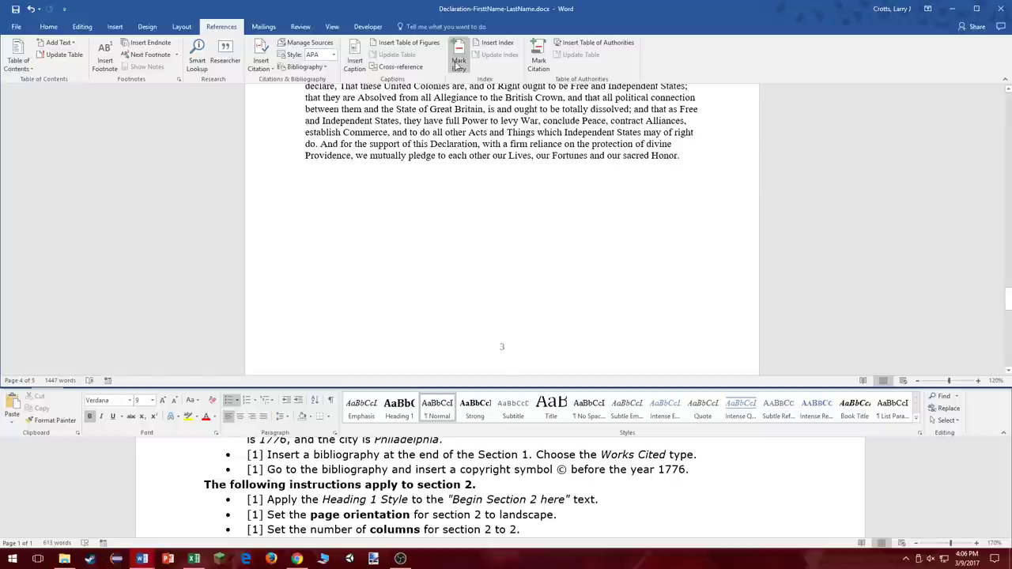
{"action": "left_click", "coordinate": [319, 67]}
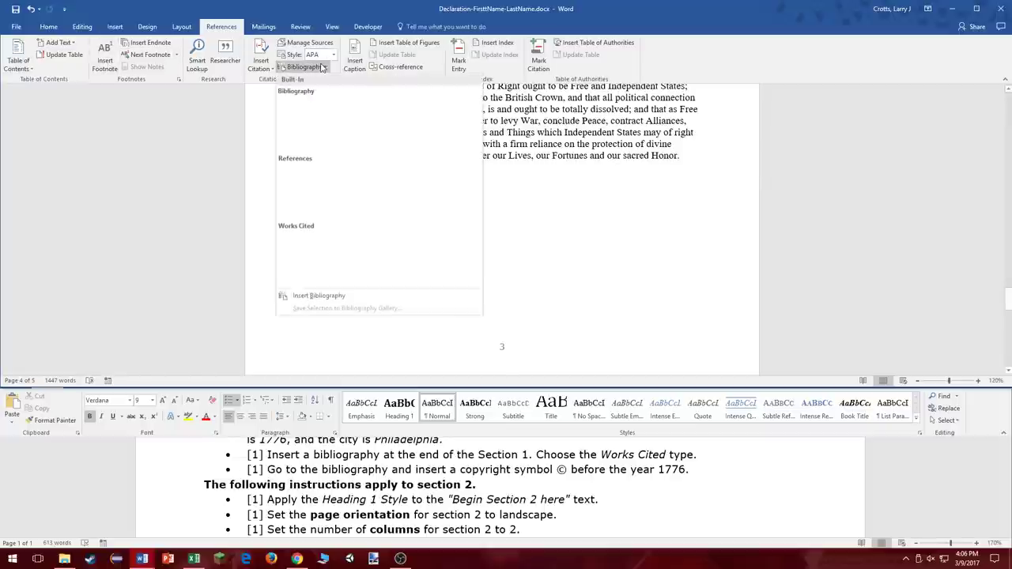
{"action": "left_click", "coordinate": [328, 254]}
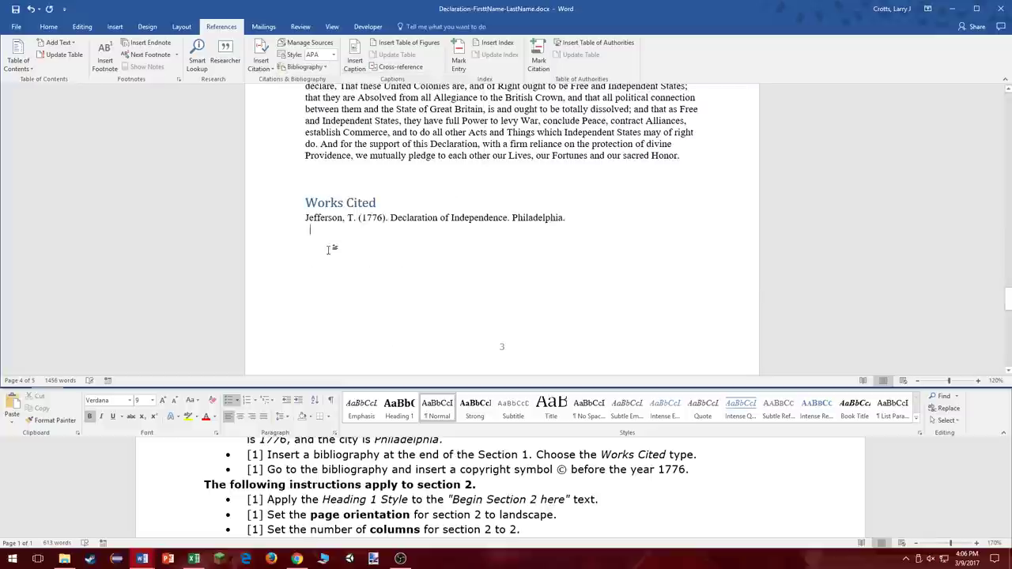
{"action": "scroll", "coordinate": [407, 219], "scroll_direction": "down", "scroll_amount": 7}
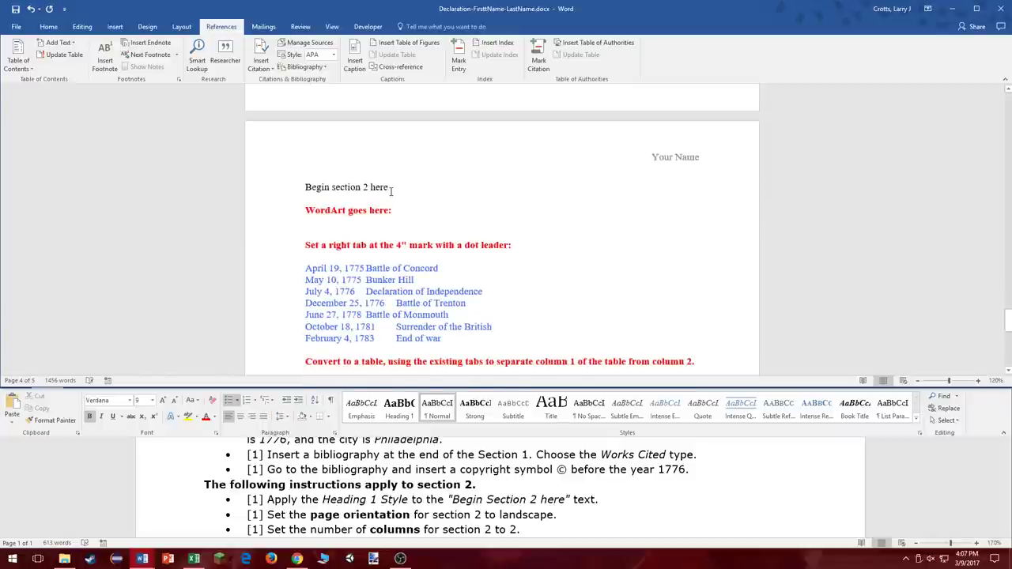
Apply the Heading 1 style to the 'Begin section 2 here' line.
{"action": "scroll", "coordinate": [415, 482], "scroll_direction": "down", "scroll_amount": 1}
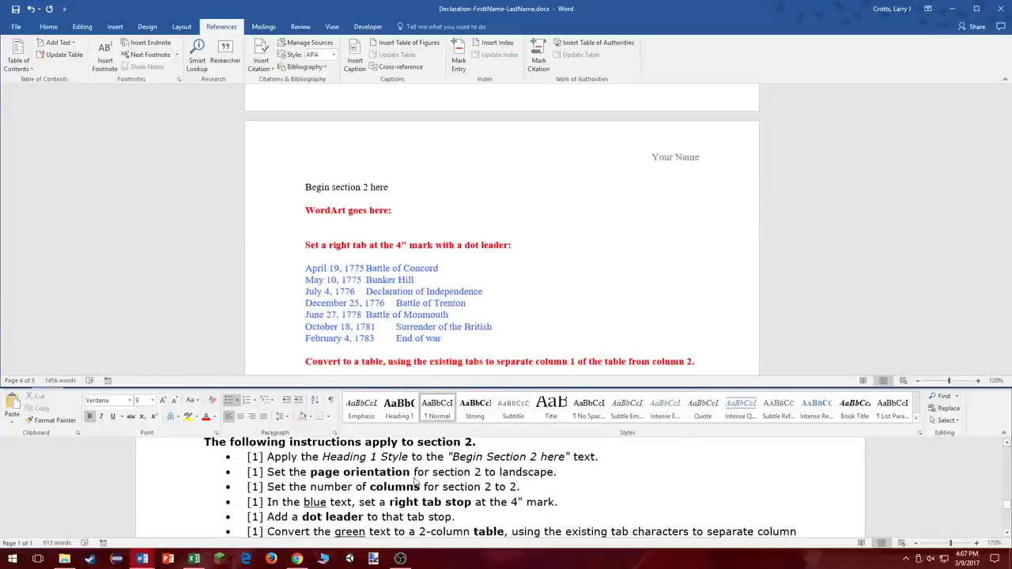
{"action": "left_click_drag", "start_coordinate": [427, 188], "coordinate": [326, 193]}
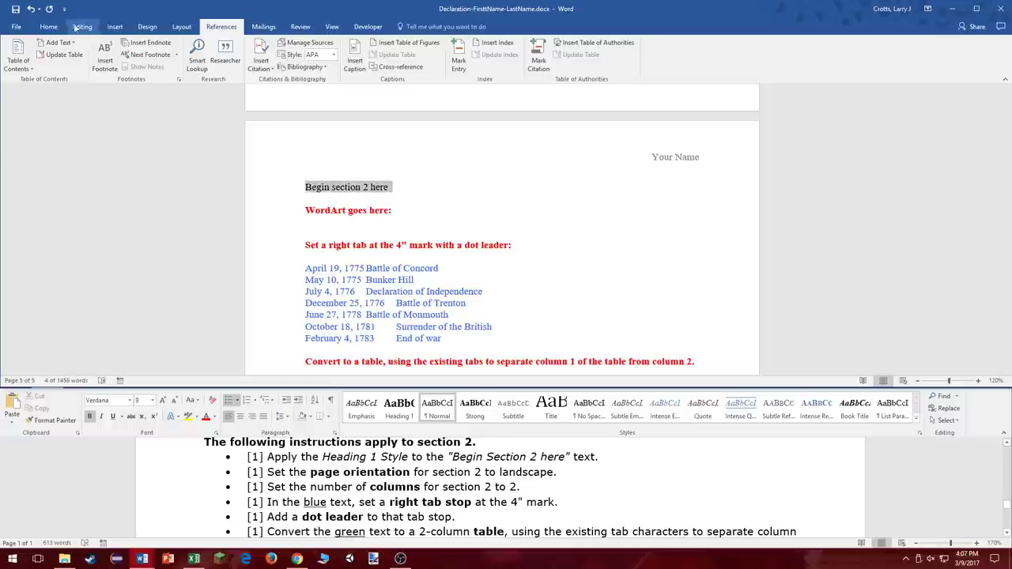
{"action": "left_click", "coordinate": [48, 26]}
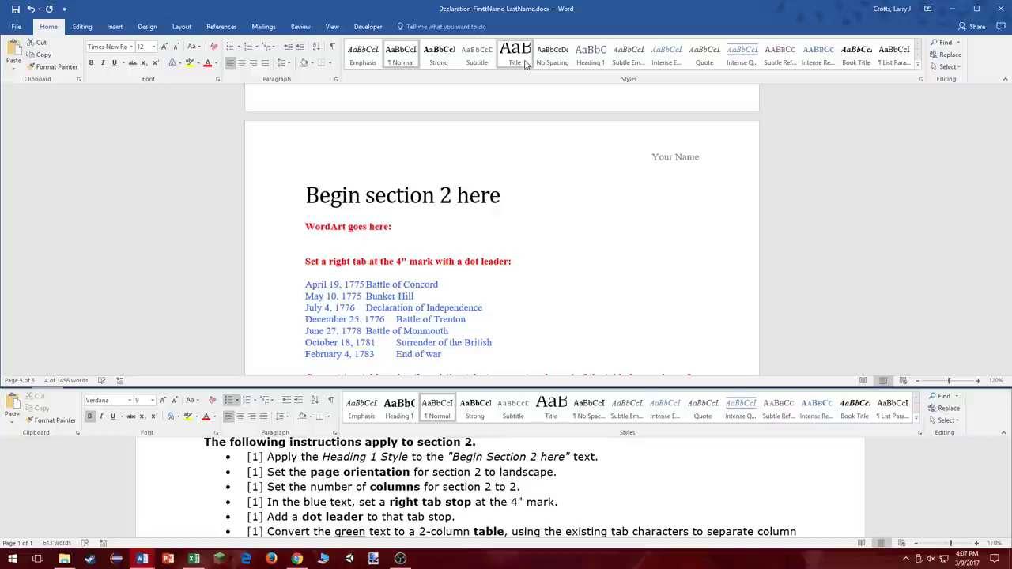
{"action": "left_click", "coordinate": [590, 55]}
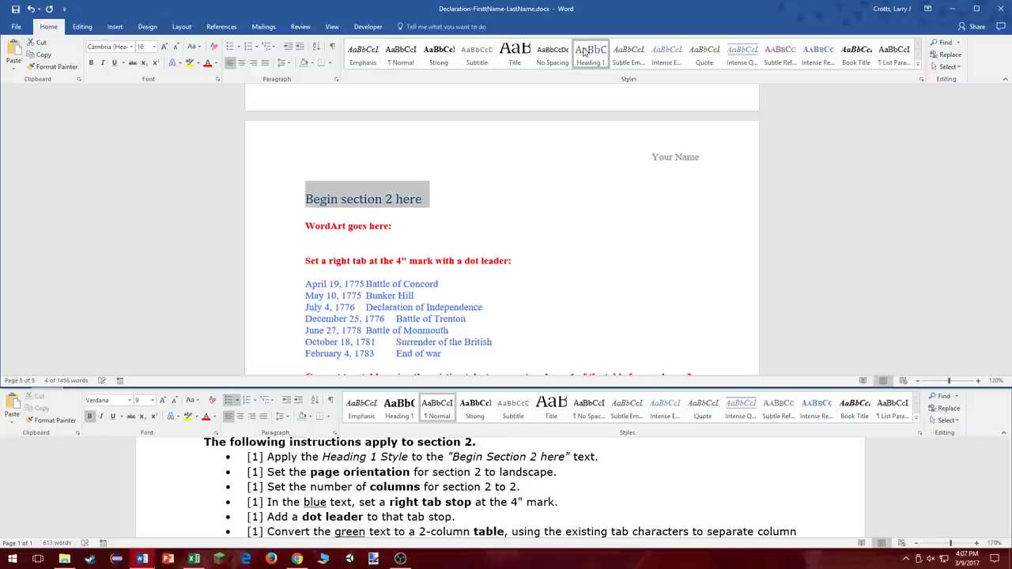
{"action": "left_click", "coordinate": [451, 338]}
Change section 2 to landscape orientation.
{"action": "left_click_drag", "start_coordinate": [307, 199], "coordinate": [365, 285]}
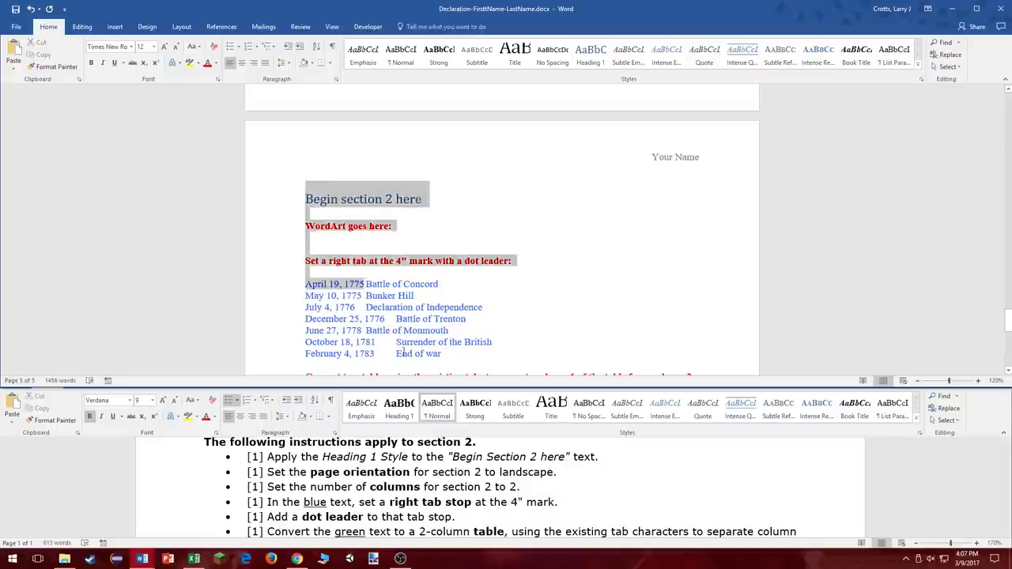
{"action": "scroll", "coordinate": [365, 285], "scroll_direction": "up", "scroll_amount": 5}
{"action": "scroll", "coordinate": [514, 189], "scroll_direction": "up", "scroll_amount": 5}
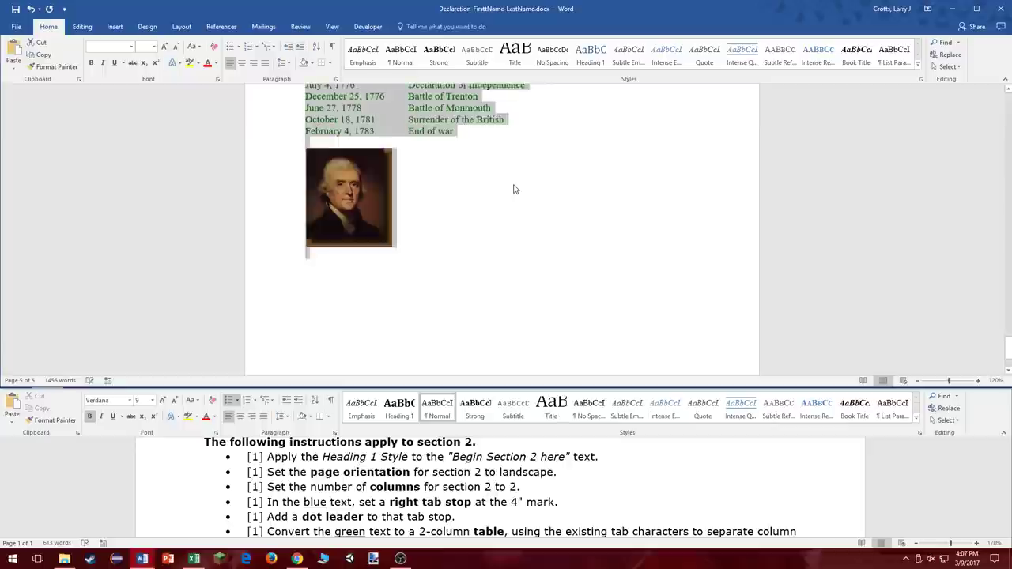
{"action": "left_click", "coordinate": [182, 27]}
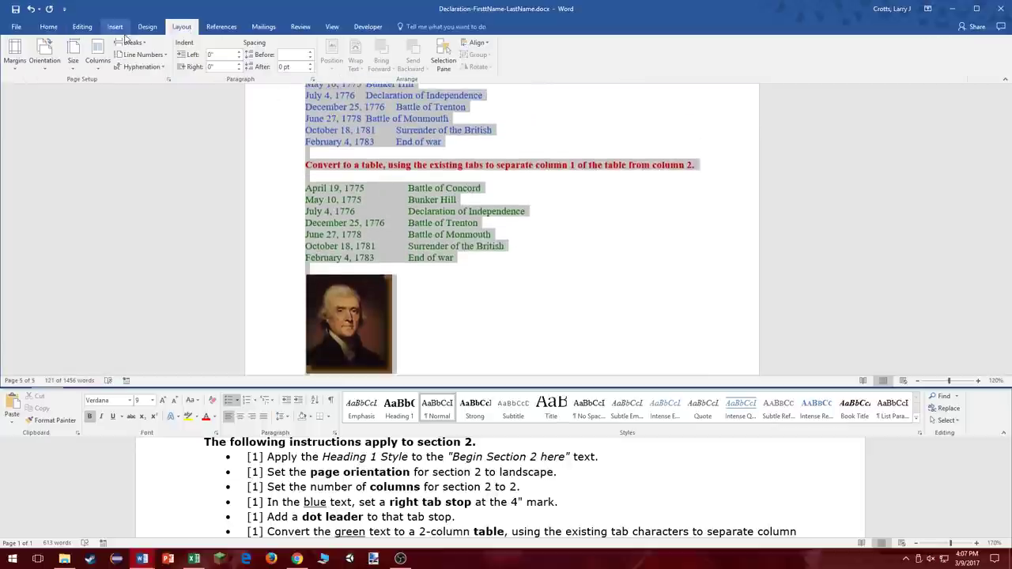
{"action": "left_click", "coordinate": [44, 55]}
{"action": "left_click", "coordinate": [73, 110]}
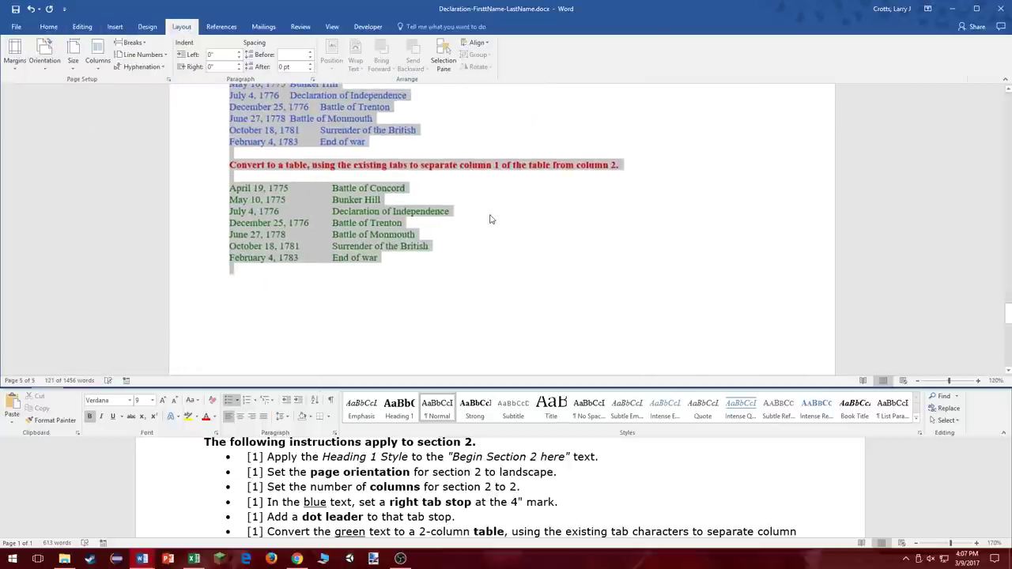
{"action": "left_click", "coordinate": [488, 214]}
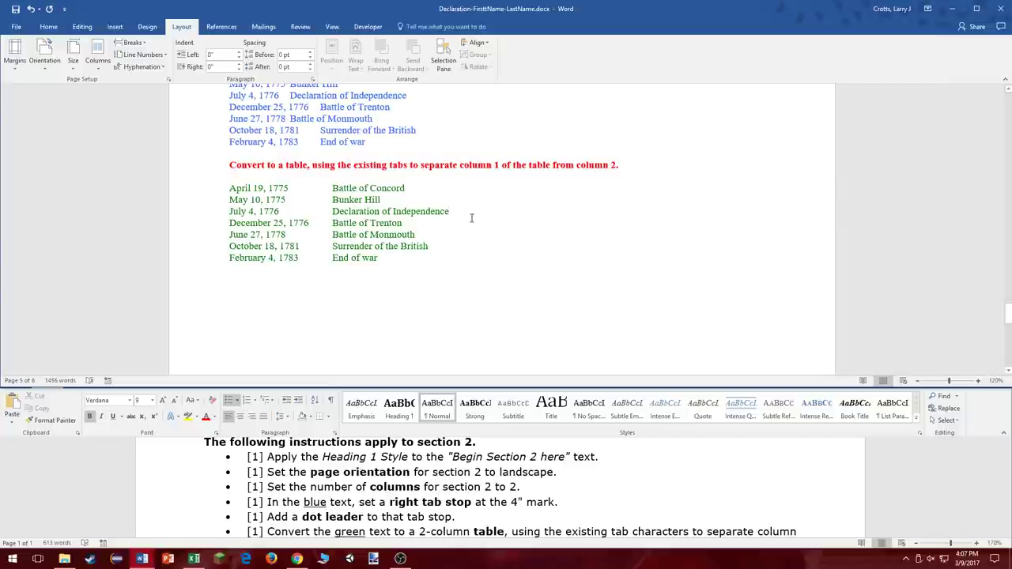
Split section 2, from 'WordArt goes here' to 'End of war', into two columns.
{"action": "scroll", "coordinate": [471, 219], "scroll_direction": "up", "scroll_amount": 2}
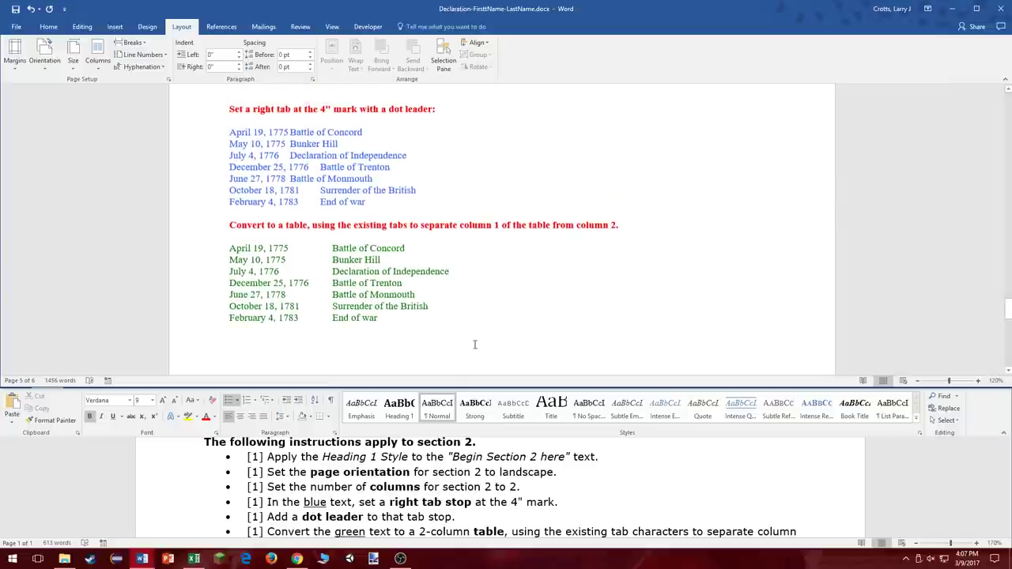
{"action": "left_click_drag", "start_coordinate": [475, 345], "coordinate": [214, 148]}
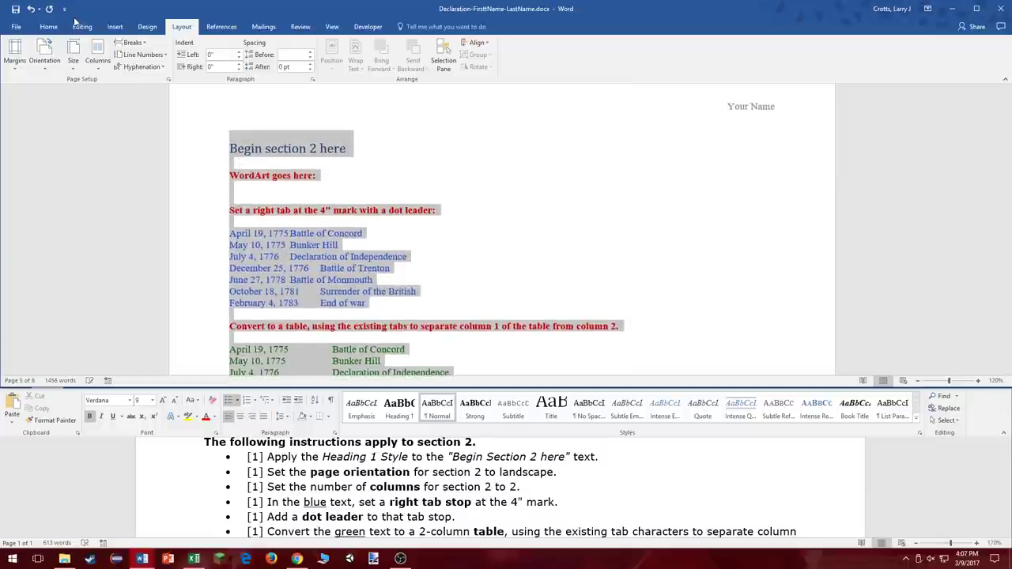
{"action": "left_click", "coordinate": [98, 57]}
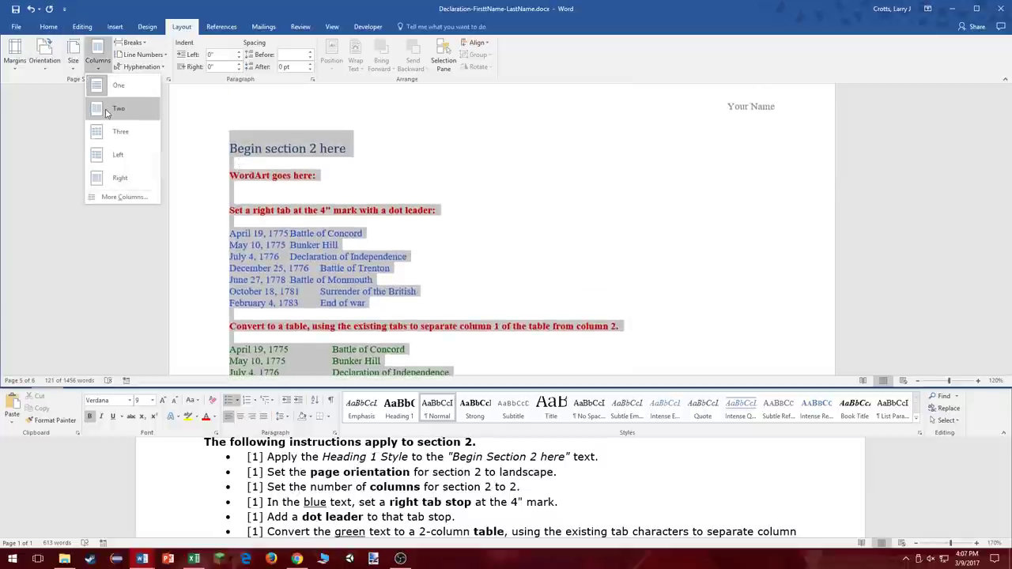
{"action": "left_click", "coordinate": [102, 108]}
{"action": "left_click", "coordinate": [479, 185]}
{"action": "scroll", "coordinate": [479, 185], "scroll_direction": "down", "scroll_amount": 2}
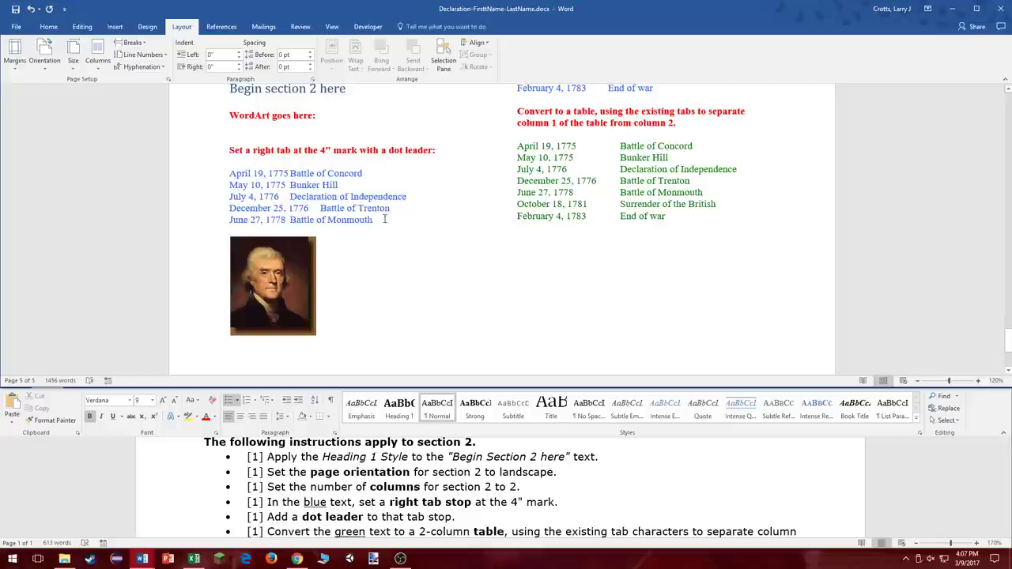
Set the blue date lines' default tab stops to 0.7".
{"action": "left_click_drag", "start_coordinate": [387, 221], "coordinate": [231, 173]}
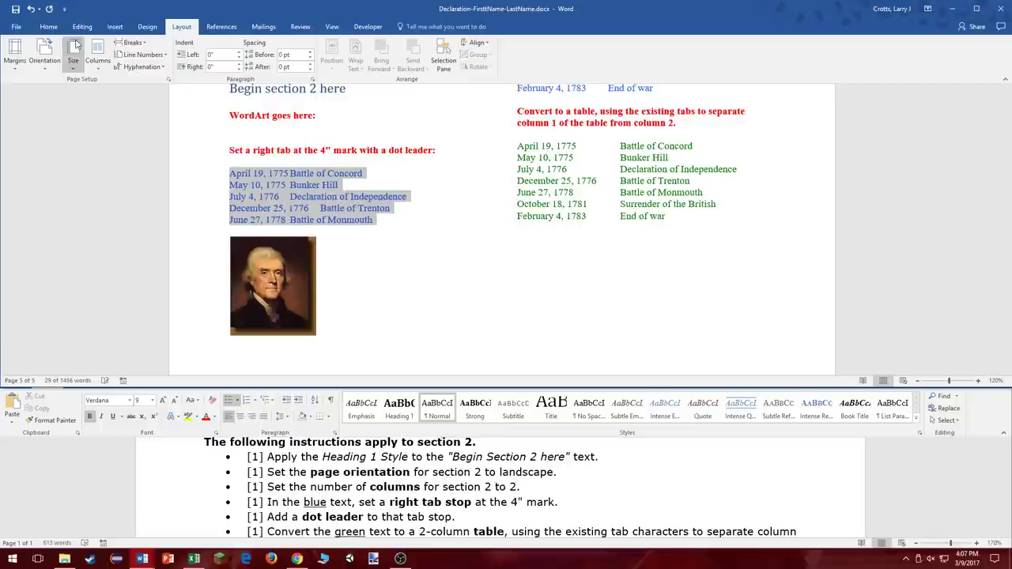
{"action": "right_click", "coordinate": [289, 210]}
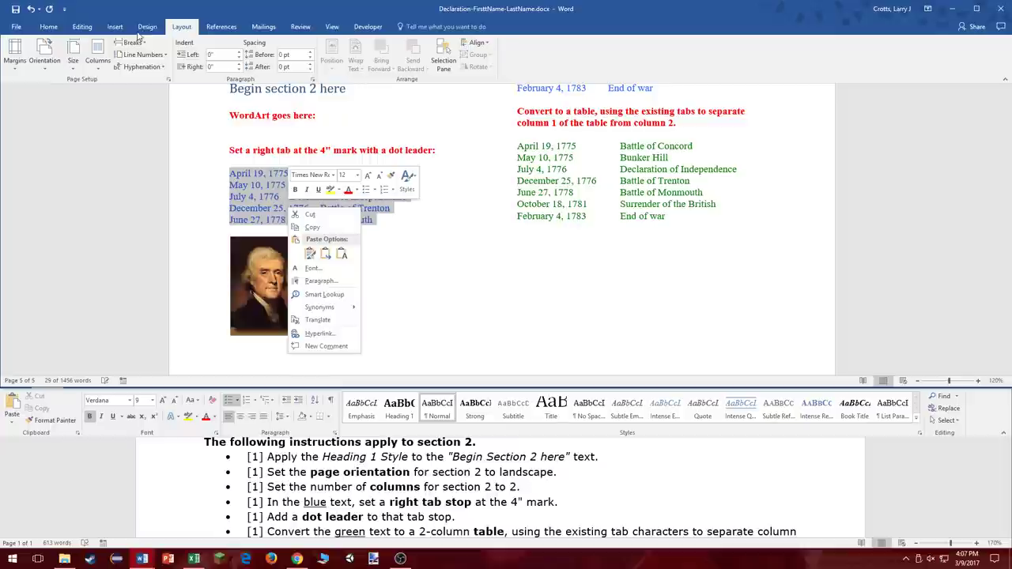
{"action": "left_click", "coordinate": [320, 281]}
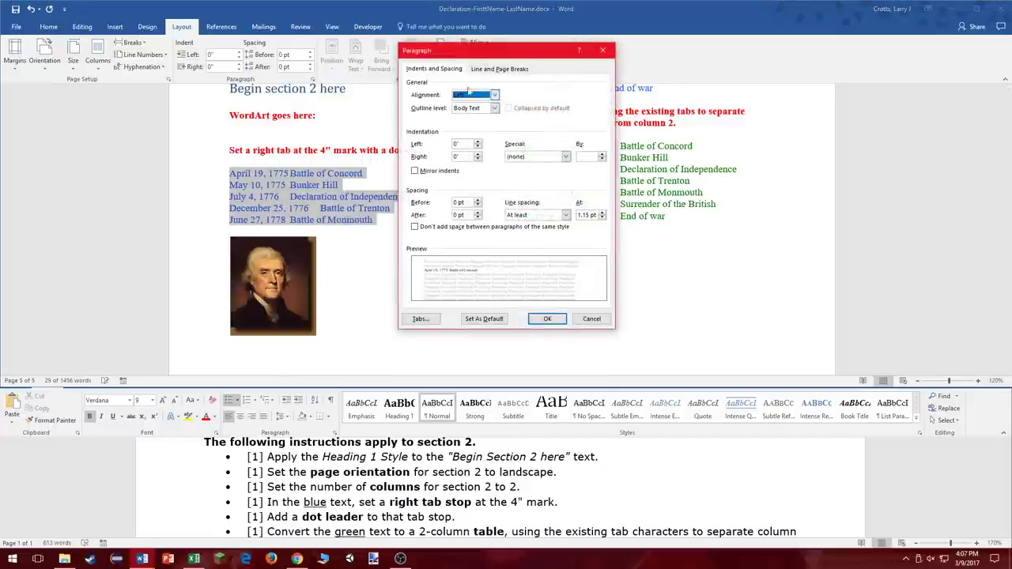
{"action": "left_click", "coordinate": [480, 69]}
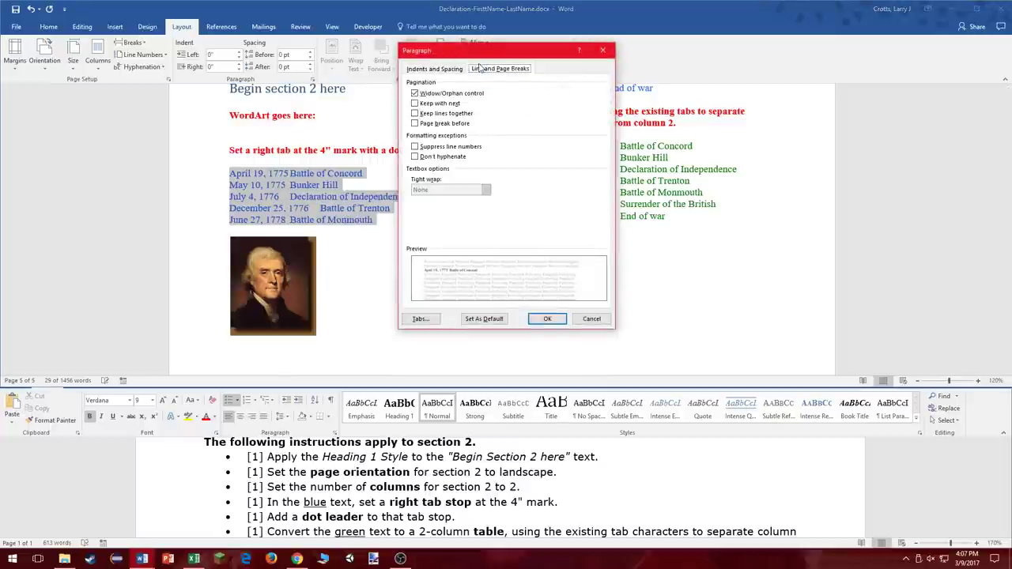
{"action": "left_click", "coordinate": [436, 70]}
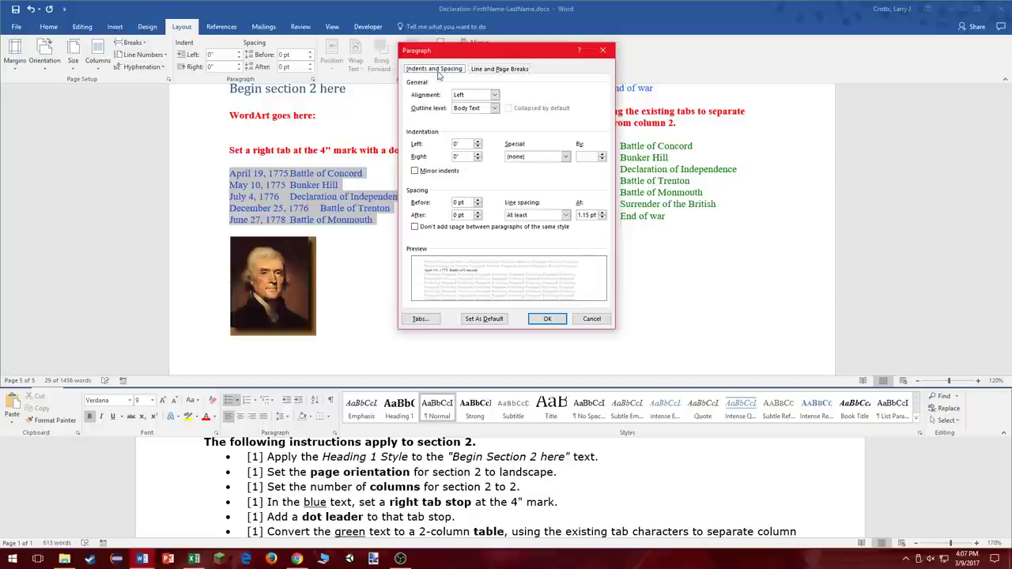
{"action": "left_click", "coordinate": [423, 323]}
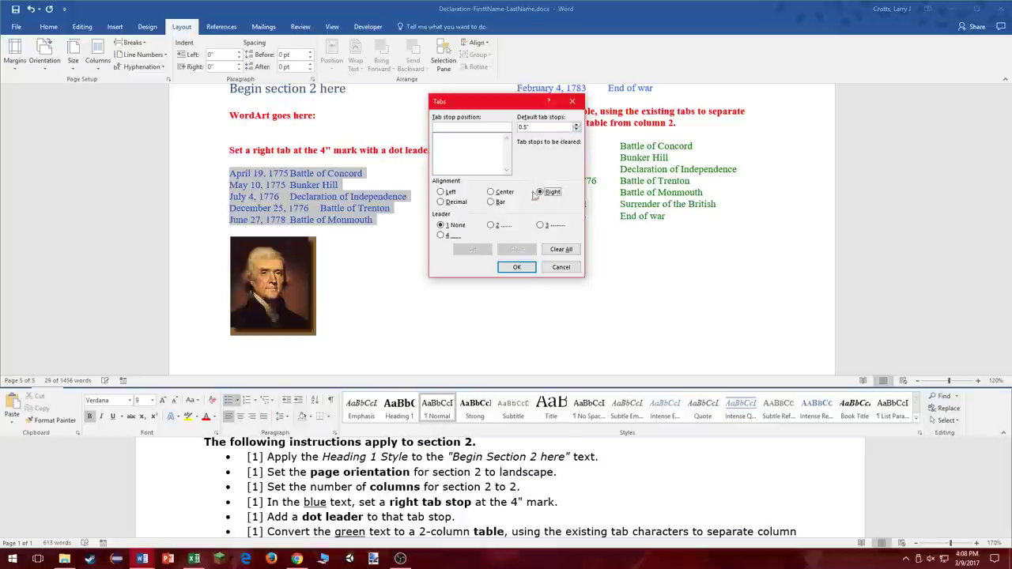
{"action": "double_click", "coordinate": [575, 126]}
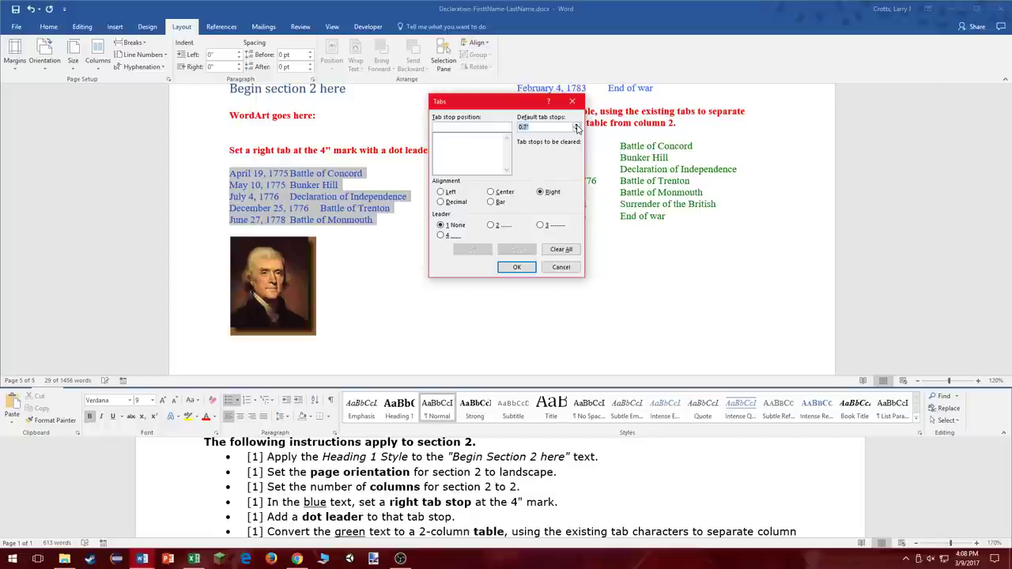
{"action": "key", "text": "Return"}
Undo the tab stop change, restoring the original date spacing.
{"action": "double_click", "coordinate": [507, 204]}
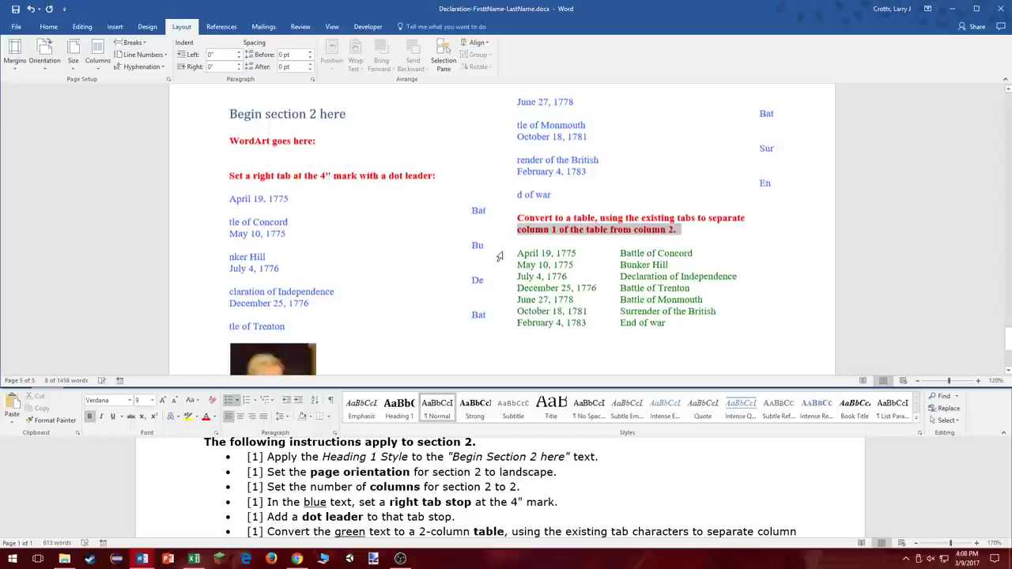
{"action": "scroll", "coordinate": [503, 252], "scroll_direction": "down", "scroll_amount": 1}
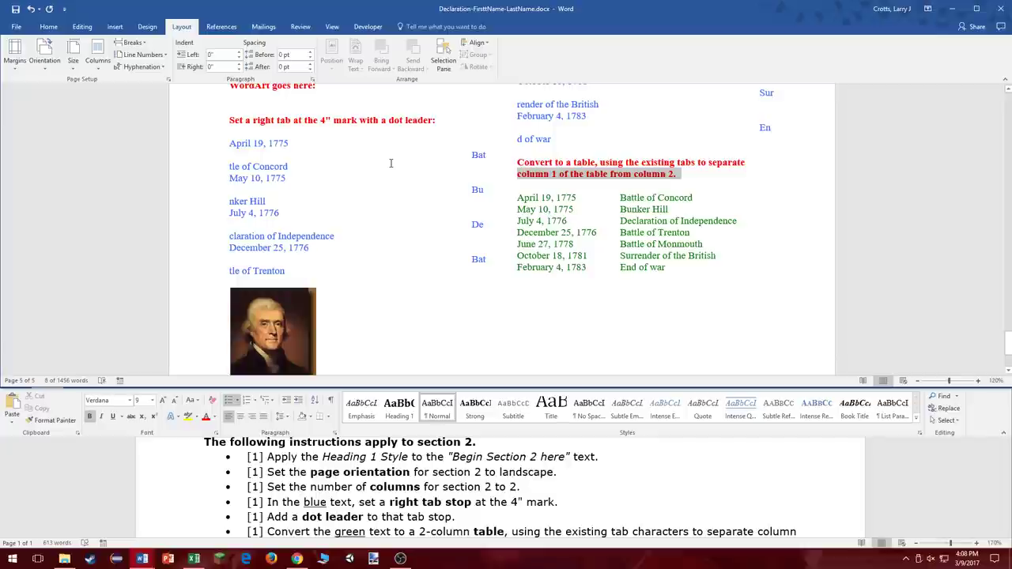
{"action": "key", "text": "ctrl+z"}
{"action": "scroll", "coordinate": [391, 166], "scroll_direction": "up", "scroll_amount": 2}
Add a right-aligned tab stop at 4" to the selected blue lines.
{"action": "right_click", "coordinate": [322, 231]}
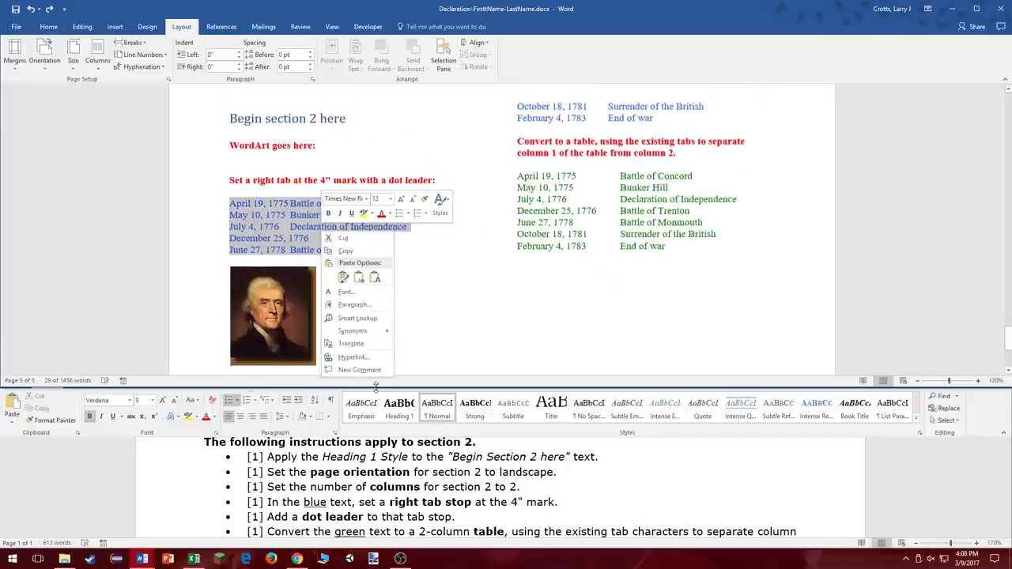
{"action": "left_click", "coordinate": [353, 305]}
{"action": "left_click", "coordinate": [500, 69]}
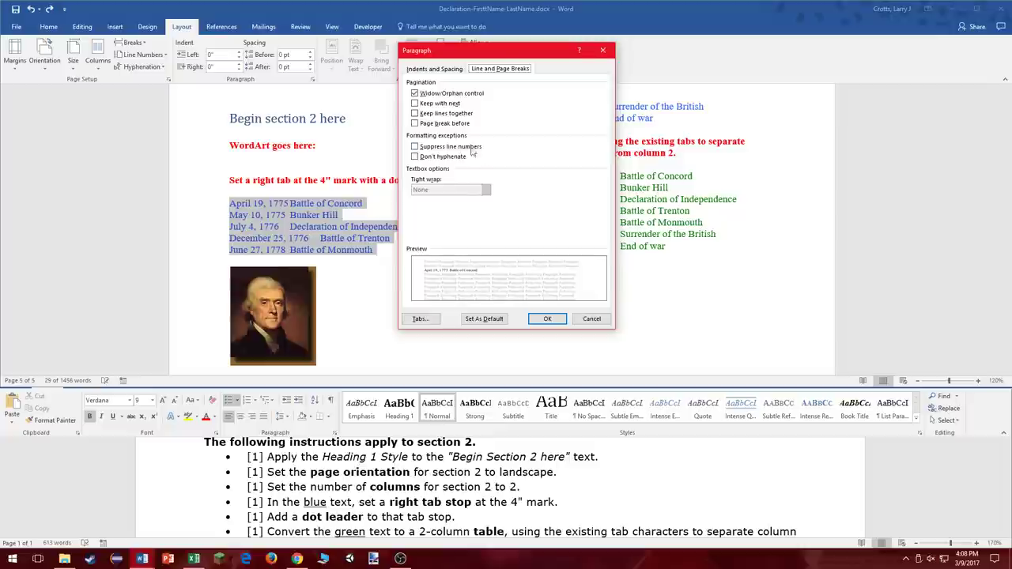
{"action": "left_click", "coordinate": [420, 318]}
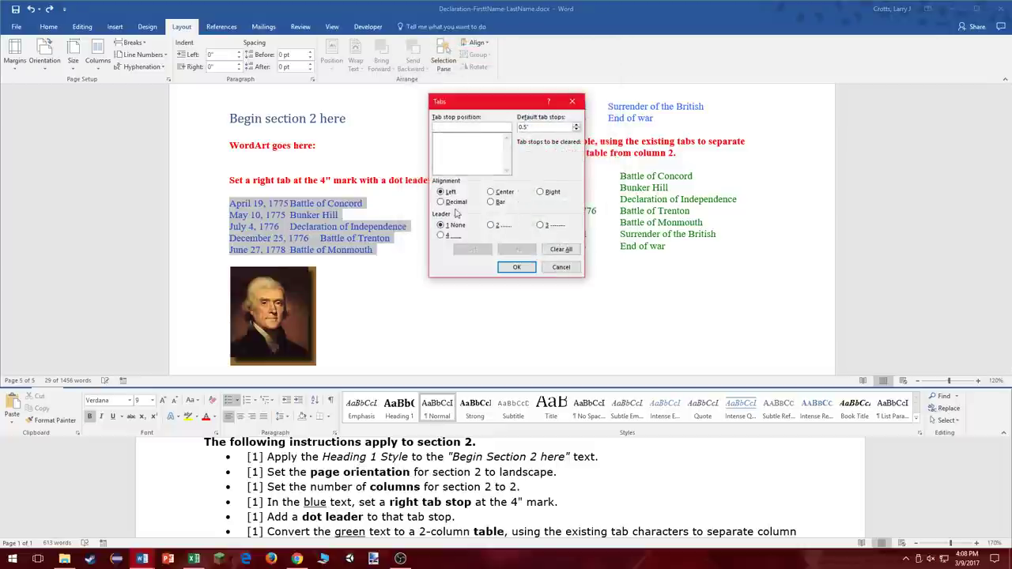
{"action": "left_click", "coordinate": [541, 192]}
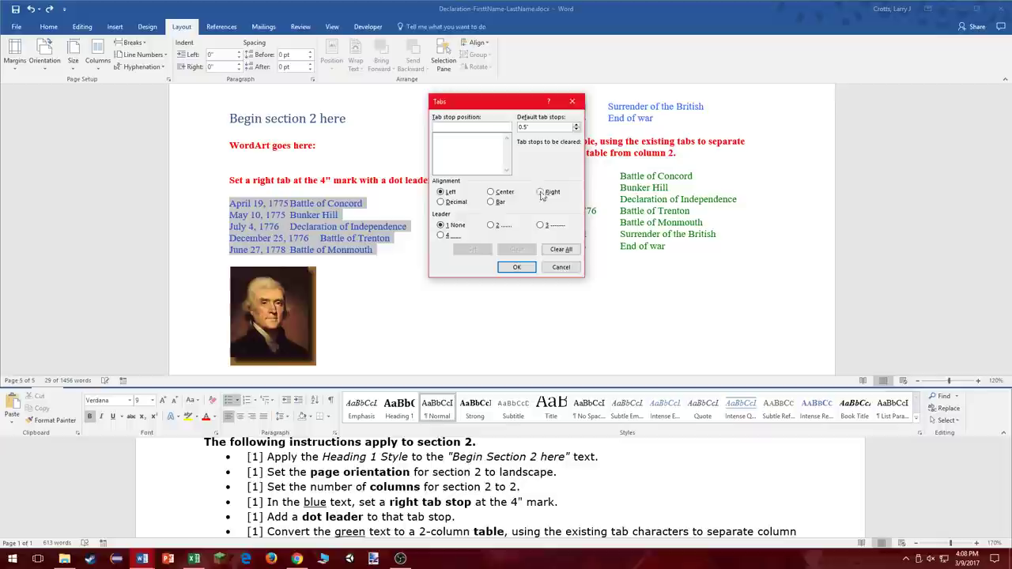
{"action": "left_click", "coordinate": [497, 125]}
{"action": "type", "text": "4"}
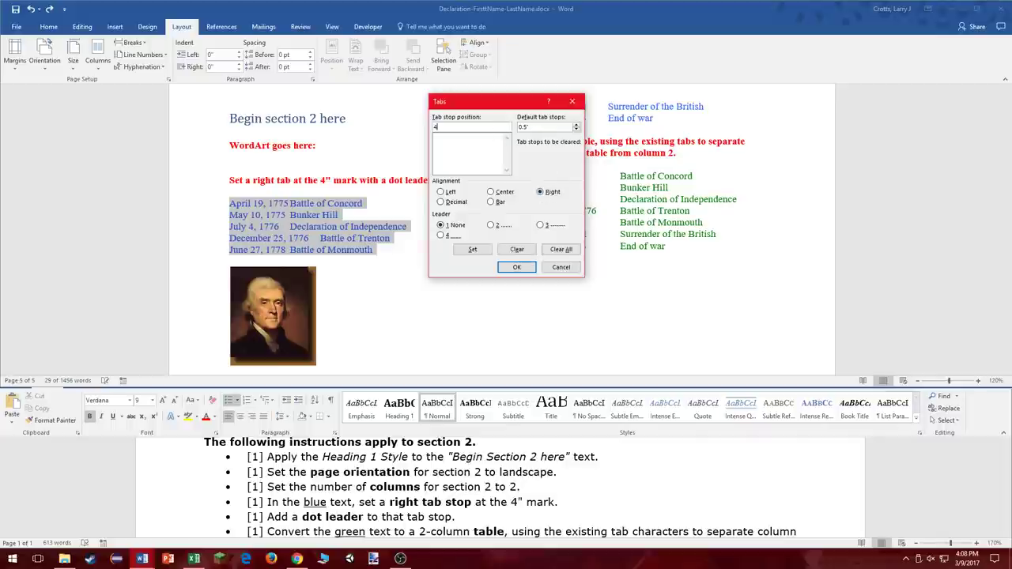
{"action": "key", "text": "Return"}
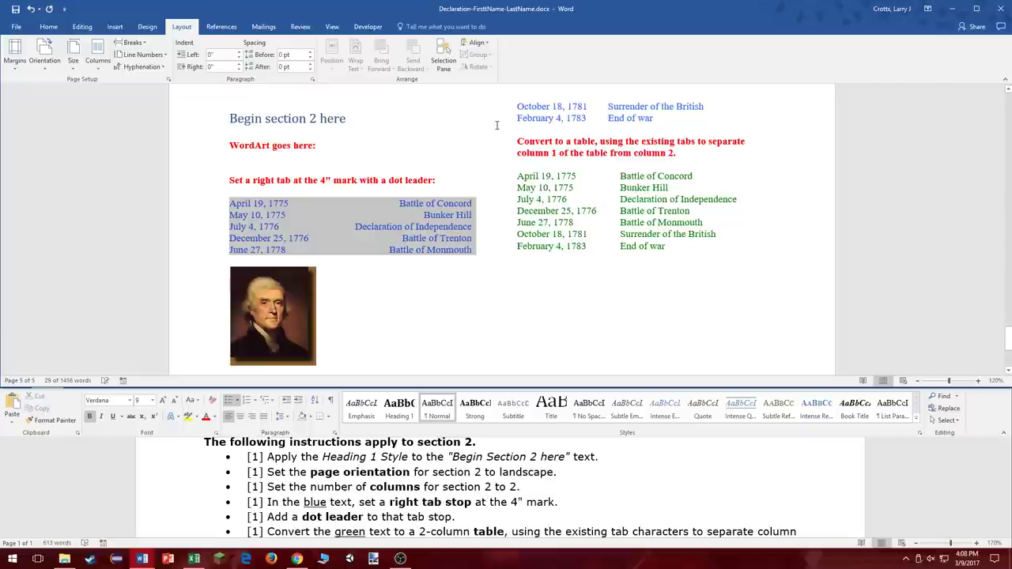
{"action": "scroll", "coordinate": [496, 125], "scroll_direction": "up", "scroll_amount": 1}
Apply the 4" right tab stop to the whole seven-line blue list.
{"action": "left_click_drag", "start_coordinate": [664, 179], "coordinate": [227, 264]}
{"action": "right_click", "coordinate": [257, 266]}
{"action": "left_click", "coordinate": [284, 348]}
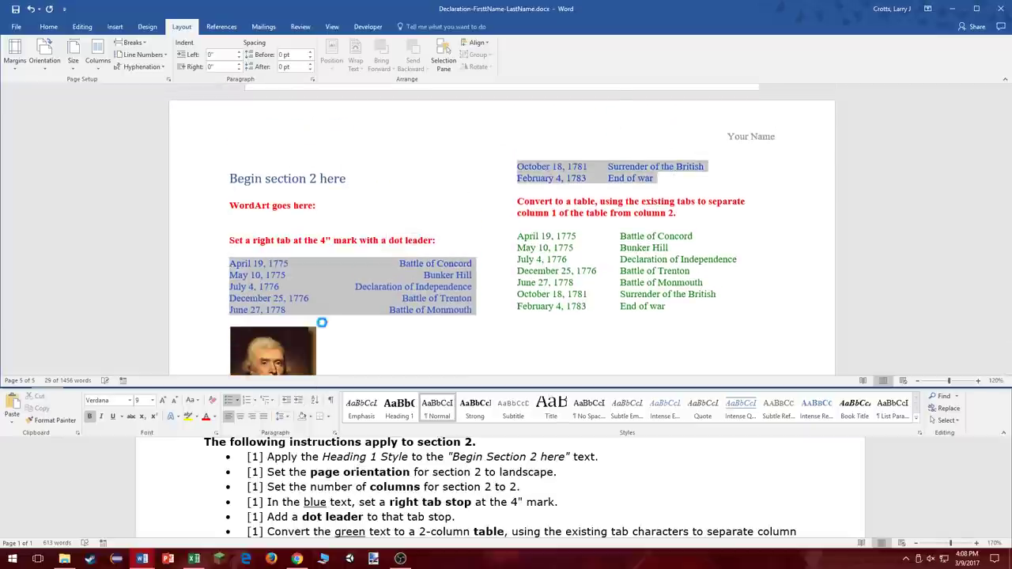
{"action": "left_click", "coordinate": [420, 318]}
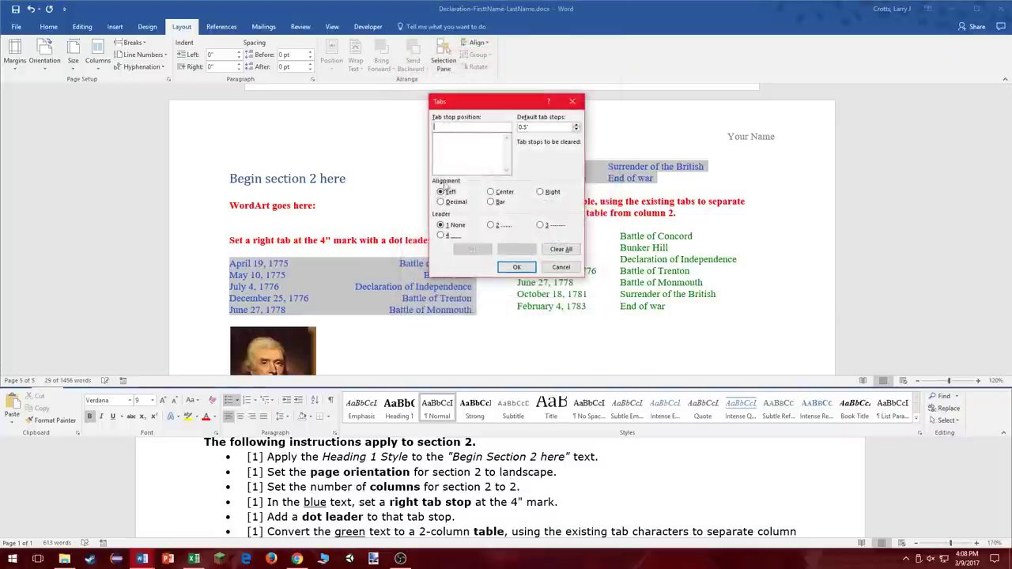
{"action": "left_click", "coordinate": [543, 192]}
{"action": "left_click", "coordinate": [475, 128]}
{"action": "type", "text": "4\""}
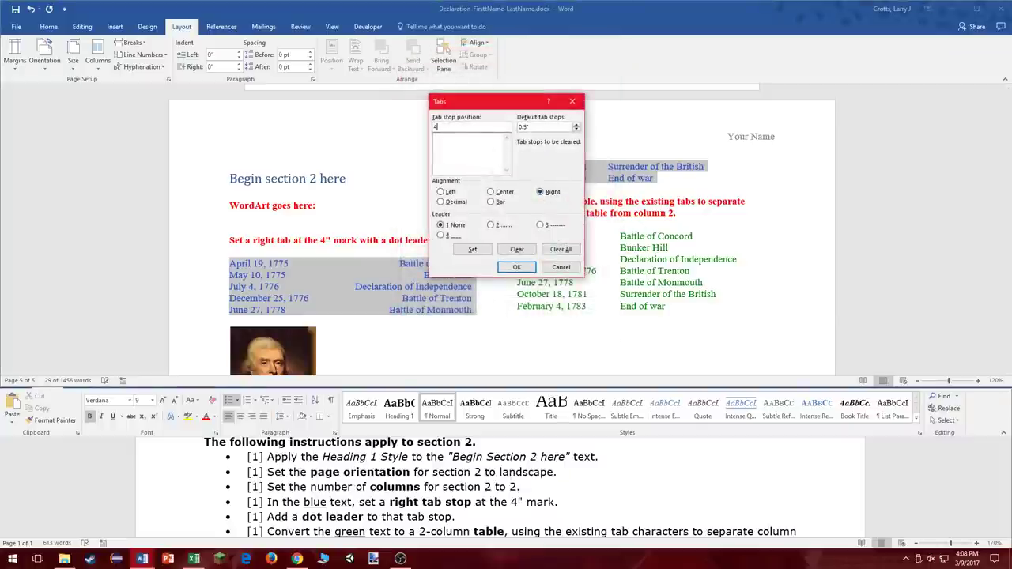
{"action": "key", "text": "Return"}
{"action": "left_click", "coordinate": [522, 165]}
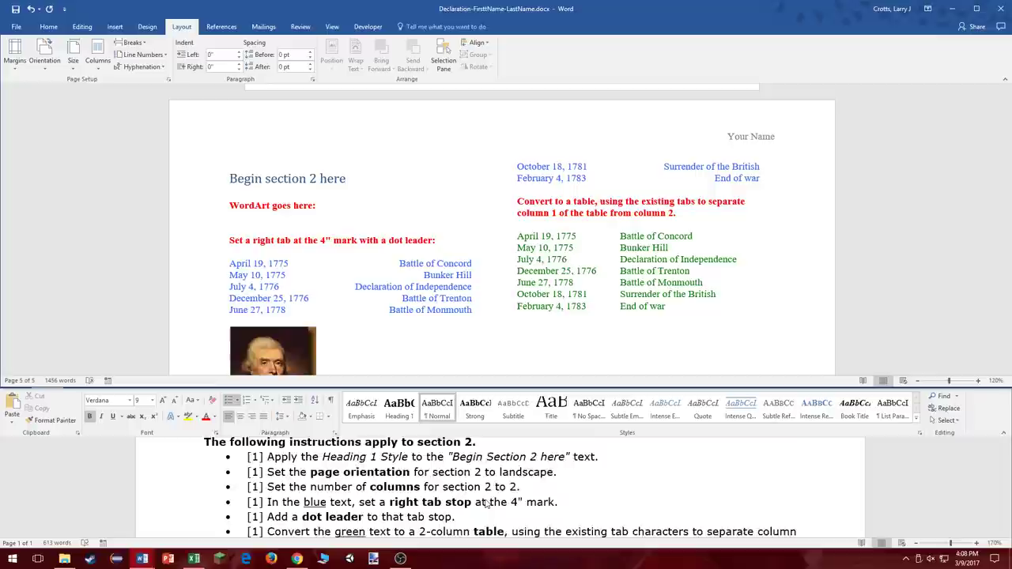
{"action": "scroll", "coordinate": [439, 490], "scroll_direction": "down", "scroll_amount": 1}
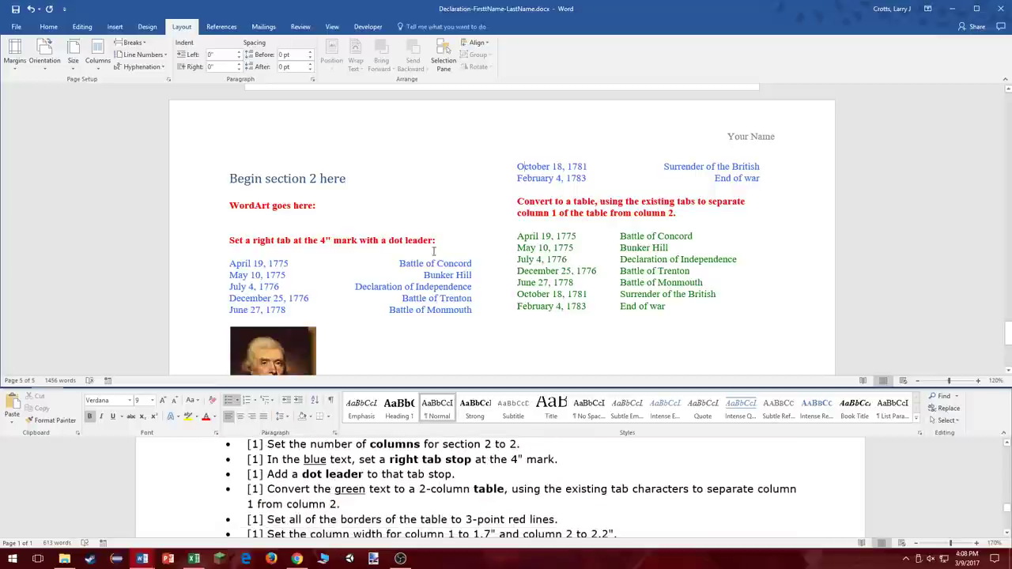
Give the blue list's 4" right tab a dot leader.
{"action": "left_click_drag", "start_coordinate": [785, 171], "coordinate": [230, 263]}
{"action": "right_click", "coordinate": [272, 292]}
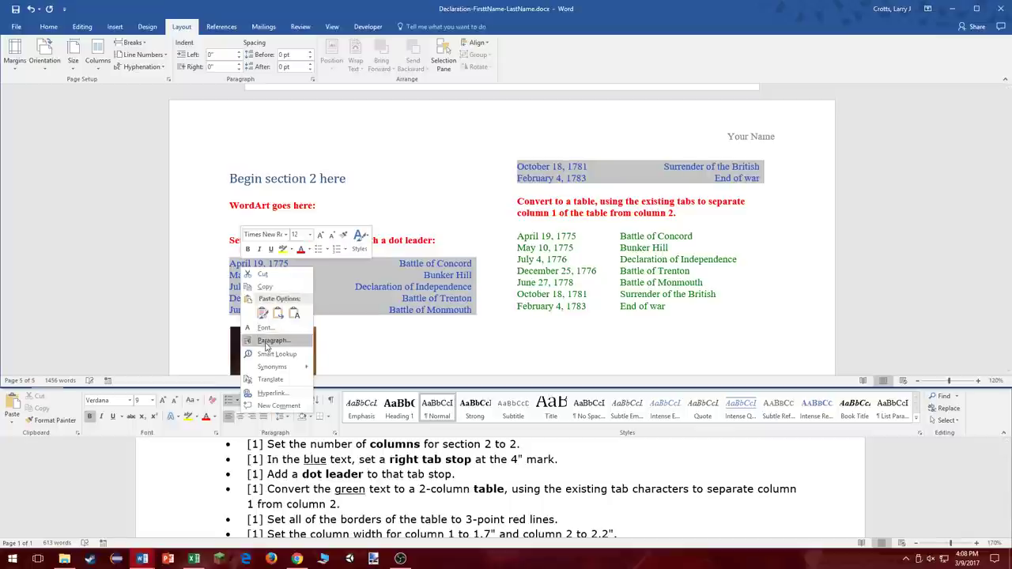
{"action": "left_click", "coordinate": [269, 348]}
{"action": "left_click", "coordinate": [421, 313]}
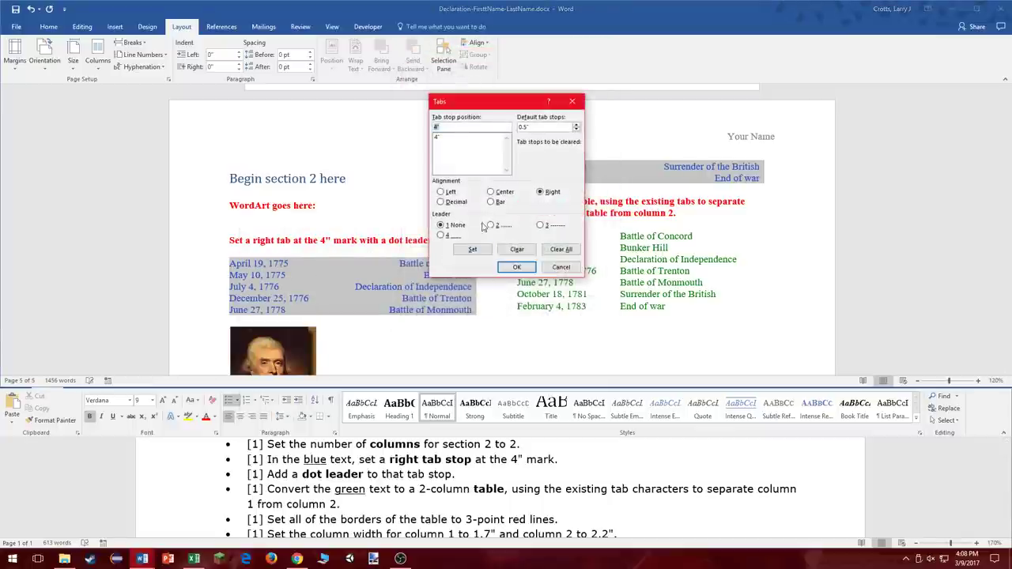
{"action": "left_click", "coordinate": [496, 227]}
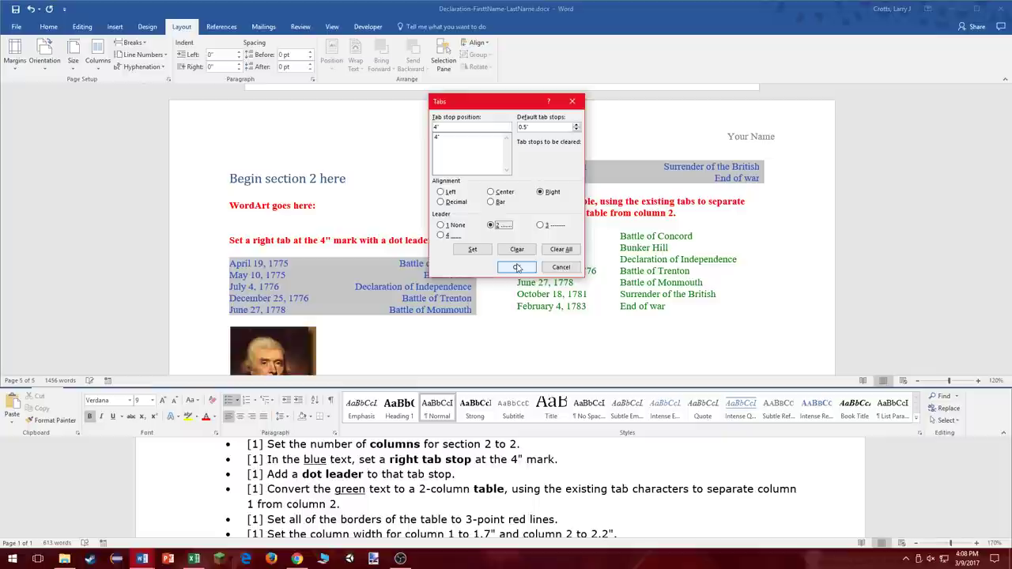
{"action": "left_click", "coordinate": [518, 267]}
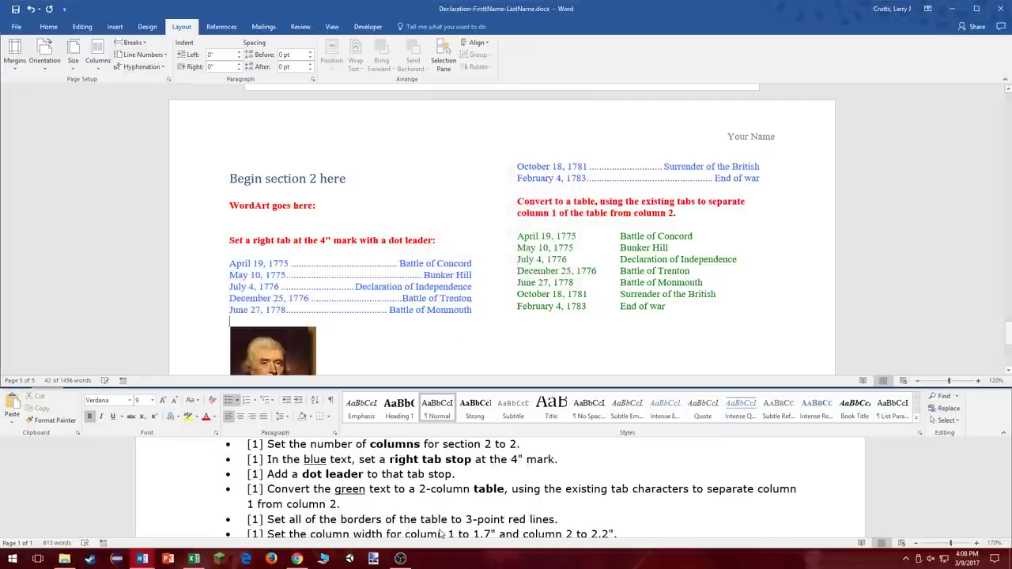
Select the seven green date and battle lines.
{"action": "scroll", "coordinate": [385, 506], "scroll_direction": "down", "scroll_amount": 1}
{"action": "scroll", "coordinate": [411, 494], "scroll_direction": "up", "scroll_amount": 1}
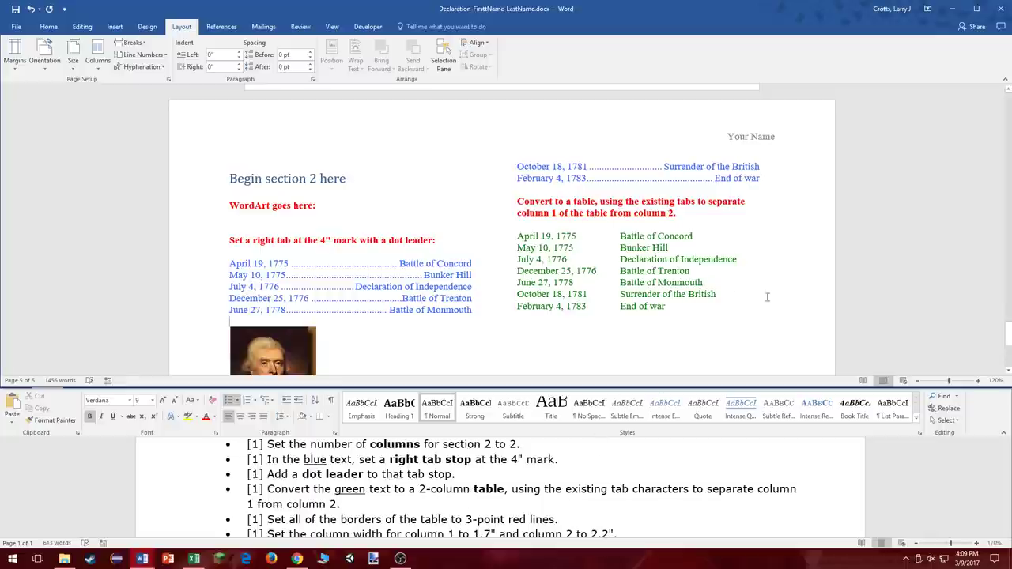
{"action": "left_click_drag", "start_coordinate": [716, 316], "coordinate": [527, 231]}
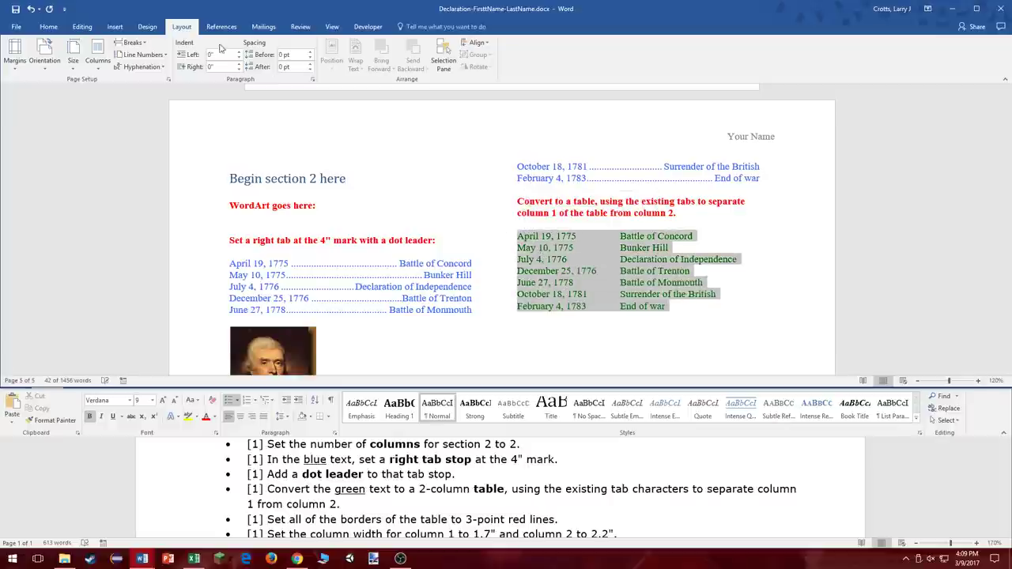
Convert the green lines into a 2-column table separated at tabs.
{"action": "left_click", "coordinate": [115, 26]}
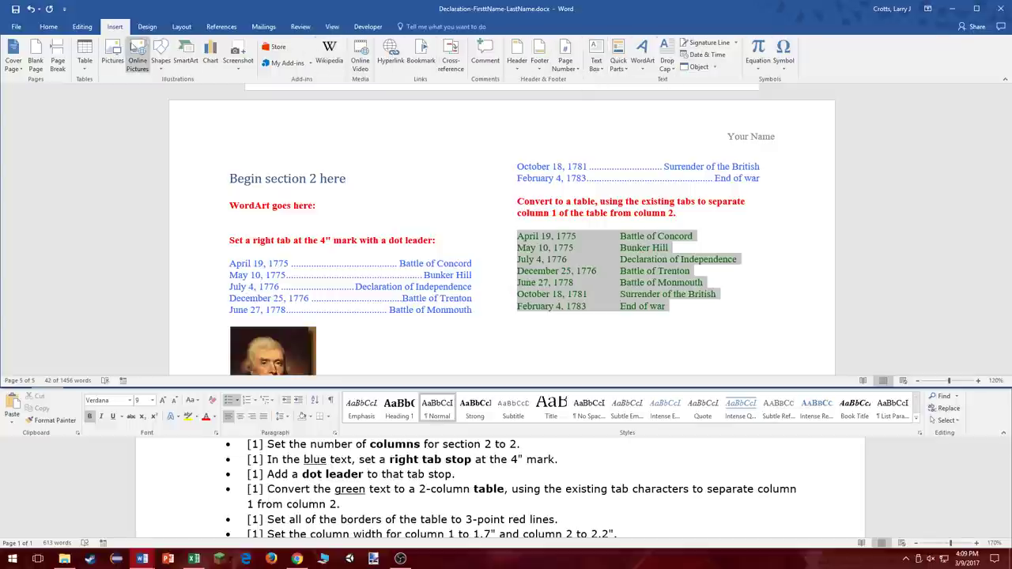
{"action": "left_click", "coordinate": [85, 70]}
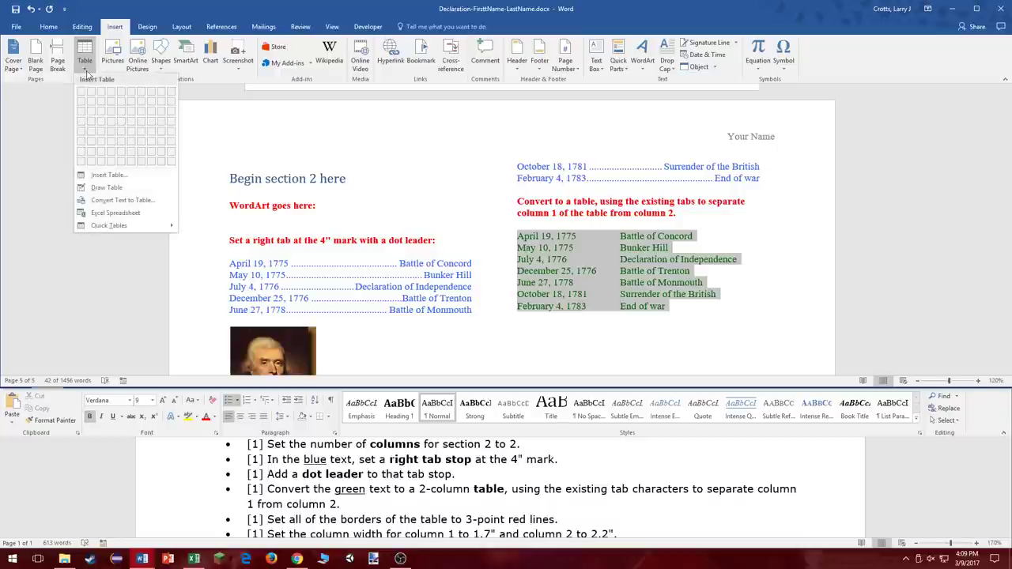
{"action": "left_click", "coordinate": [121, 200]}
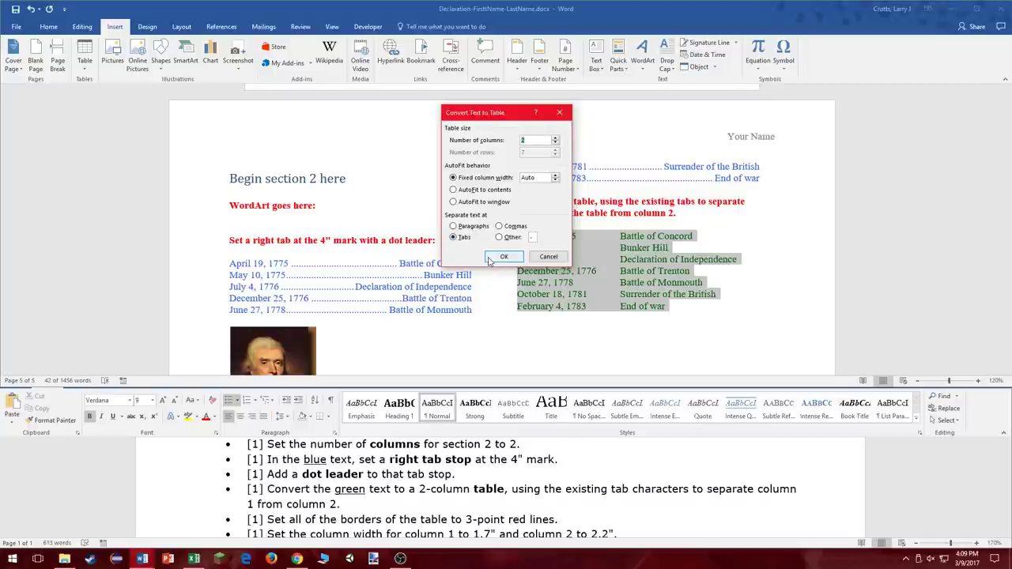
{"action": "left_click", "coordinate": [490, 258]}
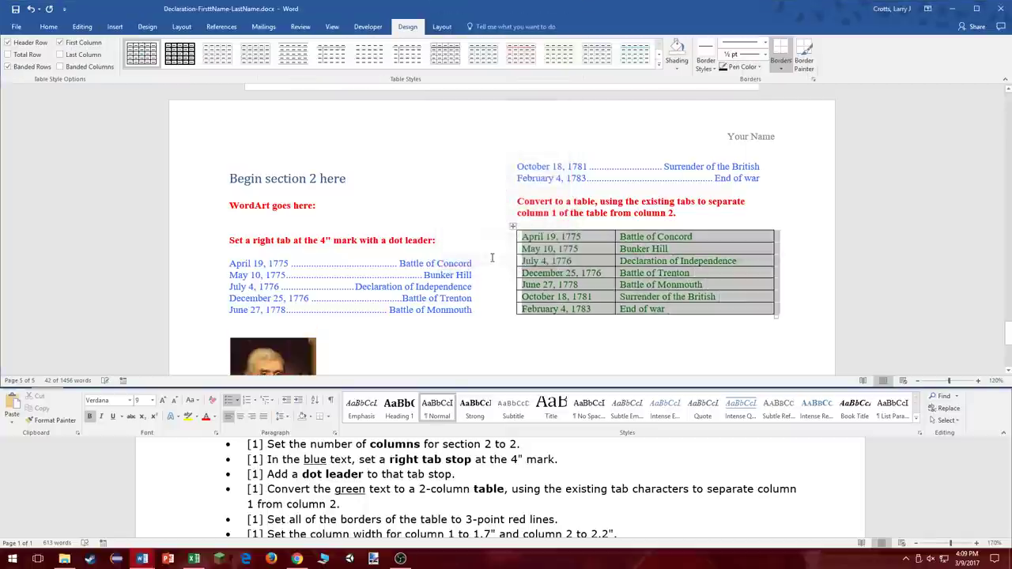
{"action": "left_click", "coordinate": [538, 272]}
Set the table border pen to 3 pt thickness in red.
{"action": "scroll", "coordinate": [542, 482], "scroll_direction": "down", "scroll_amount": 2}
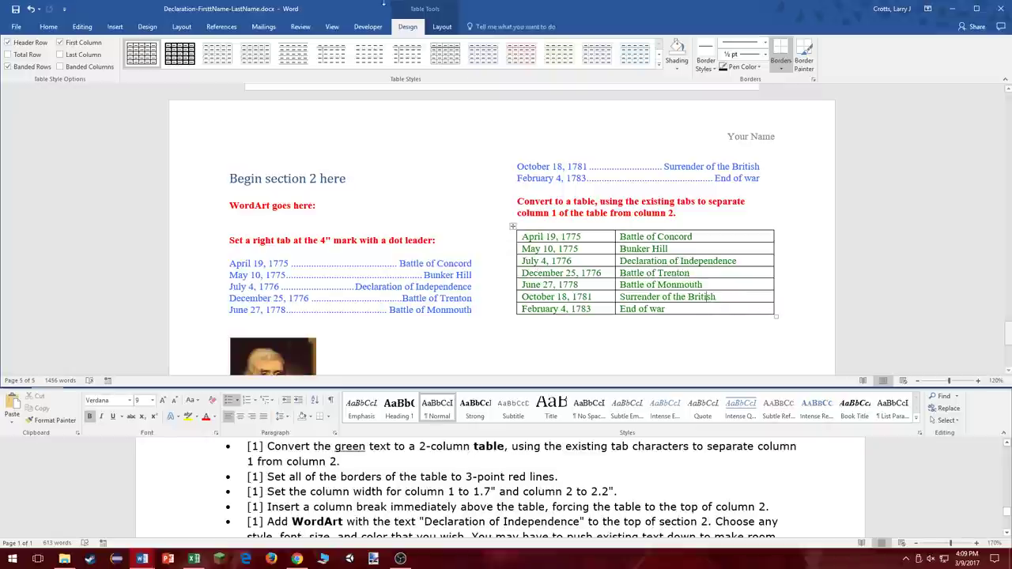
{"action": "left_click", "coordinate": [765, 55]}
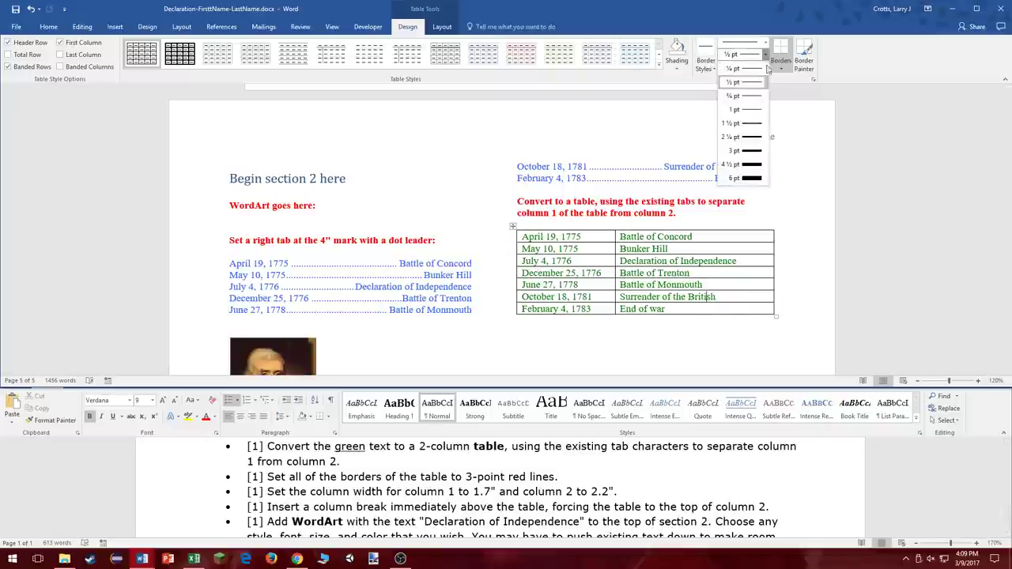
{"action": "left_click", "coordinate": [750, 150]}
{"action": "left_click", "coordinate": [747, 68]}
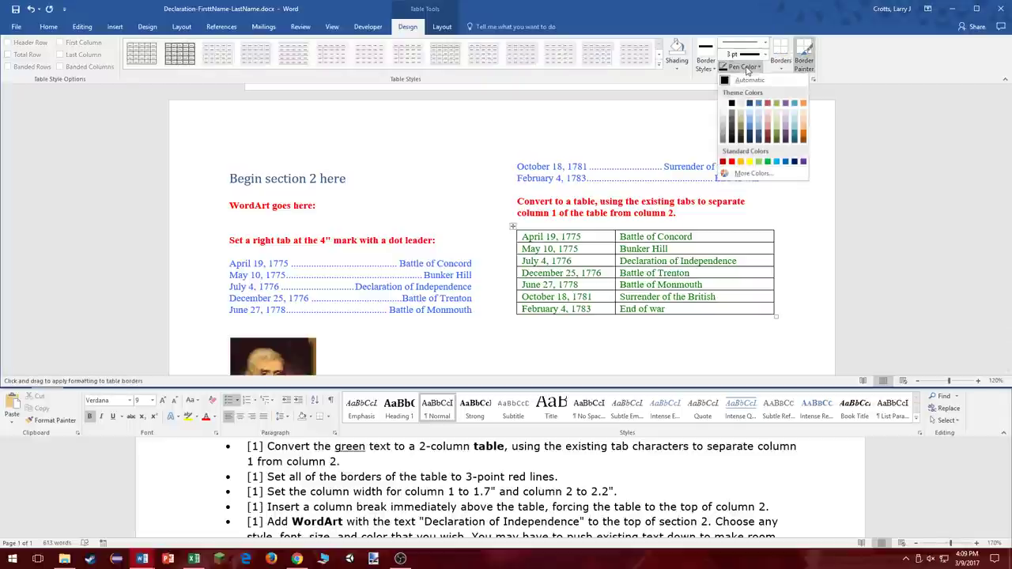
{"action": "left_click", "coordinate": [731, 162]}
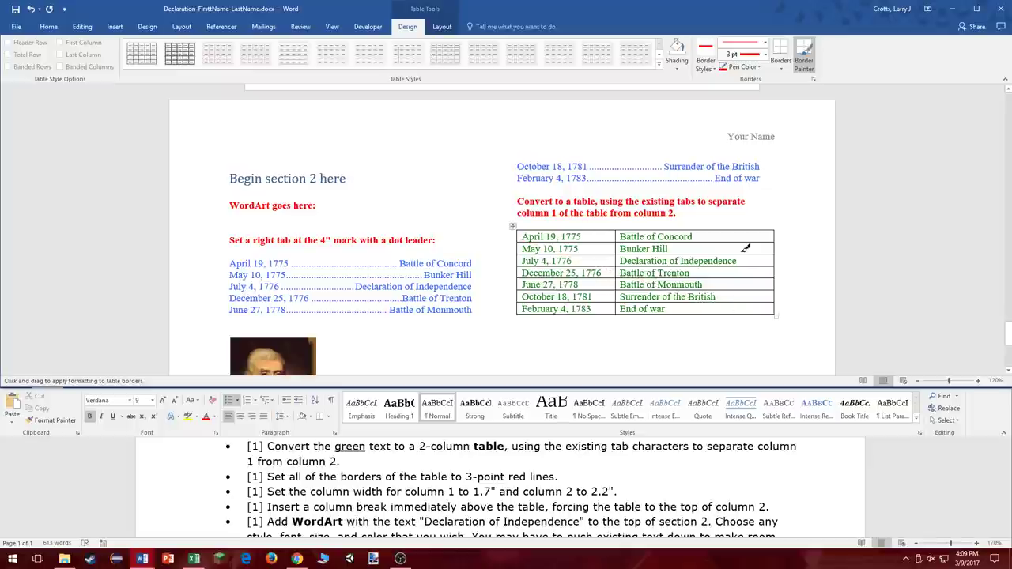
{"action": "type", "text": "z"}
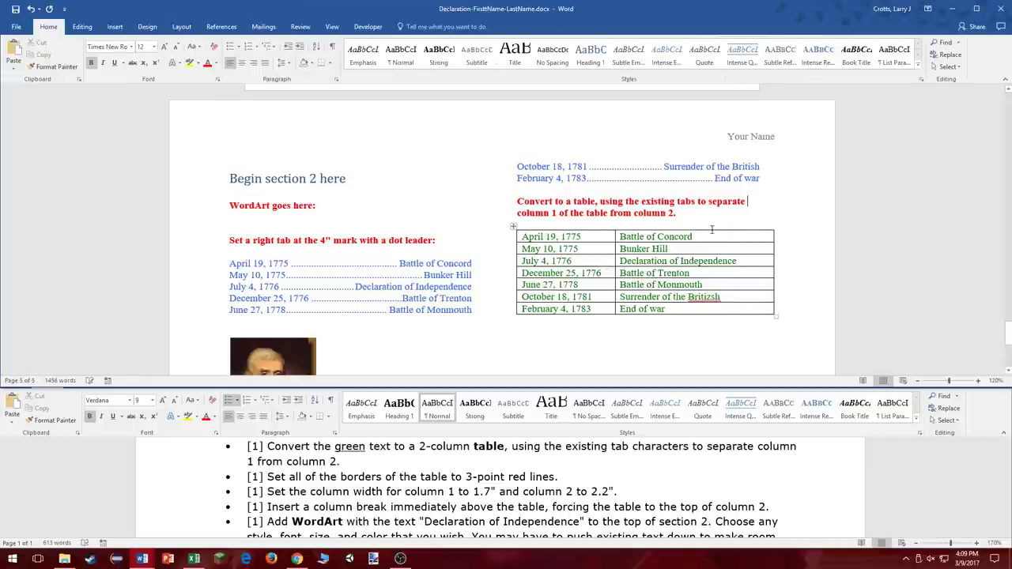
{"action": "key", "text": "ctrl+z"}
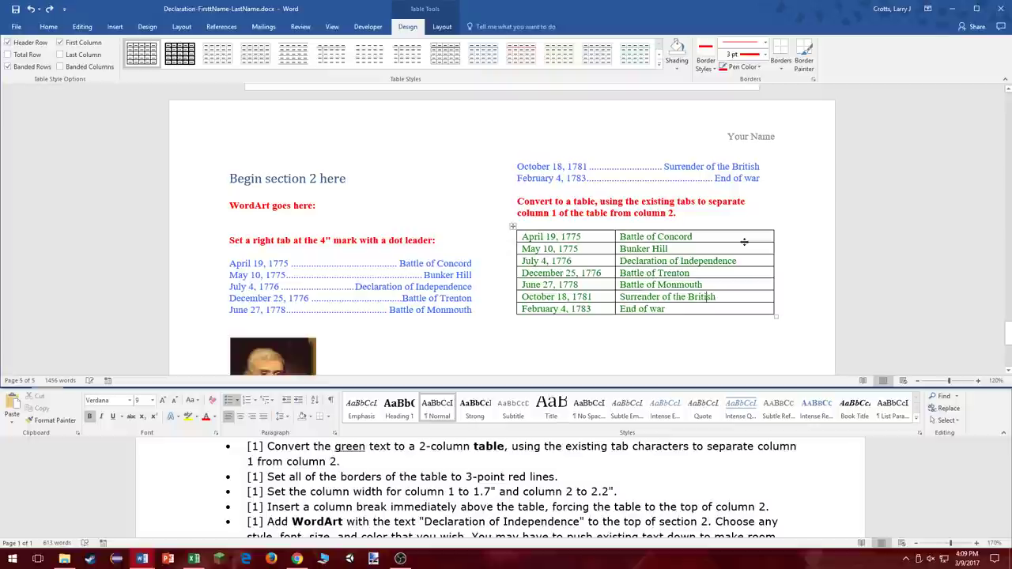
Apply the red 3 pt lines to all table borders, inside grid lines included.
{"action": "left_click", "coordinate": [803, 55]}
{"action": "mouse_move", "coordinate": [518, 231]}
{"action": "left_mouse_down"}
{"action": "mouse_move", "coordinate": [669, 230]}
{"action": "mouse_move", "coordinate": [767, 258]}
{"action": "mouse_move", "coordinate": [768, 235]}
{"action": "mouse_move", "coordinate": [776, 316]}
{"action": "left_mouse_up"}
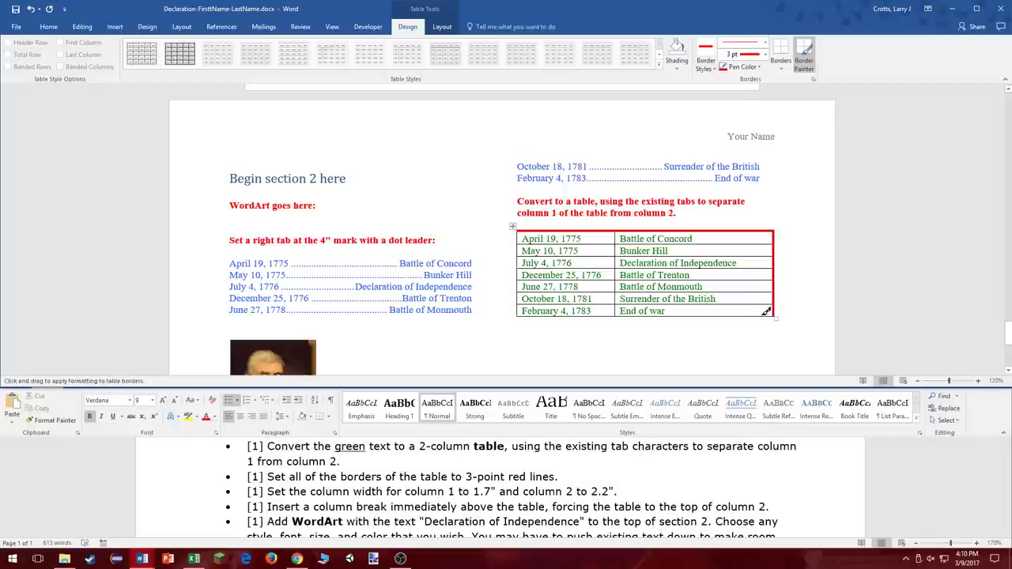
{"action": "left_click_drag", "start_coordinate": [765, 313], "coordinate": [601, 313]}
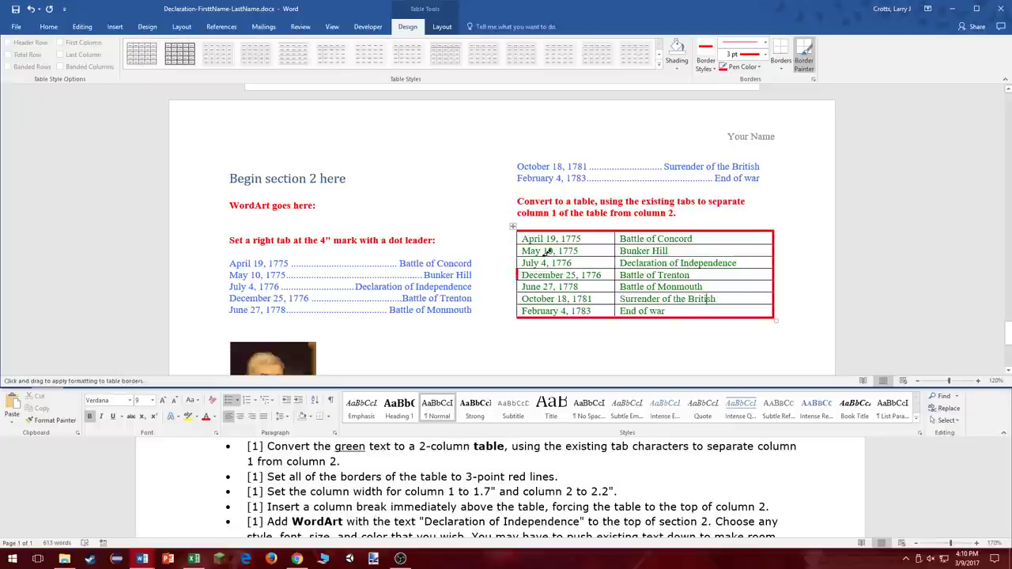
{"action": "left_click", "coordinate": [782, 63]}
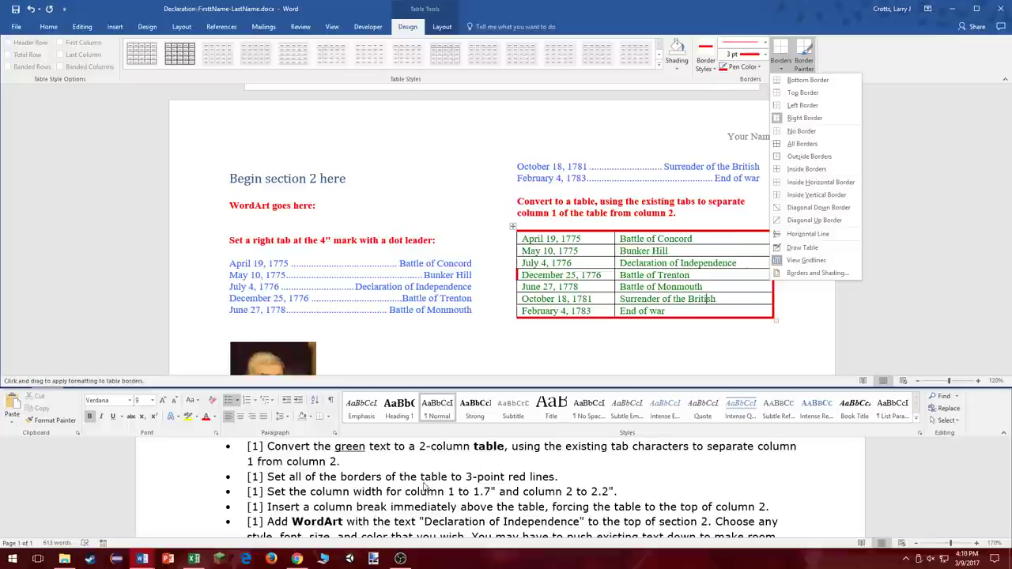
{"action": "left_click", "coordinate": [829, 151]}
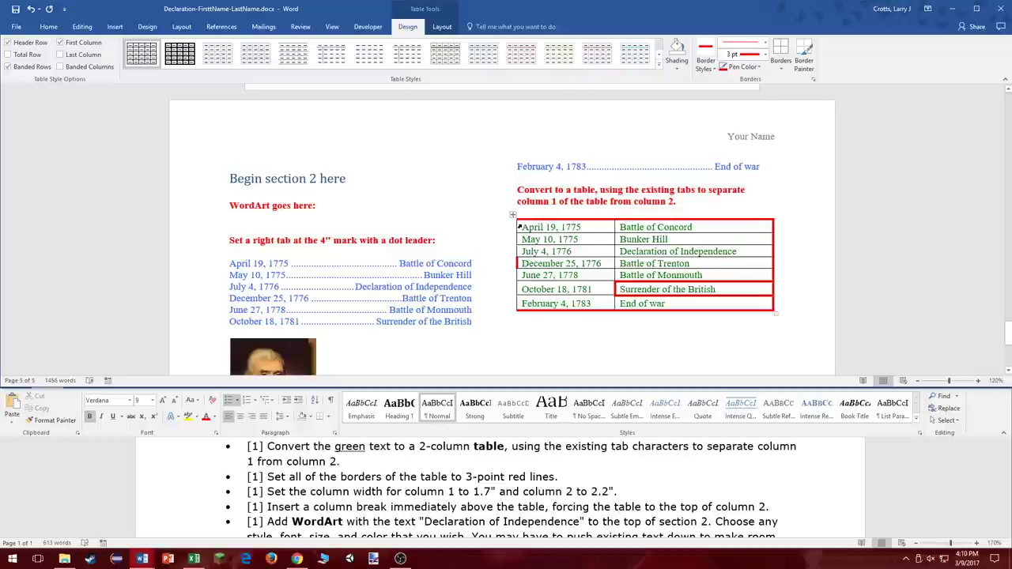
{"action": "left_click_drag", "start_coordinate": [525, 226], "coordinate": [577, 304]}
{"action": "left_click", "coordinate": [781, 69]}
{"action": "left_click", "coordinate": [800, 143]}
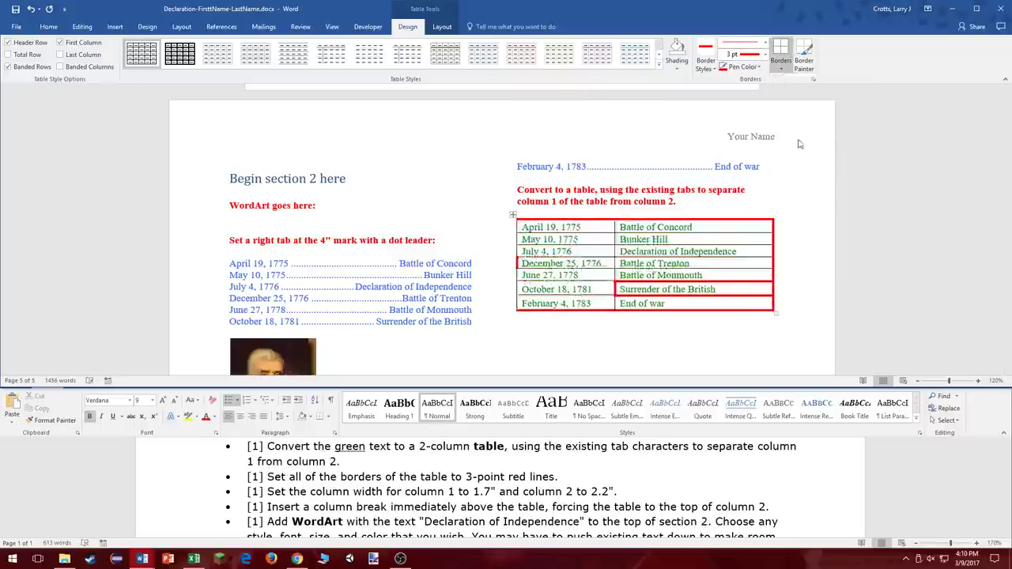
{"action": "left_click", "coordinate": [811, 268]}
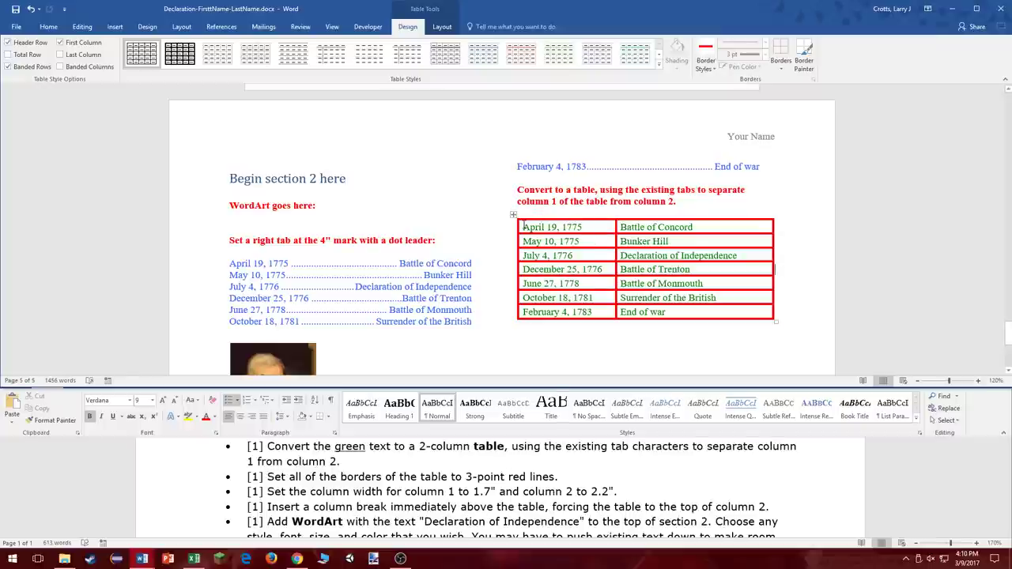
Set the table's dates column width to 1.7" with the Layout Width setting.
{"action": "left_click_drag", "start_coordinate": [523, 227], "coordinate": [599, 314]}
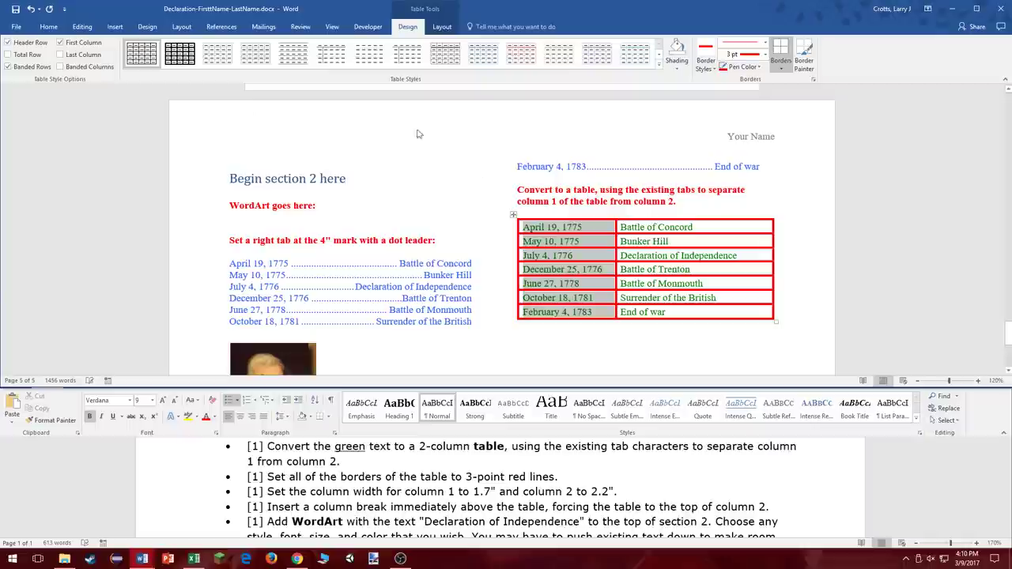
{"action": "left_click", "coordinate": [441, 27]}
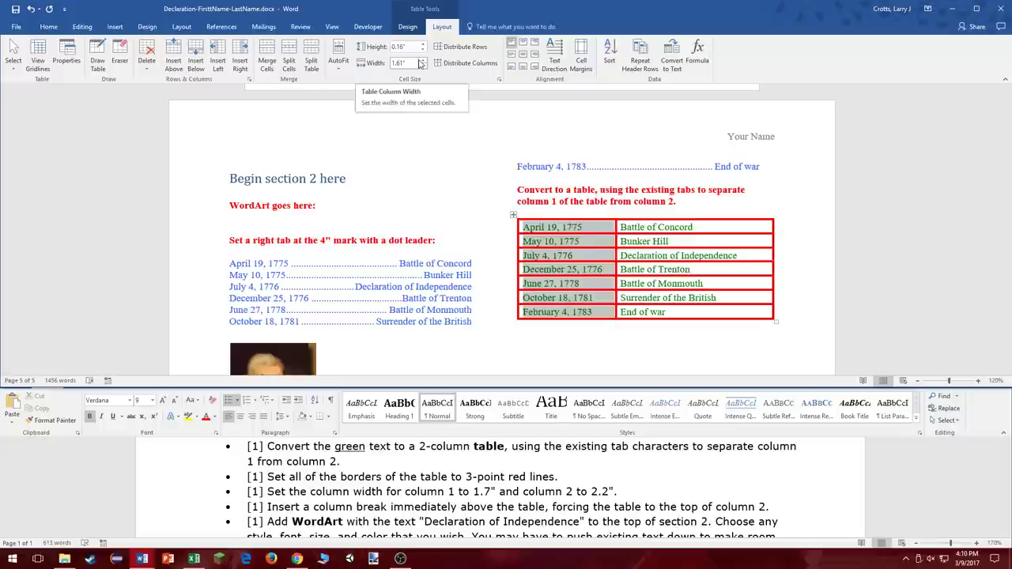
{"action": "left_click", "coordinate": [423, 63]}
{"action": "left_click", "coordinate": [423, 64]}
{"action": "left_click", "coordinate": [423, 63]}
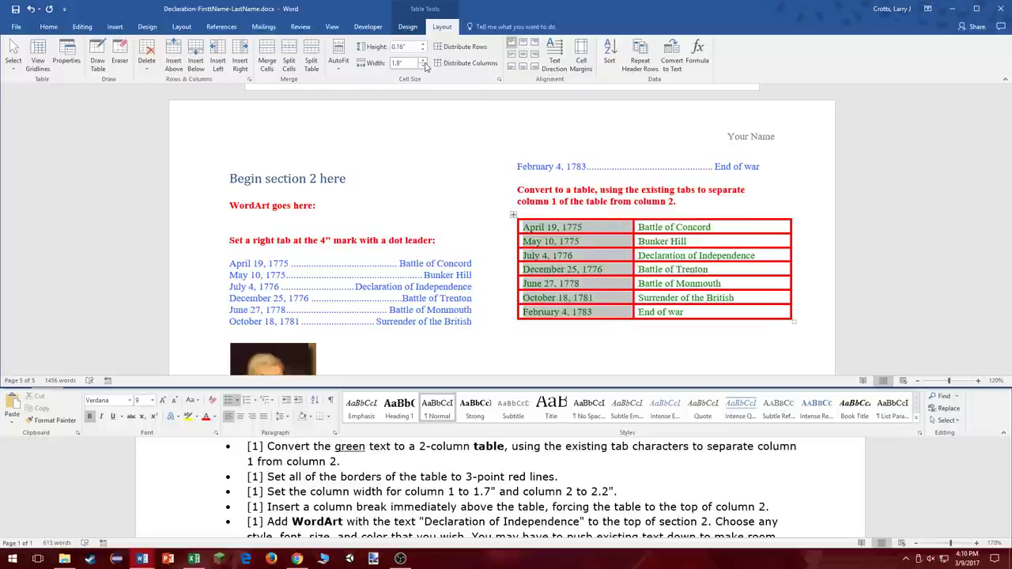
{"action": "left_click", "coordinate": [424, 66]}
{"action": "left_click", "coordinate": [424, 66]}
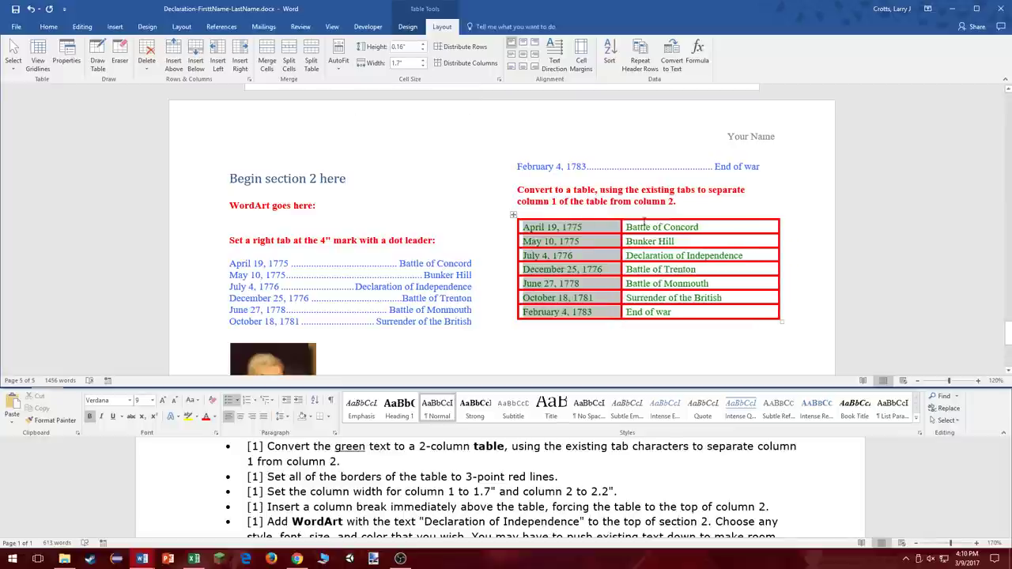
Set the battles column width to 2.2".
{"action": "left_click_drag", "start_coordinate": [629, 227], "coordinate": [699, 308]}
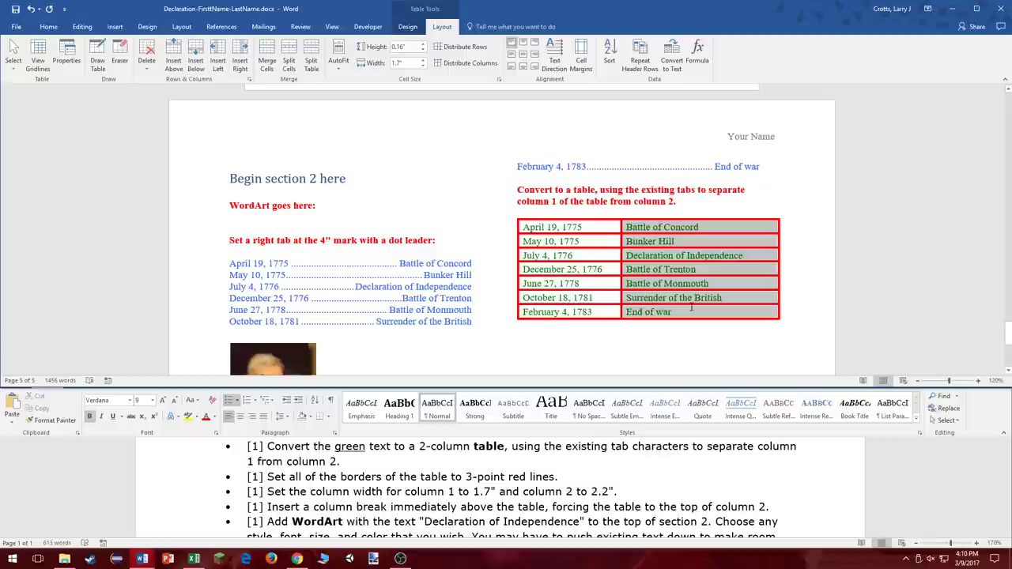
{"action": "left_click", "coordinate": [423, 66]}
{"action": "left_click", "coordinate": [423, 67]}
{"action": "left_click", "coordinate": [424, 66]}
{"action": "left_click", "coordinate": [424, 66]}
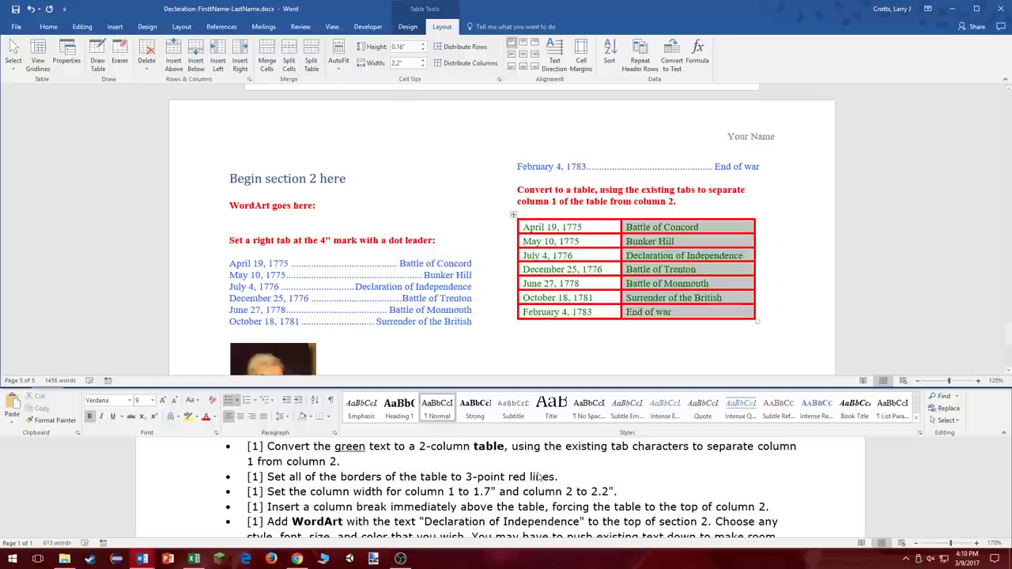
{"action": "scroll", "coordinate": [450, 507], "scroll_direction": "down", "scroll_amount": 1}
Insert a column break from Layout > Breaks on the blank line above the table.
{"action": "scroll", "coordinate": [448, 491], "scroll_direction": "up", "scroll_amount": 1}
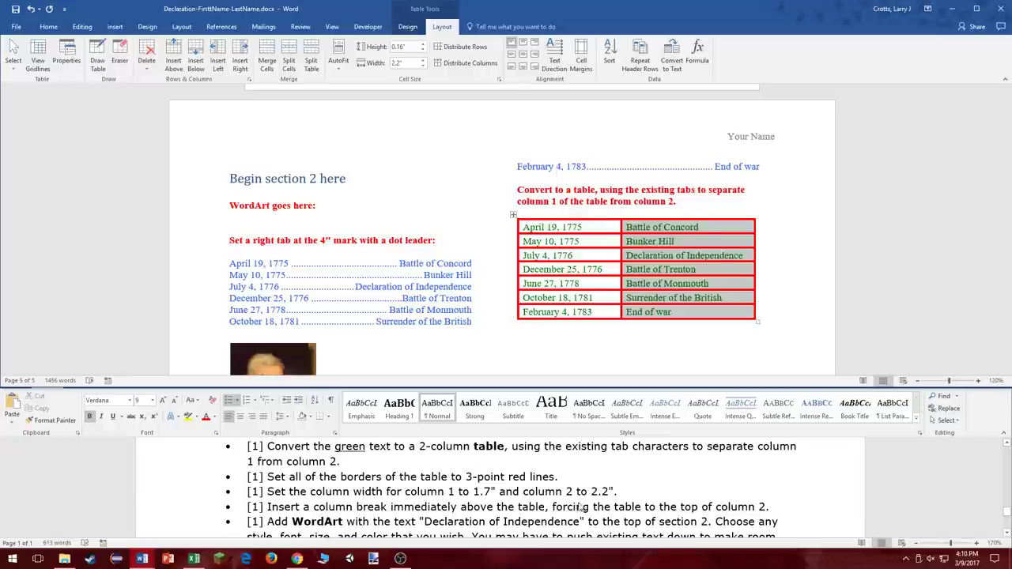
{"action": "left_click", "coordinate": [599, 210]}
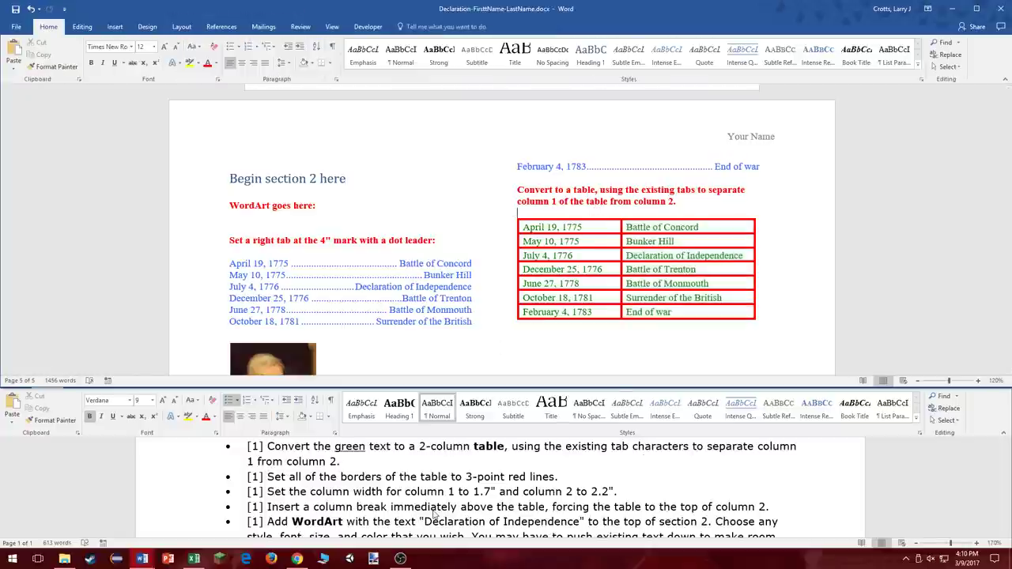
{"action": "left_click", "coordinate": [115, 27]}
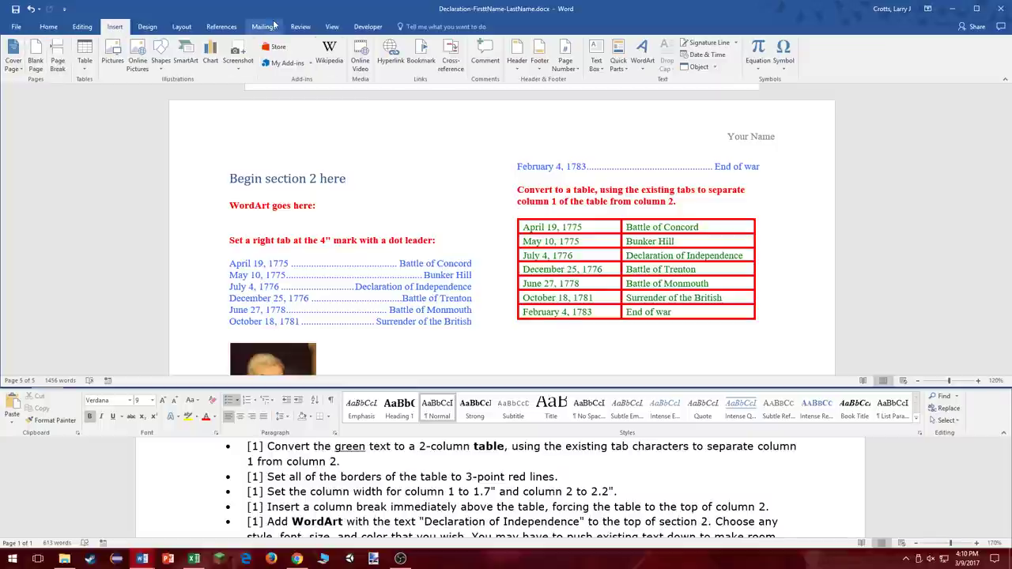
{"action": "left_click", "coordinate": [301, 27]}
{"action": "left_click", "coordinate": [332, 27]}
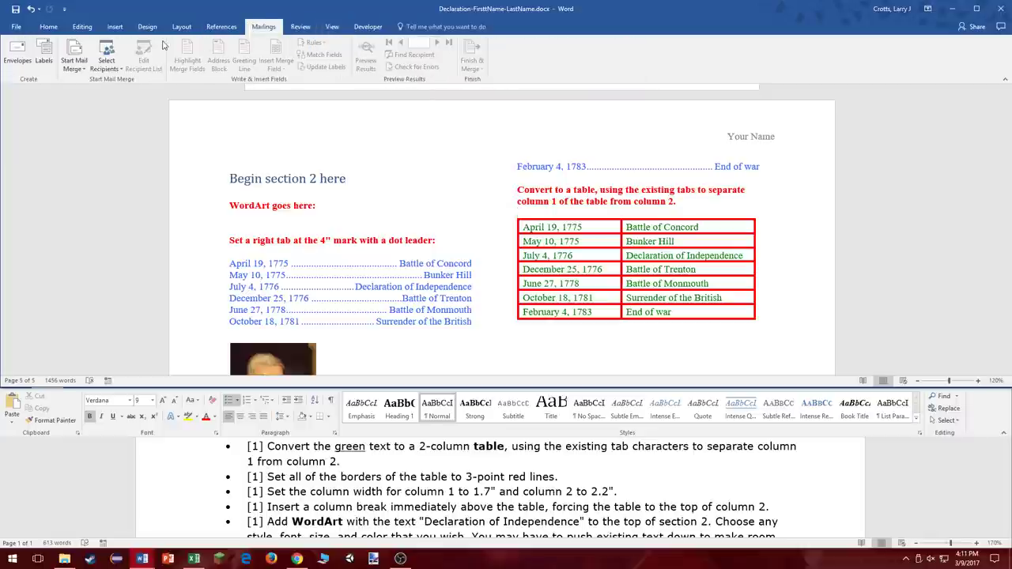
{"action": "left_click", "coordinate": [114, 27]}
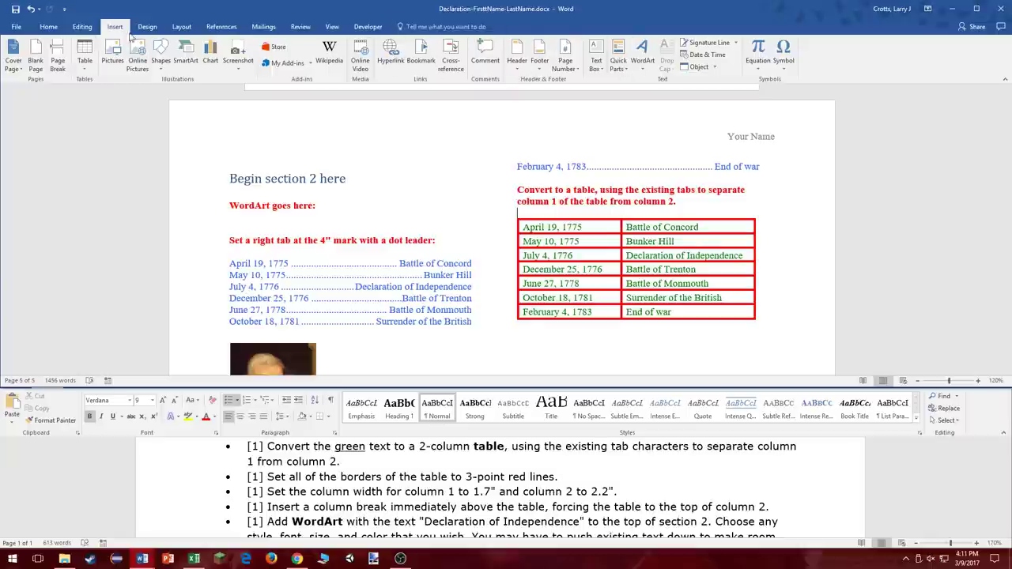
{"action": "left_click", "coordinate": [182, 26]}
{"action": "left_click", "coordinate": [133, 43]}
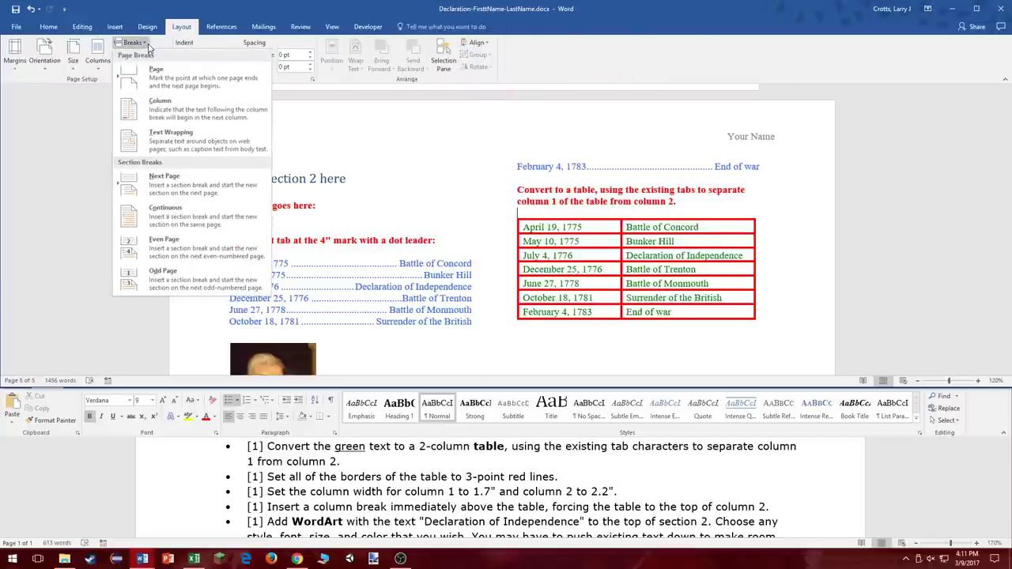
{"action": "left_click", "coordinate": [195, 114]}
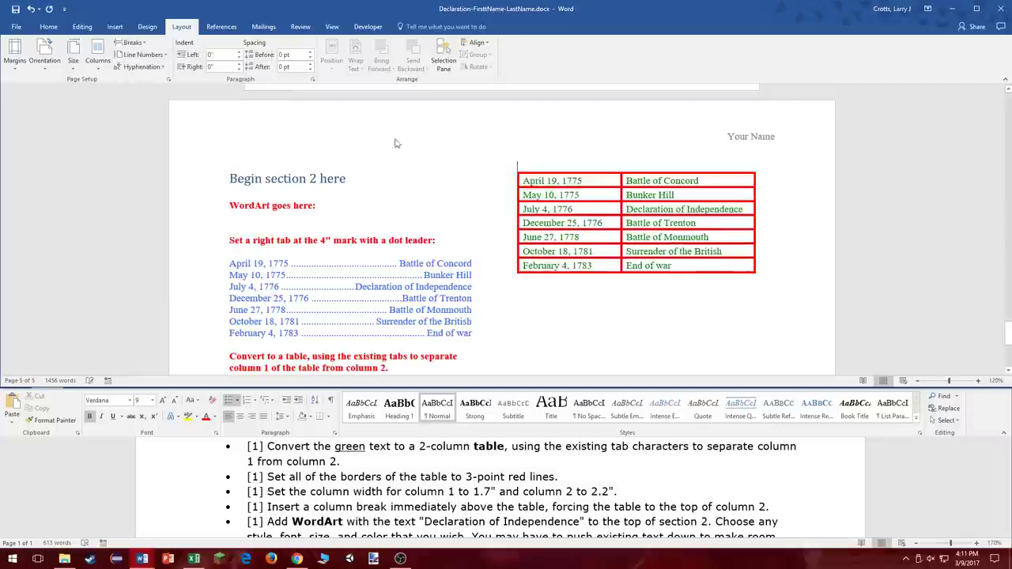
Insert a red outlined WordArt box and move it to the top of section 2.
{"action": "scroll", "coordinate": [501, 187], "scroll_direction": "down", "scroll_amount": 3}
{"action": "scroll", "coordinate": [453, 504], "scroll_direction": "down", "scroll_amount": 1}
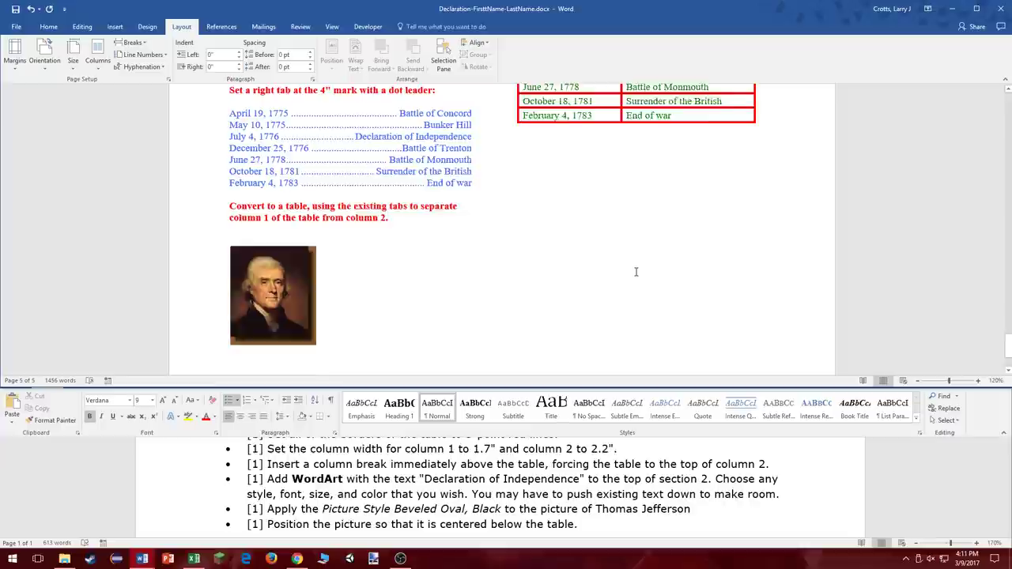
{"action": "scroll", "coordinate": [634, 273], "scroll_direction": "up", "scroll_amount": 3}
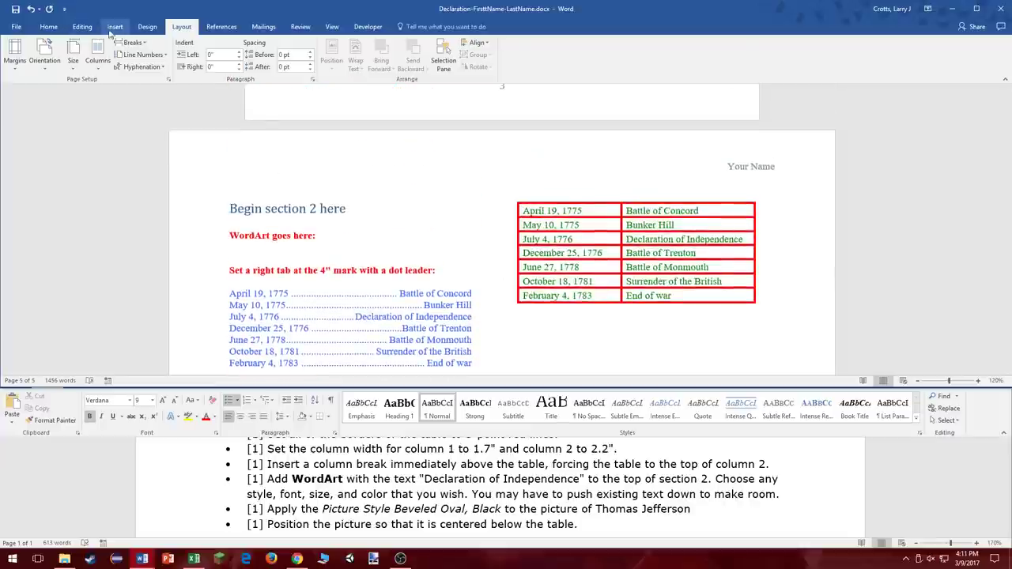
{"action": "left_click", "coordinate": [115, 29]}
{"action": "left_click", "coordinate": [638, 57]}
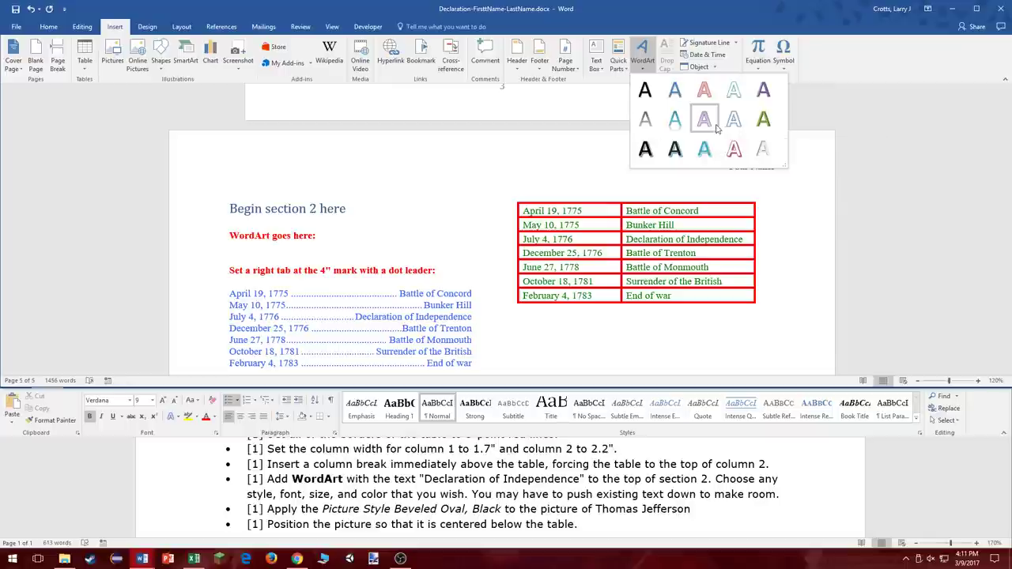
{"action": "left_click", "coordinate": [716, 126]}
{"action": "left_click_drag", "start_coordinate": [659, 191], "coordinate": [545, 143]}
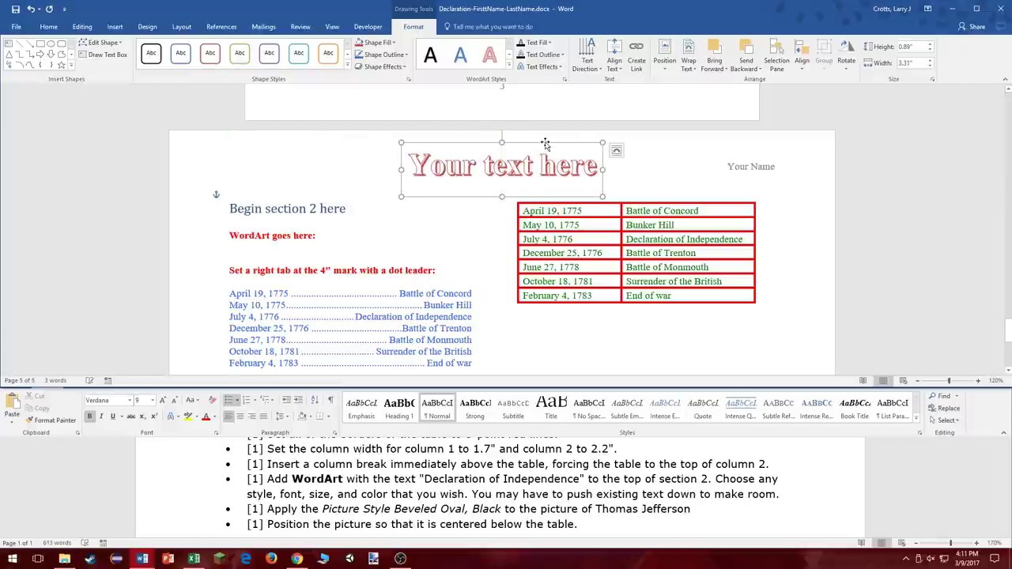
Replace the placeholder with 'Declaration of Indenendence' and widen the box to fit one line.
{"action": "triple_click", "coordinate": [587, 154]}
{"action": "type", "text": "De"}
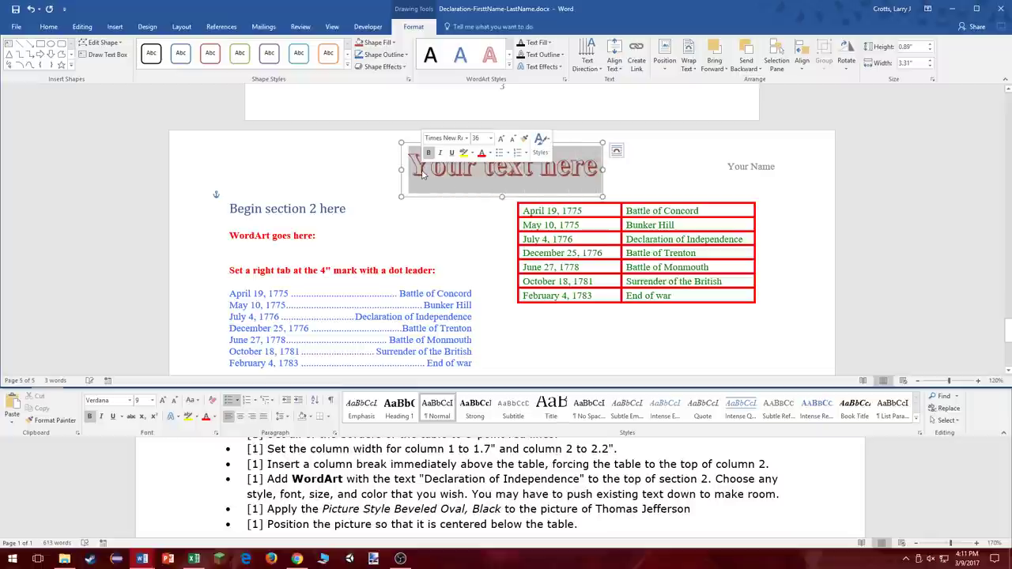
{"action": "type", "text": "claration of Inde"}
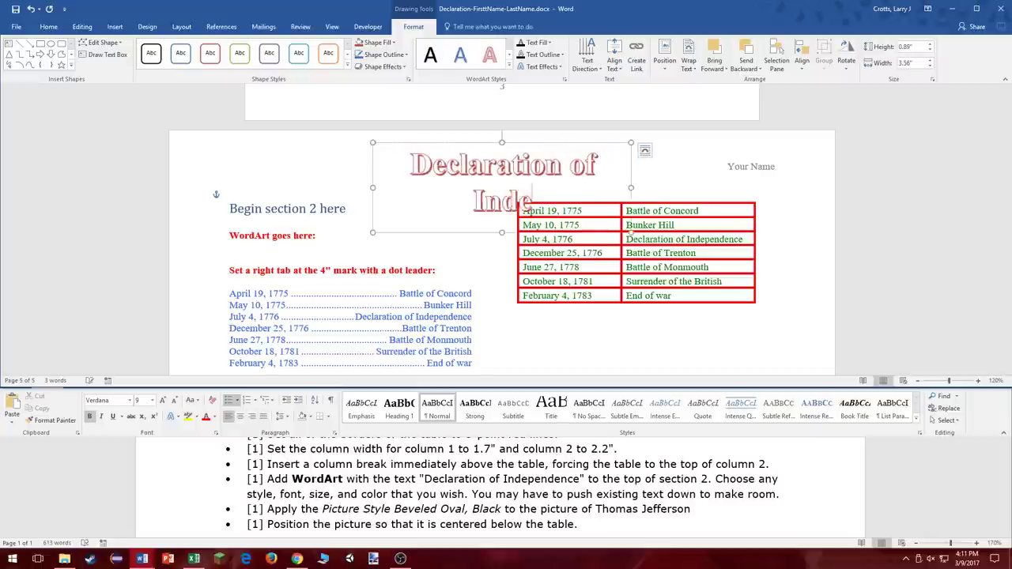
{"action": "type", "text": "nendence"}
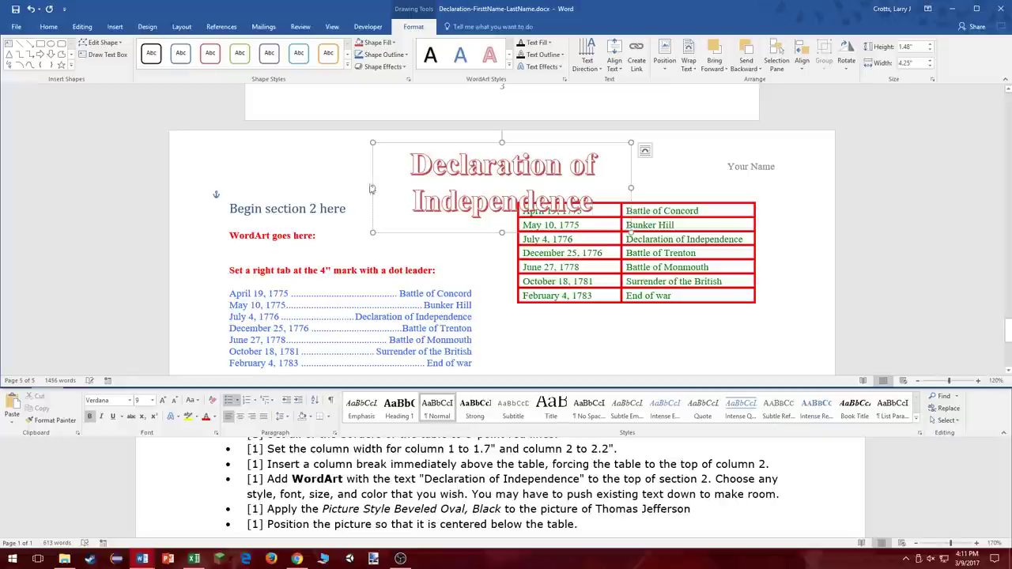
{"action": "left_click_drag", "start_coordinate": [371, 188], "coordinate": [253, 188]}
{"action": "left_click_drag", "start_coordinate": [630, 187], "coordinate": [768, 180]}
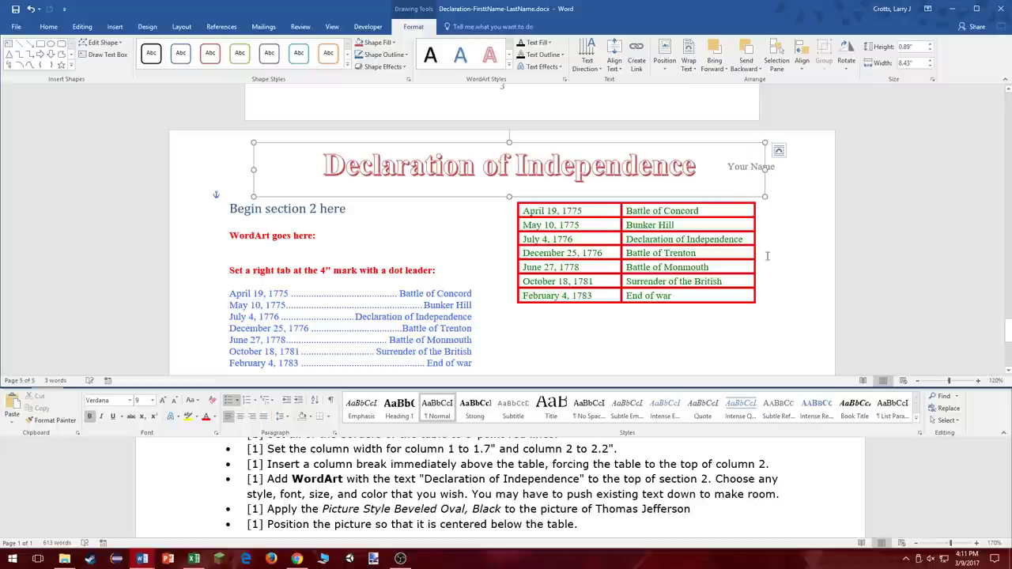
{"action": "left_click", "coordinate": [702, 297]}
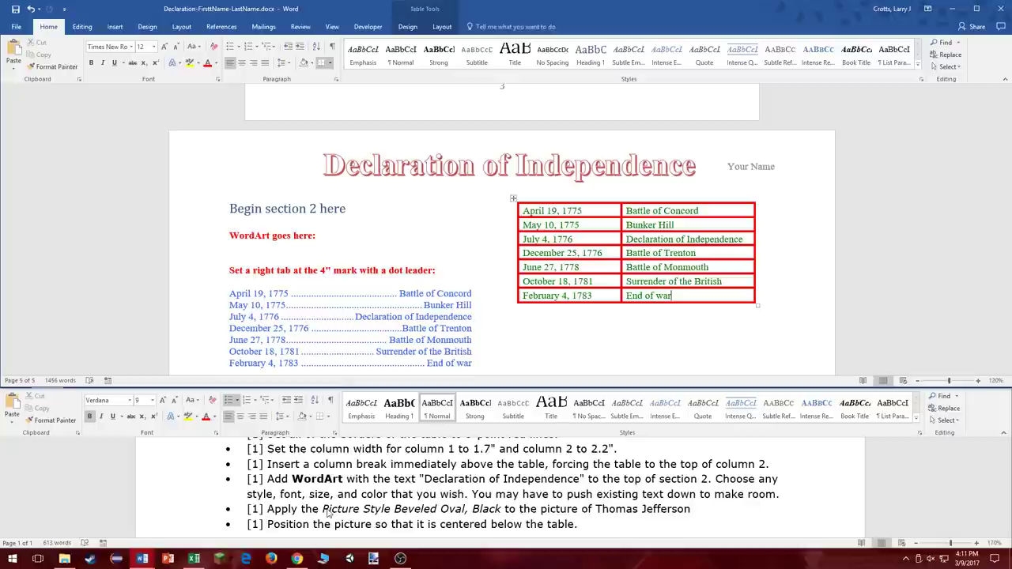
Apply the Beveled Oval, Black style from the Picture Styles gallery to the Jefferson portrait.
{"action": "scroll", "coordinate": [506, 316], "scroll_direction": "down", "scroll_amount": 1}
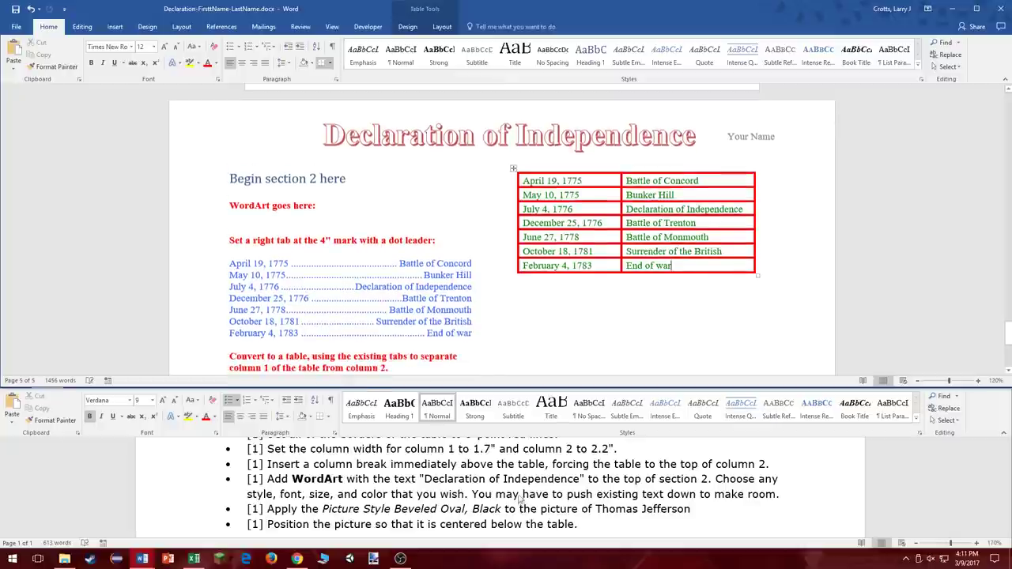
{"action": "scroll", "coordinate": [518, 497], "scroll_direction": "down", "scroll_amount": 1}
{"action": "scroll", "coordinate": [296, 234], "scroll_direction": "down", "scroll_amount": 7}
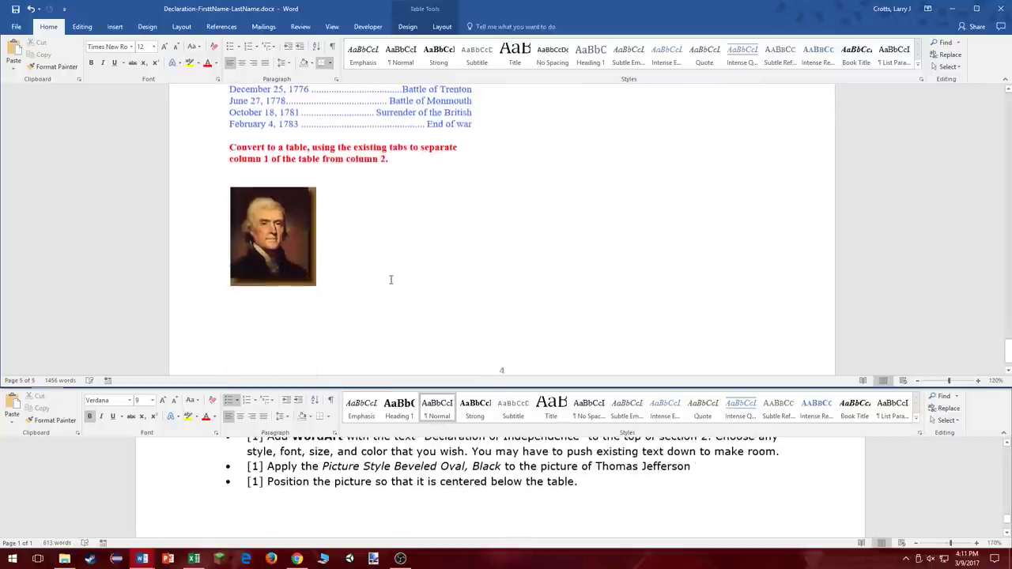
{"action": "left_click", "coordinate": [297, 234]}
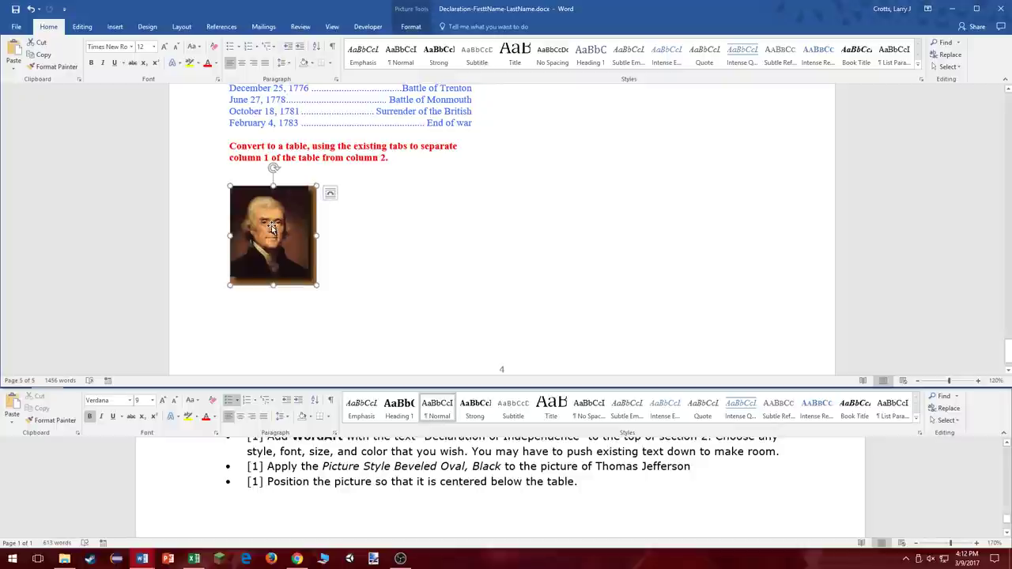
{"action": "right_click", "coordinate": [279, 207]}
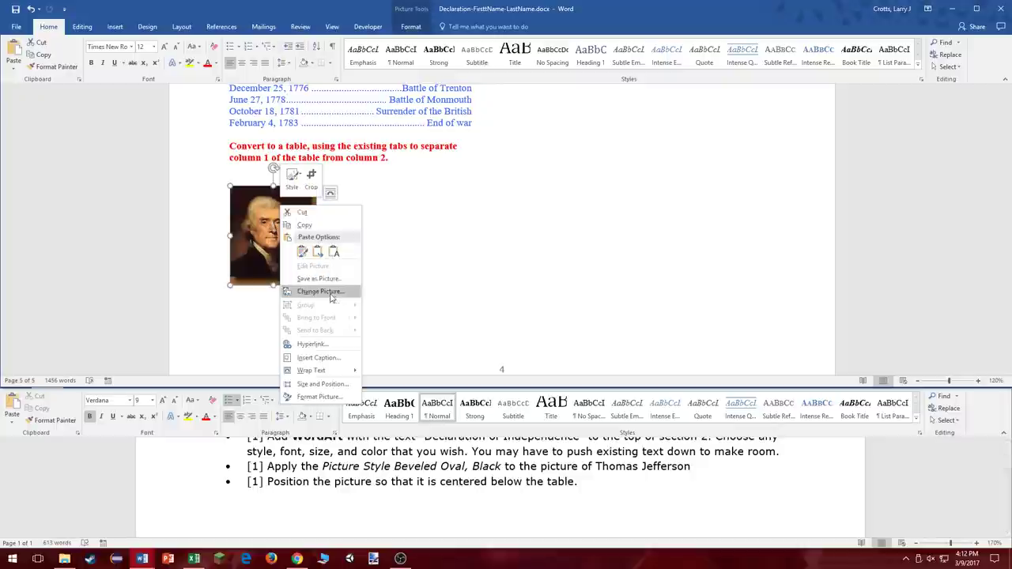
{"action": "left_click", "coordinate": [332, 396]}
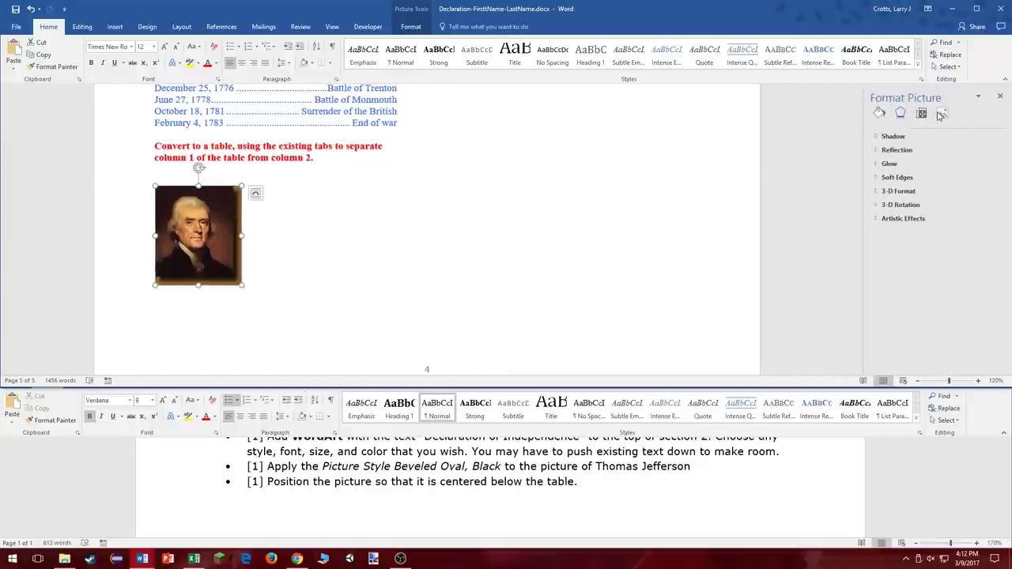
{"action": "left_click", "coordinate": [940, 115]}
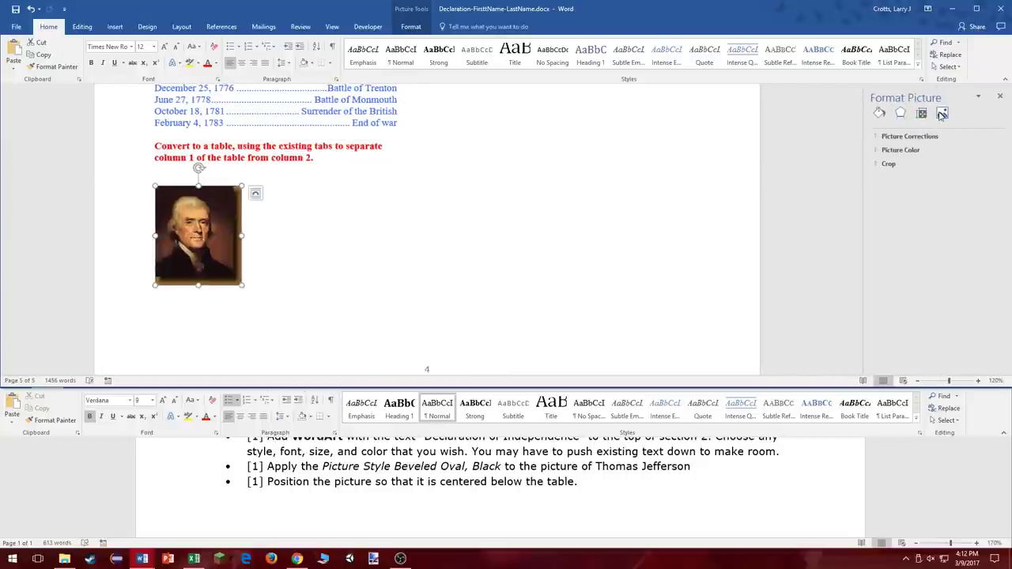
{"action": "left_click", "coordinate": [411, 30]}
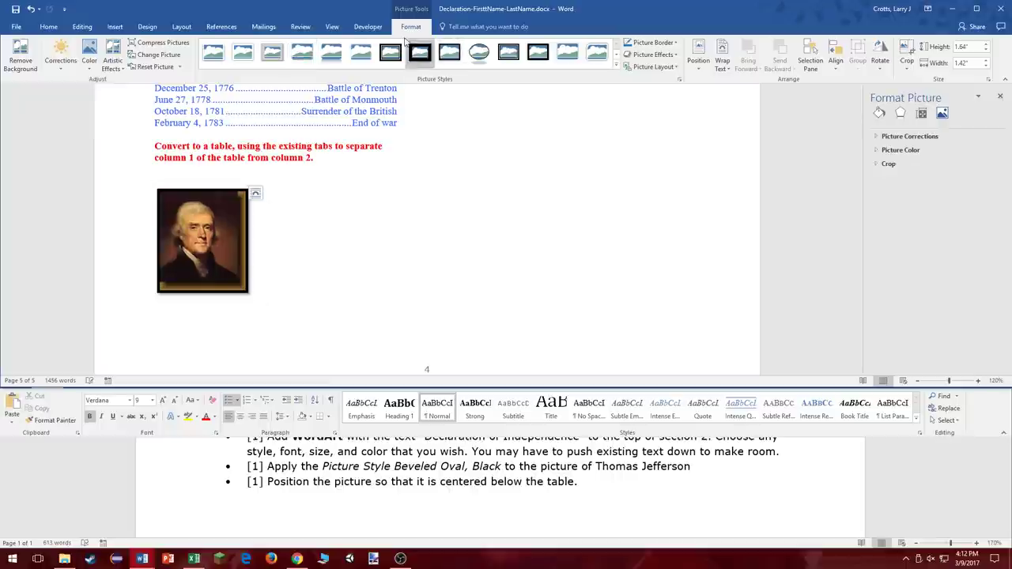
{"action": "left_click", "coordinate": [617, 68]}
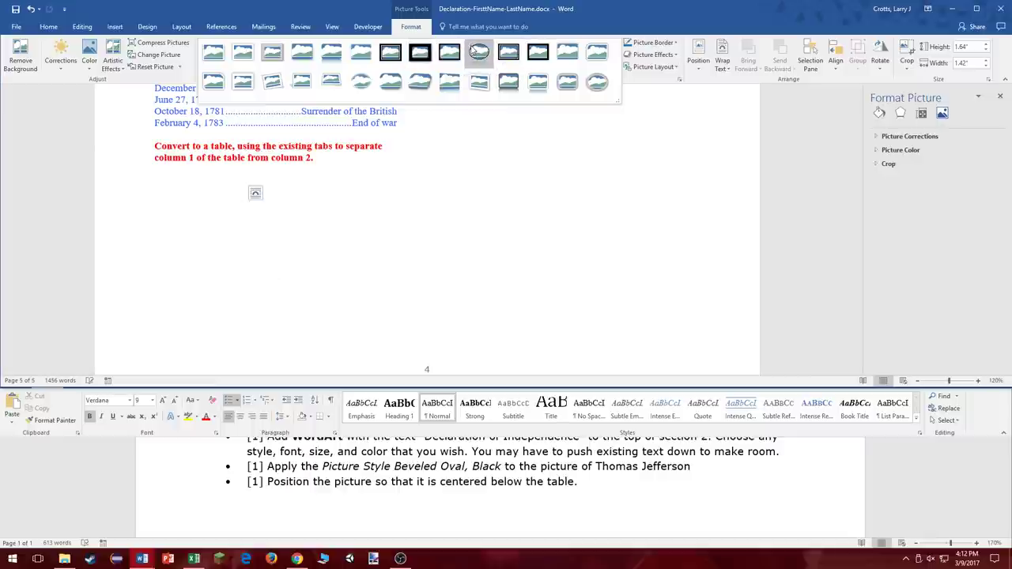
{"action": "left_click", "coordinate": [473, 50]}
{"action": "scroll", "coordinate": [474, 204], "scroll_direction": "down", "scroll_amount": 5}
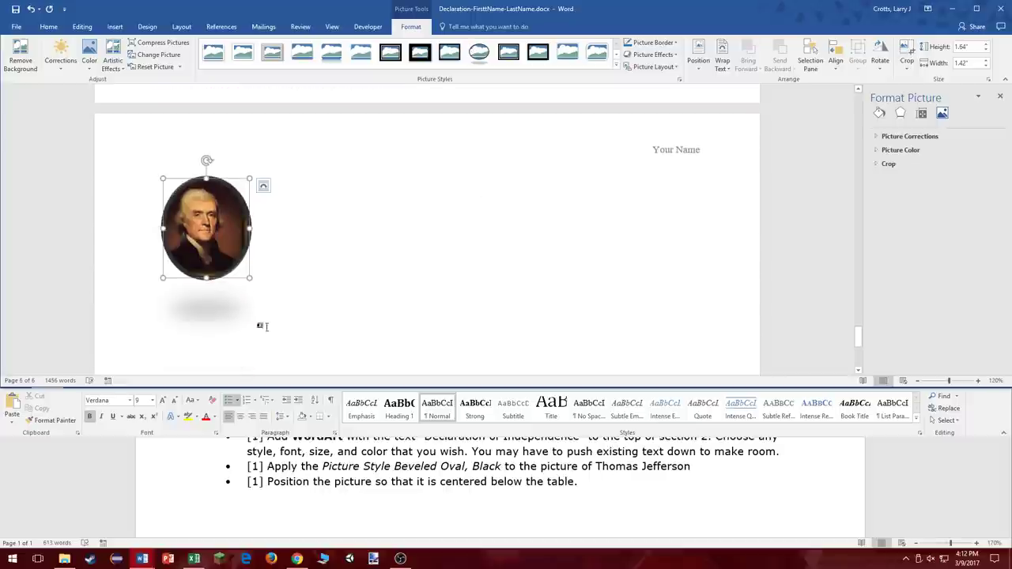
Delete the page break before the Jefferson portrait.
{"action": "scroll", "coordinate": [285, 332], "scroll_direction": "up", "scroll_amount": 2}
{"action": "left_click", "coordinate": [282, 201]}
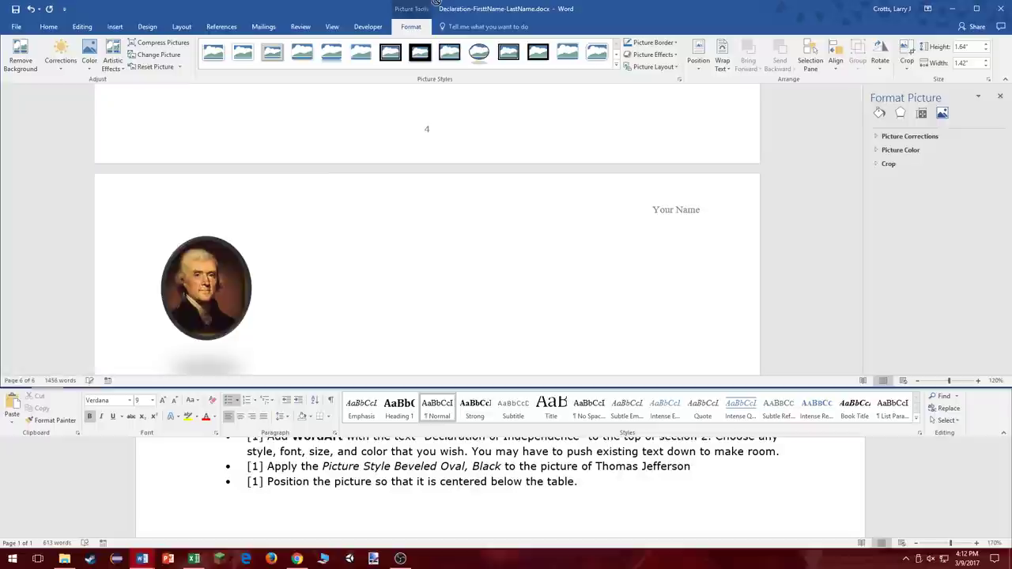
{"action": "key", "text": "BackSpace"}
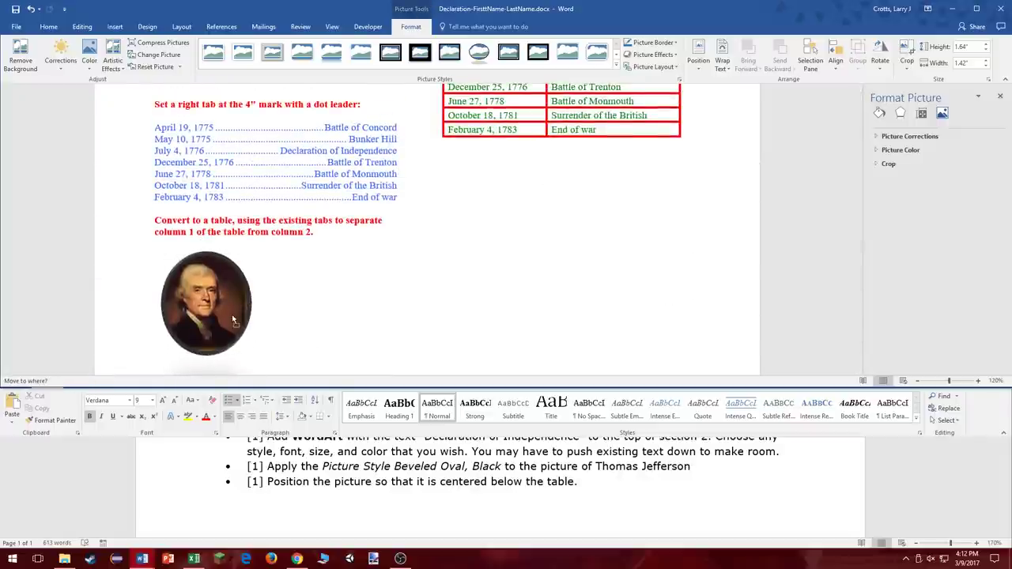
Set the portrait's wrapping to In Front of Text and centre it under the table.
{"action": "left_click", "coordinate": [233, 320]}
{"action": "right_click", "coordinate": [229, 294]}
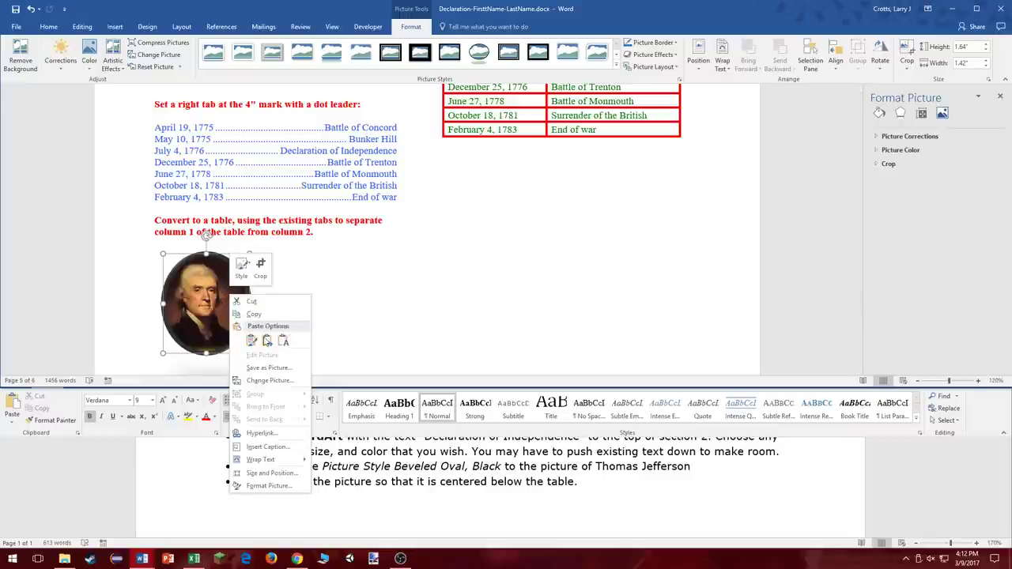
{"action": "mouse_move", "coordinate": [269, 461]}
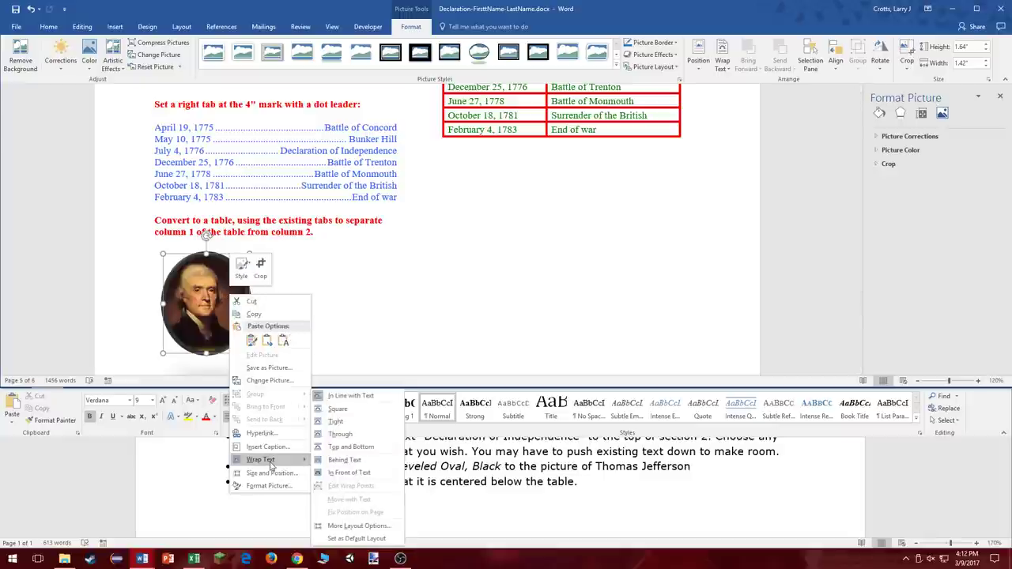
{"action": "left_click", "coordinate": [347, 472]}
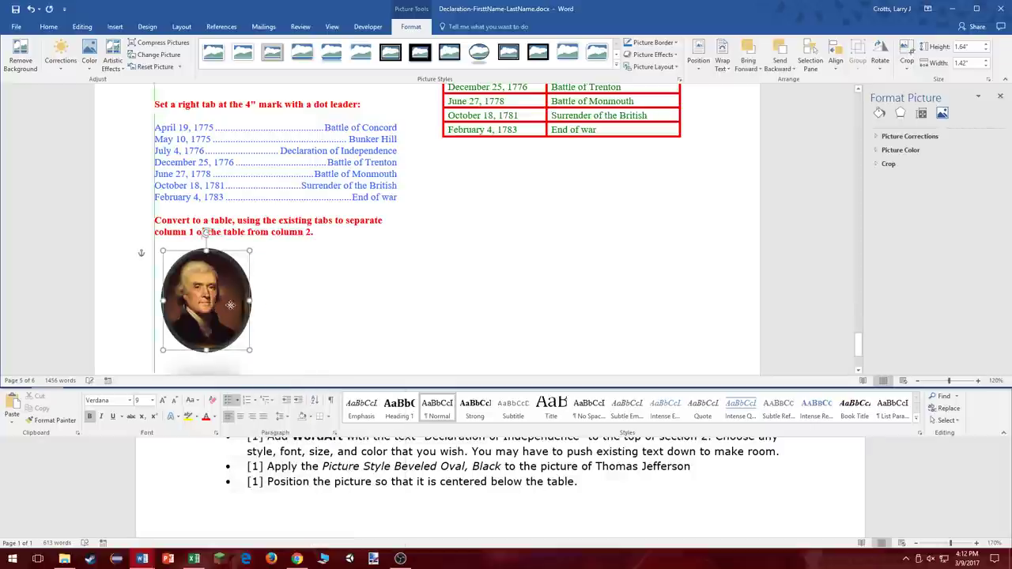
{"action": "left_click_drag", "start_coordinate": [217, 294], "coordinate": [549, 224]}
{"action": "scroll", "coordinate": [473, 478], "scroll_direction": "down", "scroll_amount": 3}
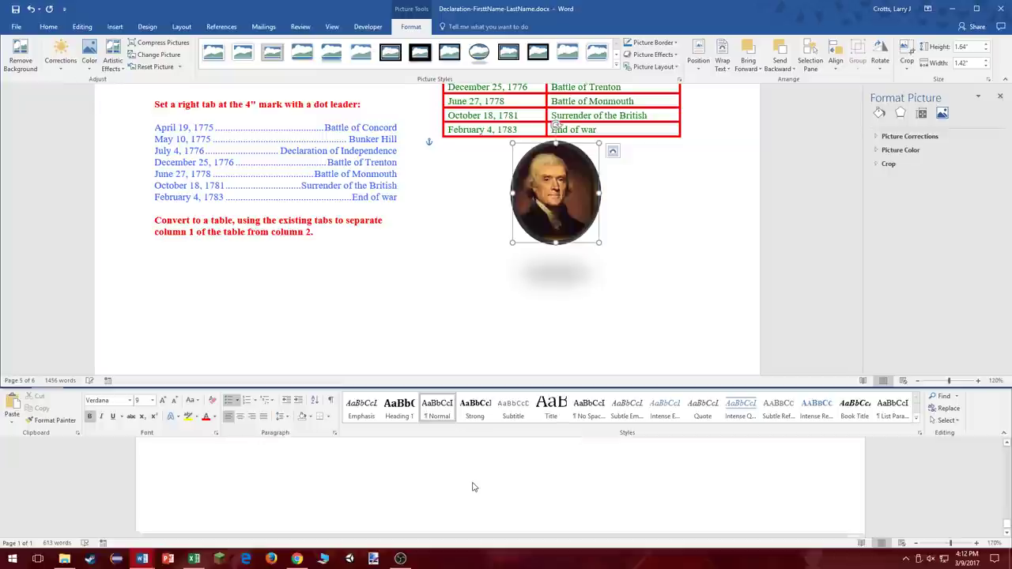
{"action": "scroll", "coordinate": [477, 306], "scroll_direction": "up", "scroll_amount": 15}
{"action": "left_click", "coordinate": [477, 293]}
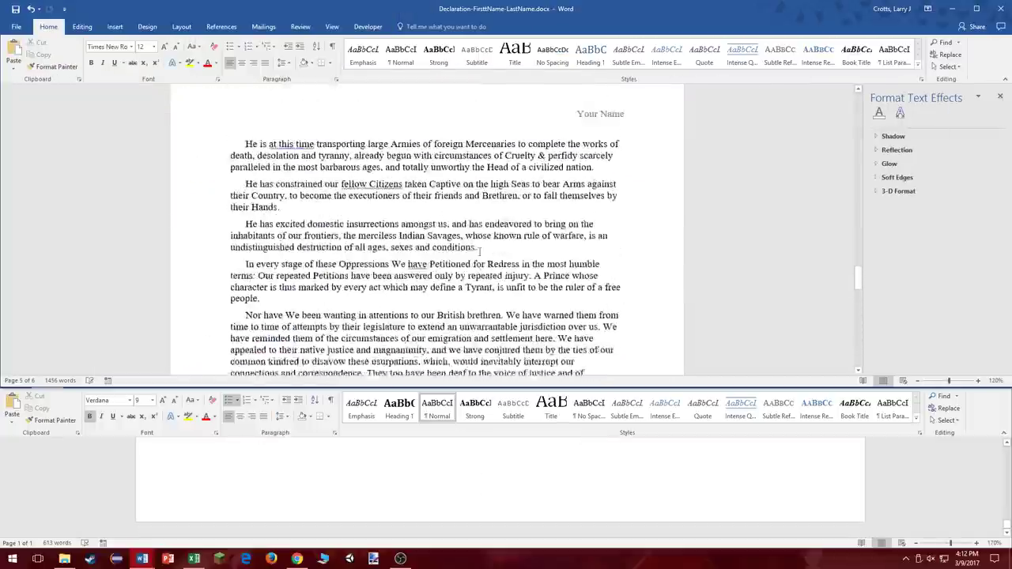
Close the Format Text Effects pane and maximize the Word window.
{"action": "scroll", "coordinate": [480, 251], "scroll_direction": "up", "scroll_amount": 5}
{"action": "left_click", "coordinate": [1000, 97]}
{"action": "scroll", "coordinate": [795, 95], "scroll_direction": "up", "scroll_amount": 2}
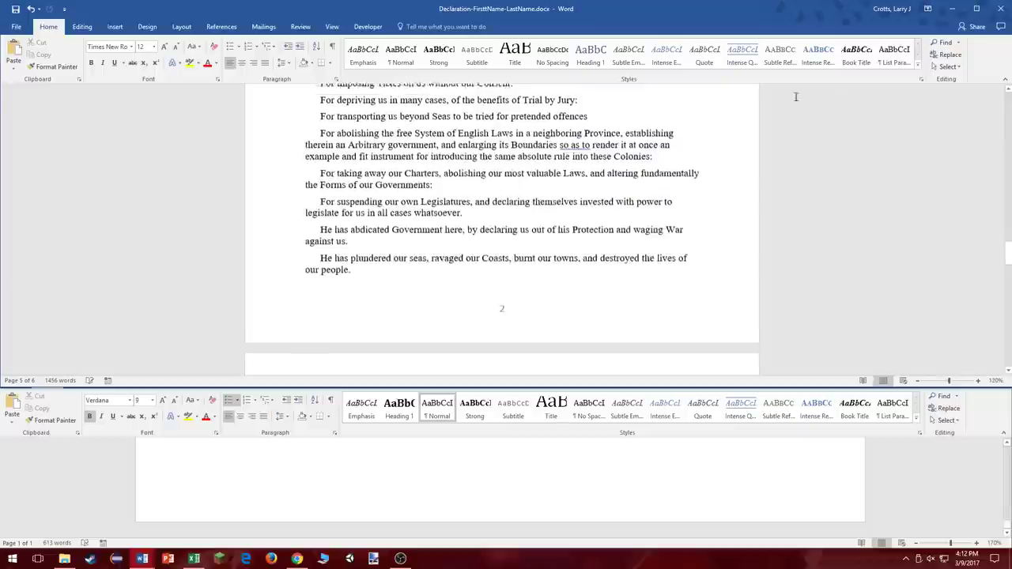
{"action": "left_click", "coordinate": [977, 8]}
Scroll through section 2 to review the title, timeline, table and portrait.
{"action": "scroll", "coordinate": [634, 261], "scroll_direction": "up", "scroll_amount": 20}
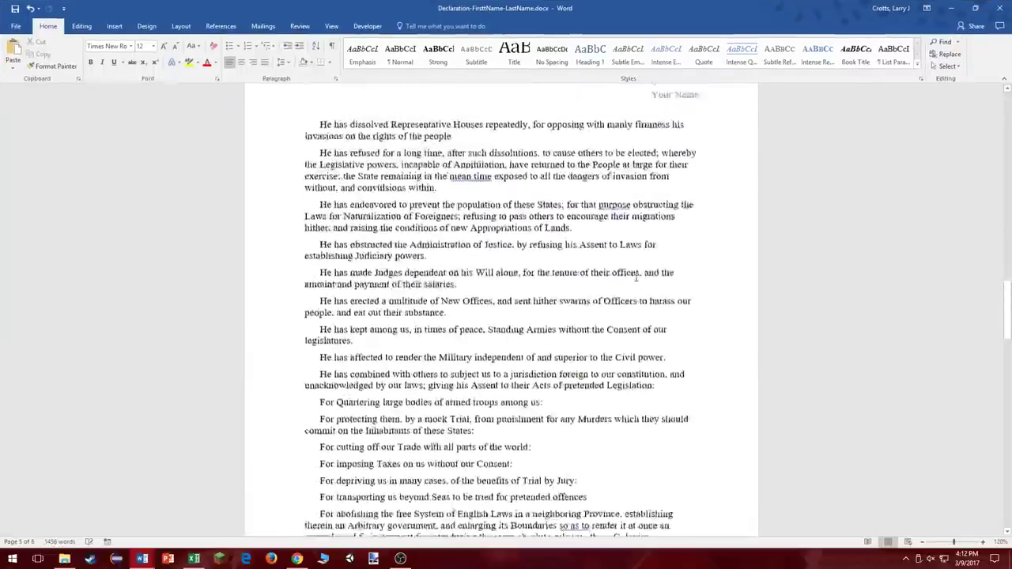
{"action": "scroll", "coordinate": [635, 260], "scroll_direction": "up", "scroll_amount": 20}
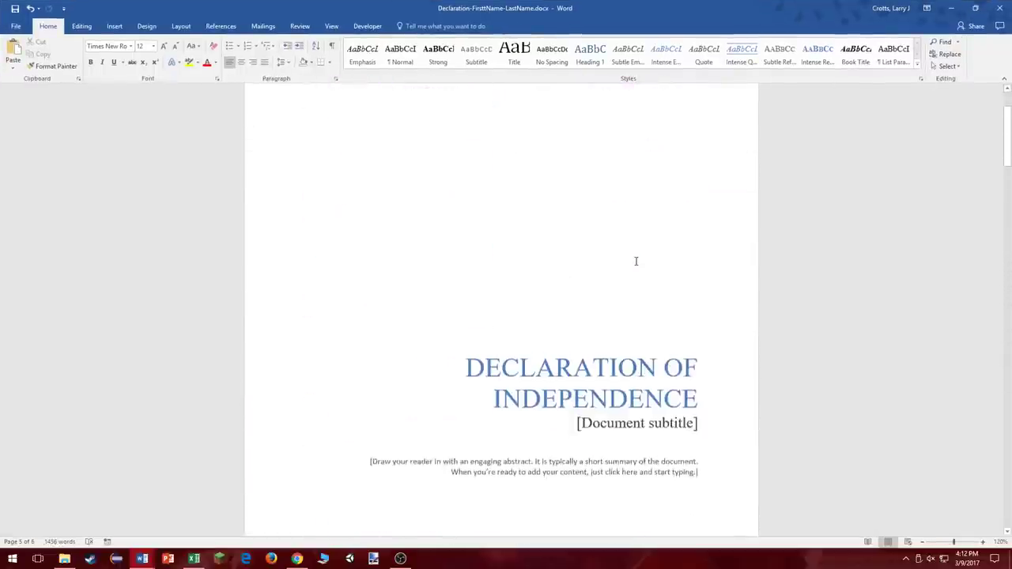
{"action": "scroll", "coordinate": [635, 261], "scroll_direction": "down", "scroll_amount": 15}
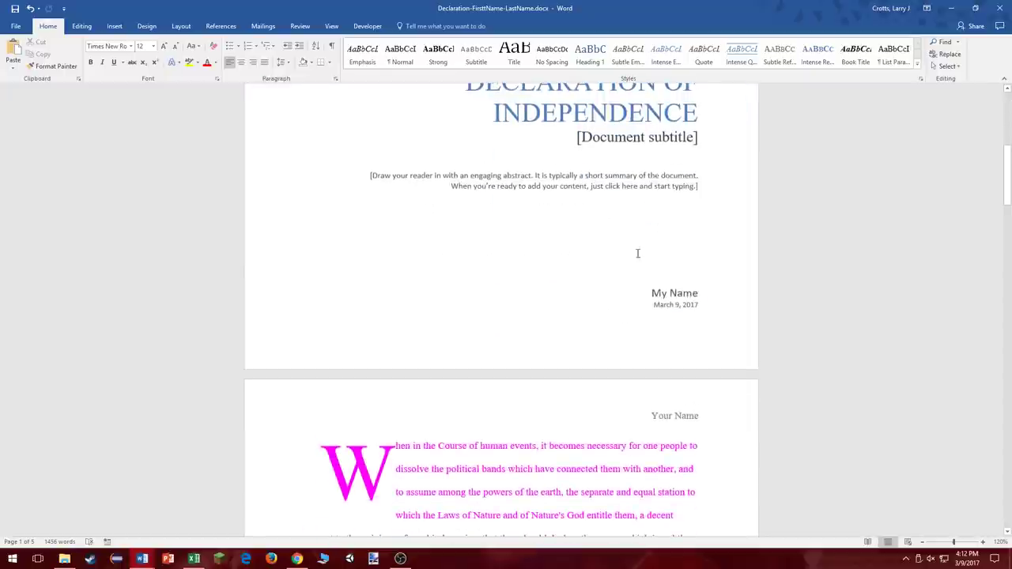
{"action": "scroll", "coordinate": [637, 253], "scroll_direction": "down", "scroll_amount": 1}
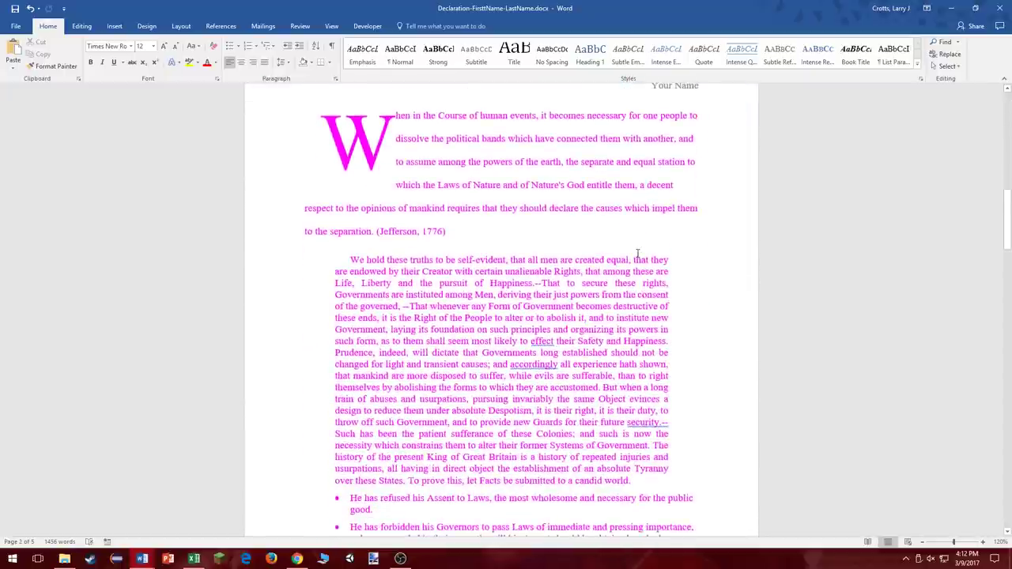
{"action": "scroll", "coordinate": [637, 253], "scroll_direction": "down", "scroll_amount": 5}
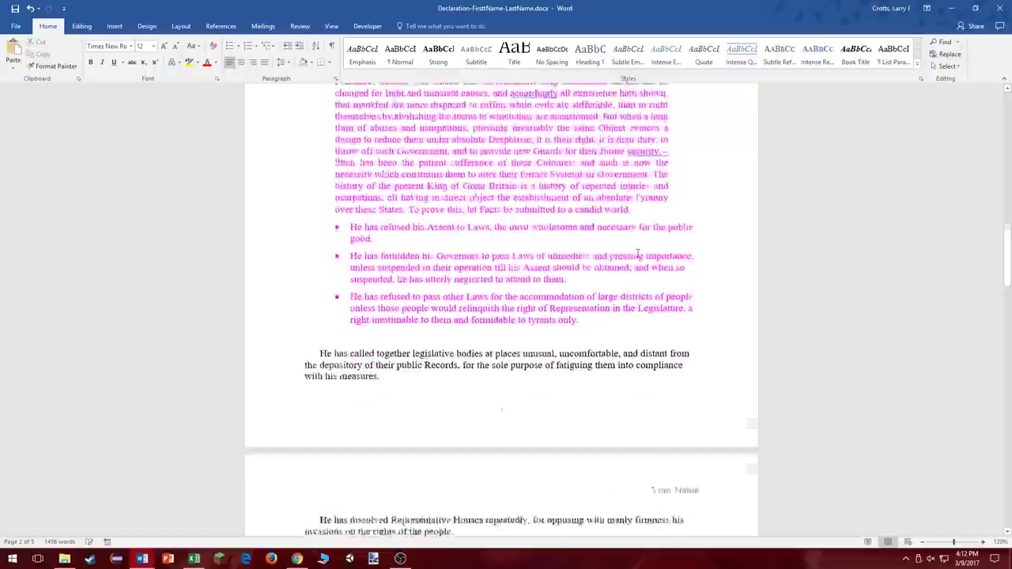
{"action": "scroll", "coordinate": [638, 258], "scroll_direction": "down", "scroll_amount": 3}
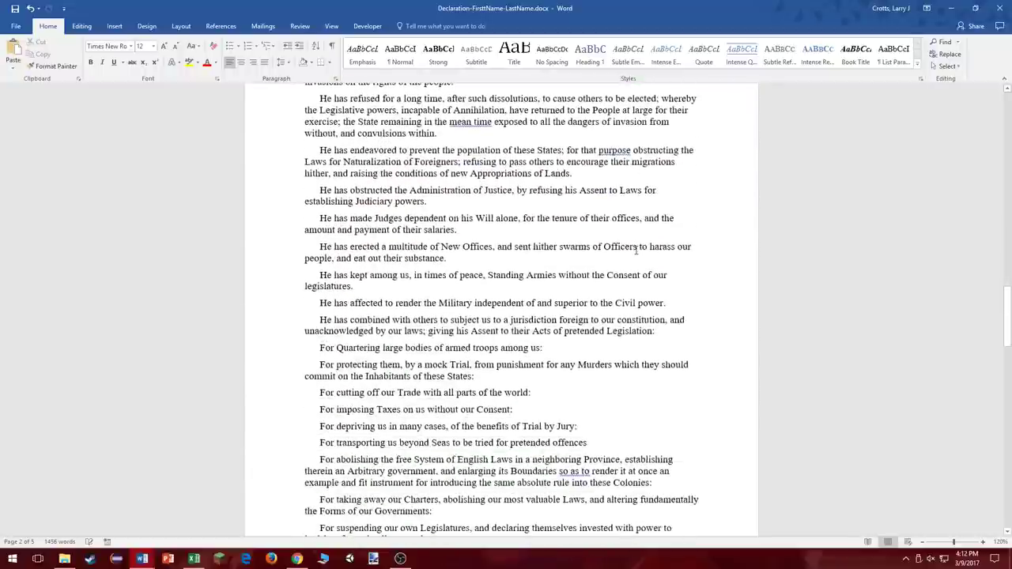
{"action": "scroll", "coordinate": [607, 251], "scroll_direction": "down", "scroll_amount": 8}
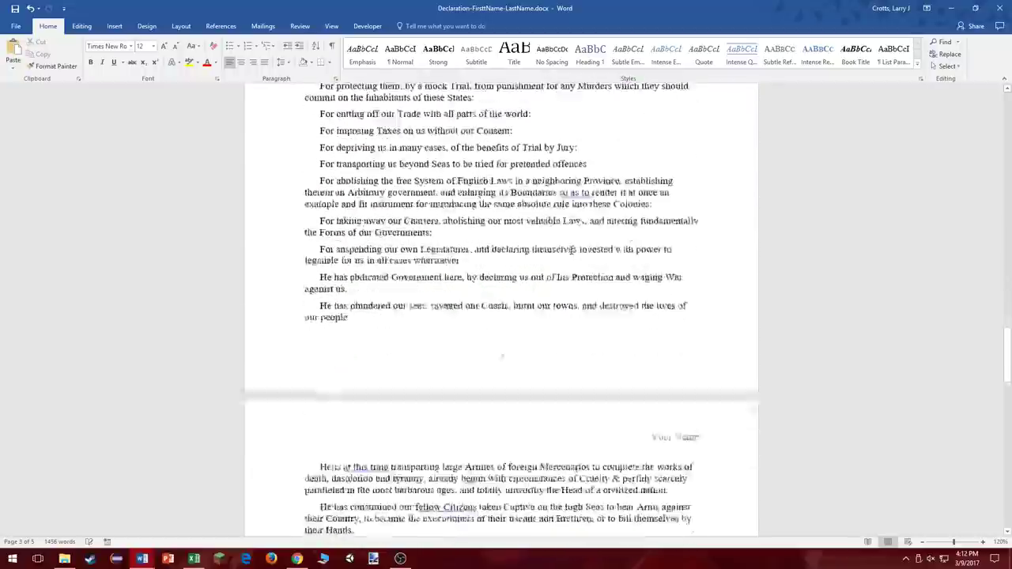
{"action": "scroll", "coordinate": [572, 254], "scroll_direction": "down", "scroll_amount": 3}
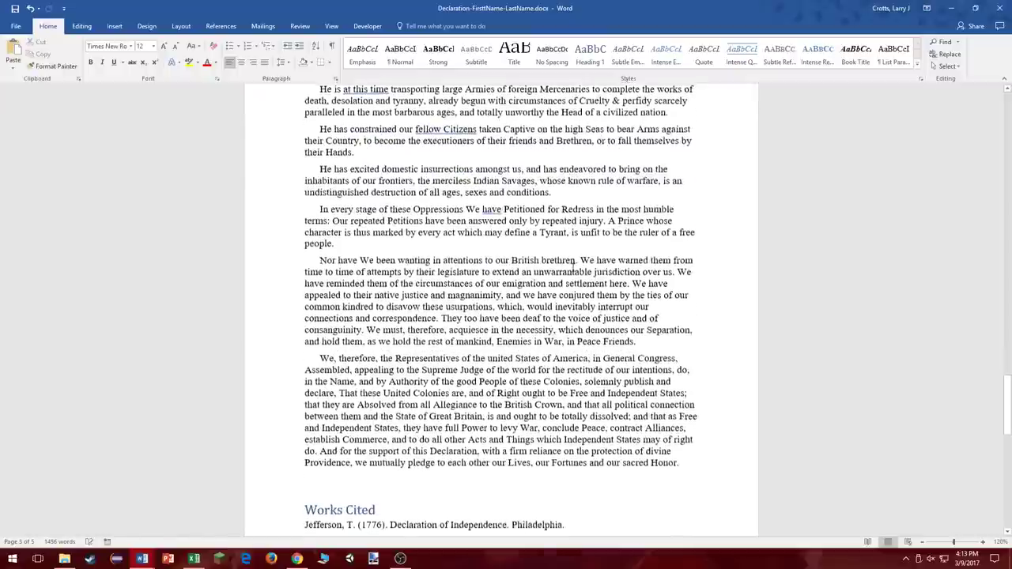
{"action": "scroll", "coordinate": [573, 268], "scroll_direction": "down", "scroll_amount": 7}
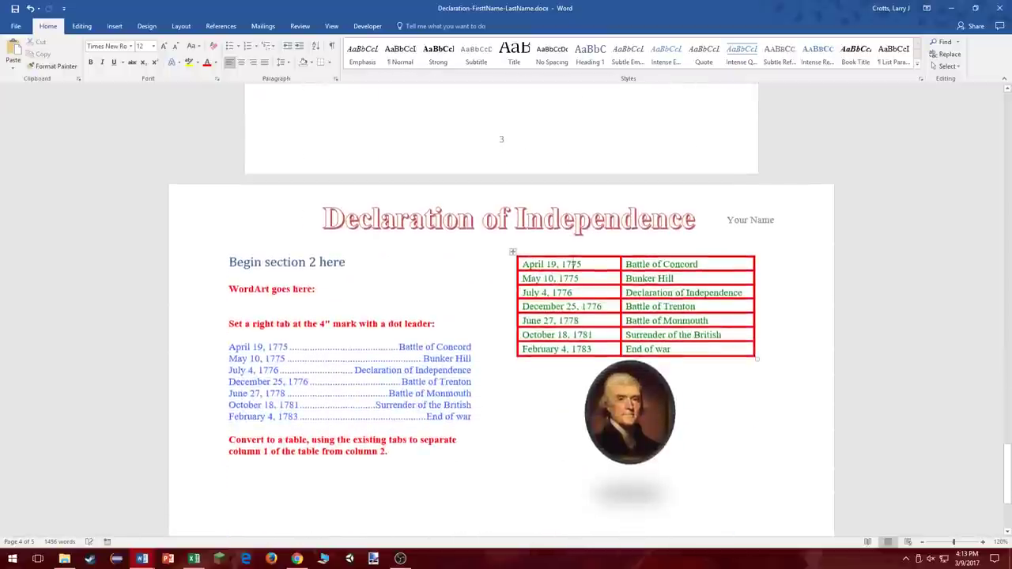
{"action": "scroll", "coordinate": [572, 267], "scroll_direction": "down", "scroll_amount": 1}
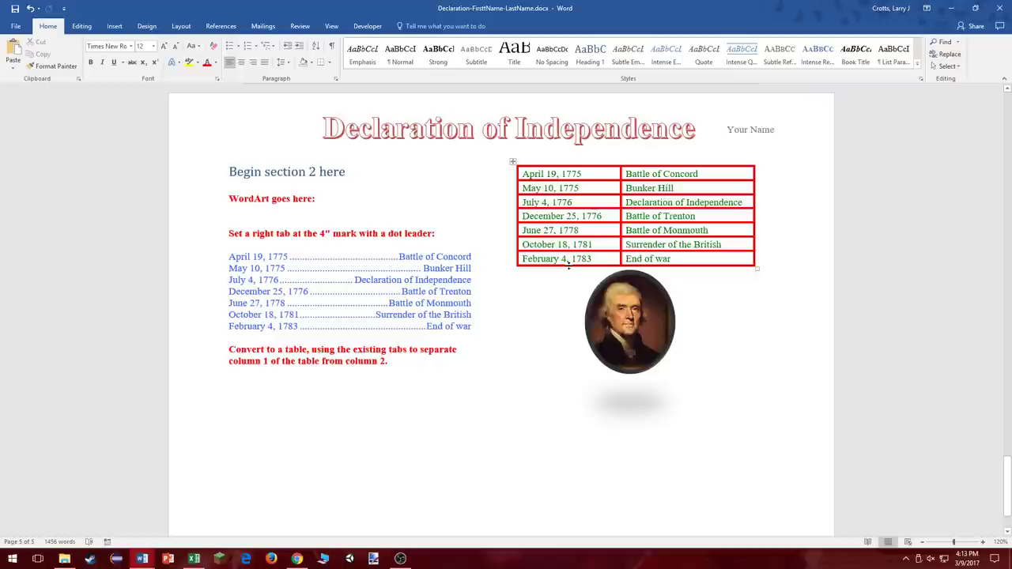
{"action": "scroll", "coordinate": [816, 293], "scroll_direction": "down", "scroll_amount": 1}
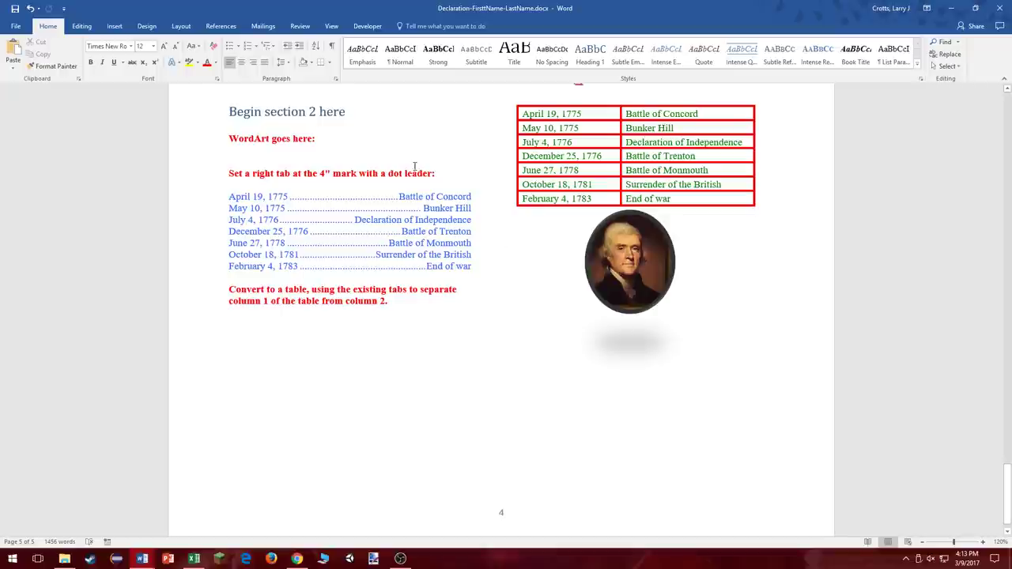
{"action": "scroll", "coordinate": [414, 166], "scroll_direction": "up", "scroll_amount": 3}
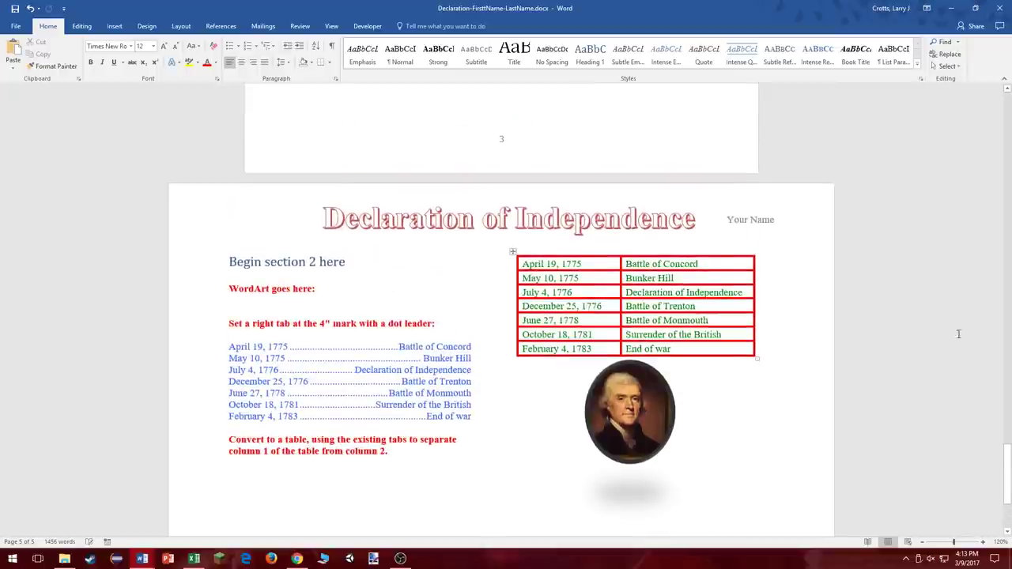